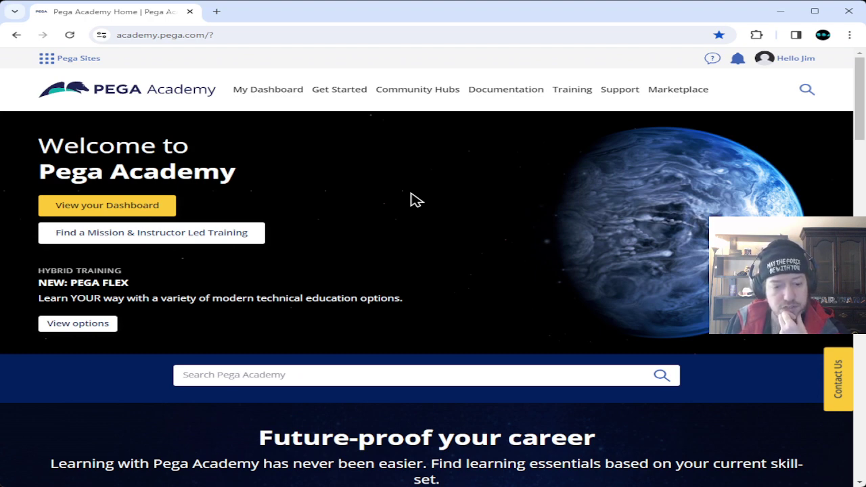
Look over the role-based learning paths on the Pega Academy home page and the available training options.
{"action": "scroll", "coordinate": [412, 199], "scroll_direction": "down", "scroll_amount": 4}
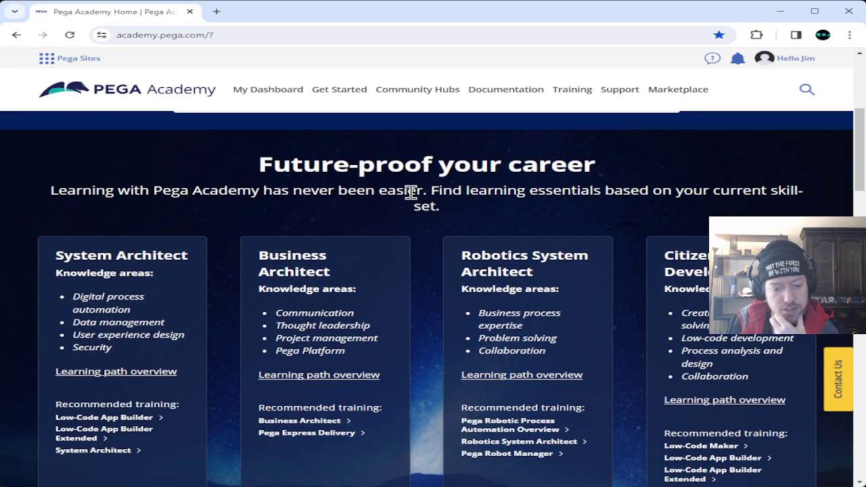
{"action": "scroll", "coordinate": [412, 192], "scroll_direction": "down", "scroll_amount": 2}
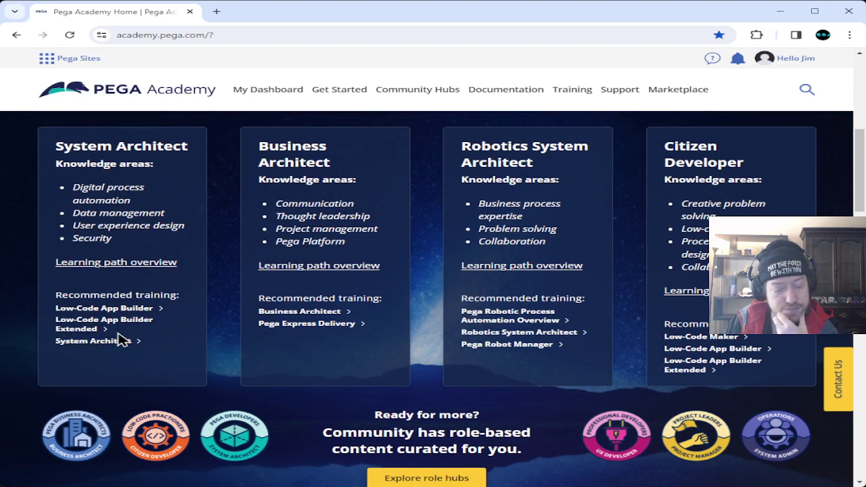
{"action": "scroll", "coordinate": [237, 299], "scroll_direction": "up", "scroll_amount": 6}
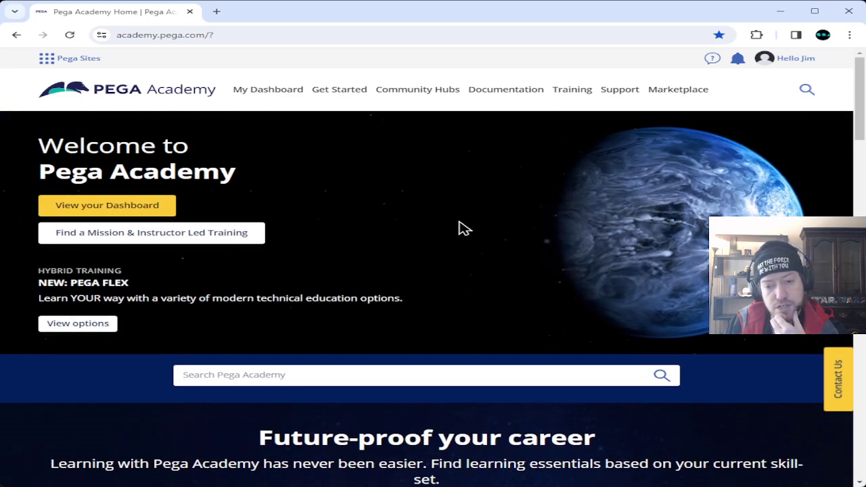
{"action": "left_click", "coordinate": [573, 95]}
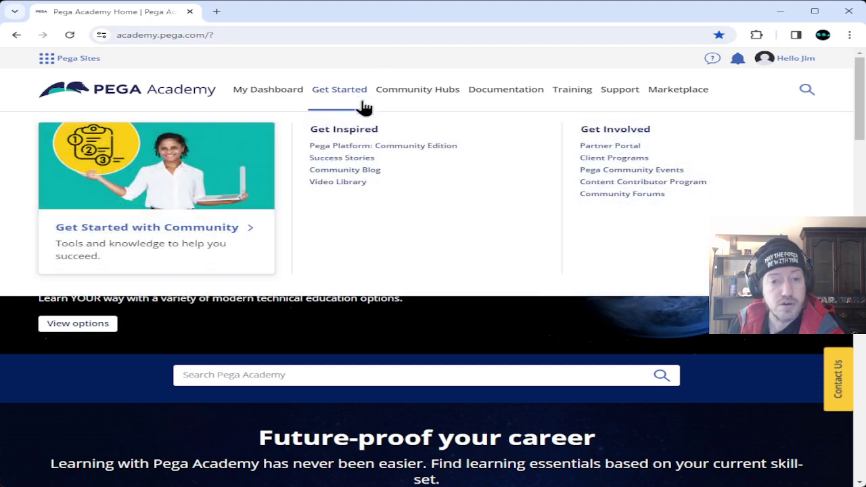
{"action": "mouse_move", "coordinate": [572, 99]}
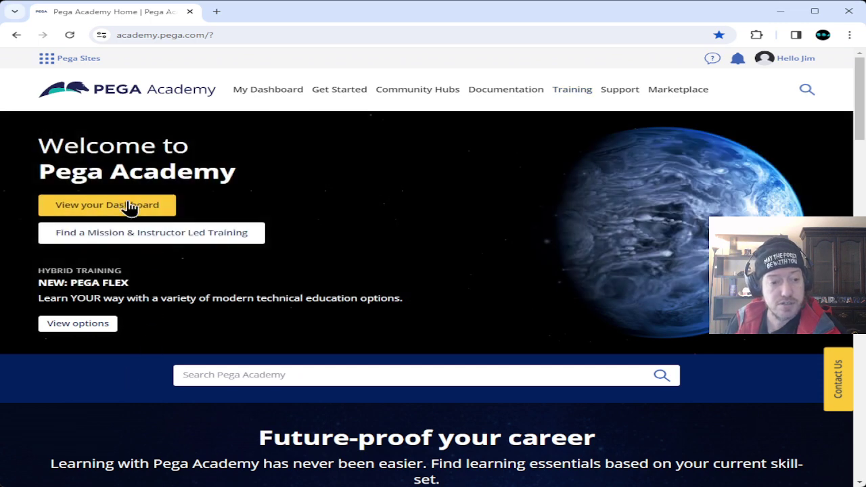
Open the personal training dashboard and check which platform versions the System Architect mission is offered in.
{"action": "left_click", "coordinate": [130, 206]}
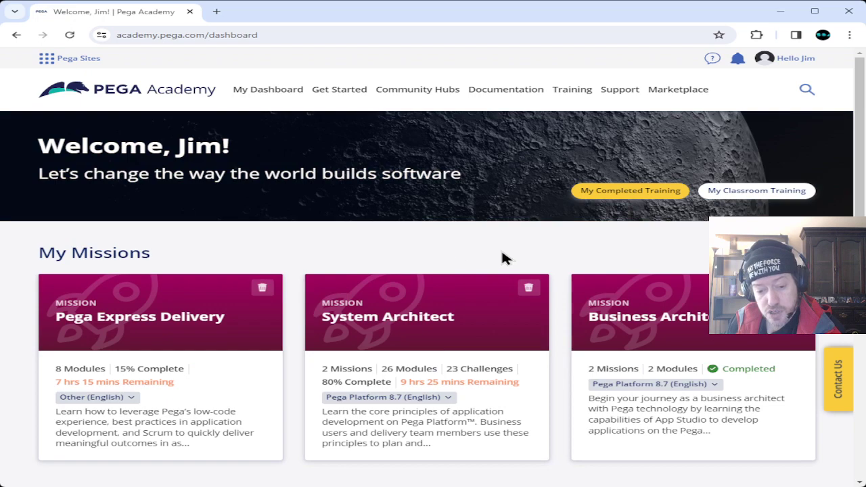
{"action": "scroll", "coordinate": [550, 243], "scroll_direction": "down", "scroll_amount": 2}
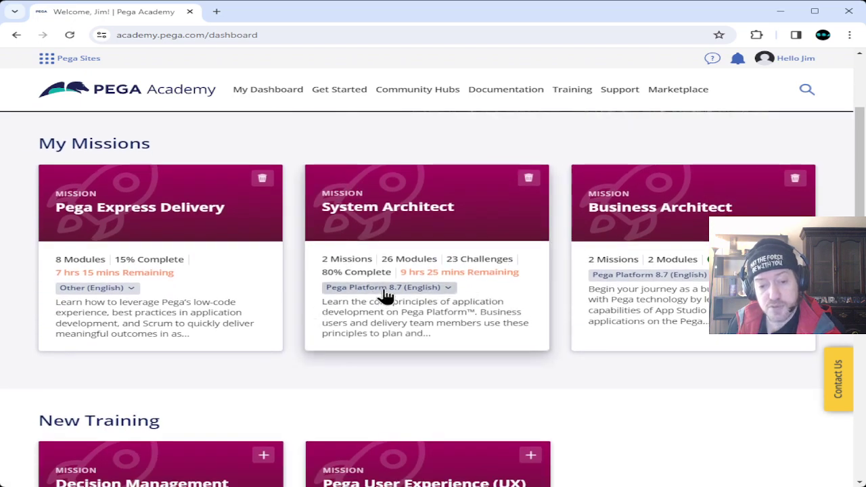
{"action": "left_click", "coordinate": [386, 290]}
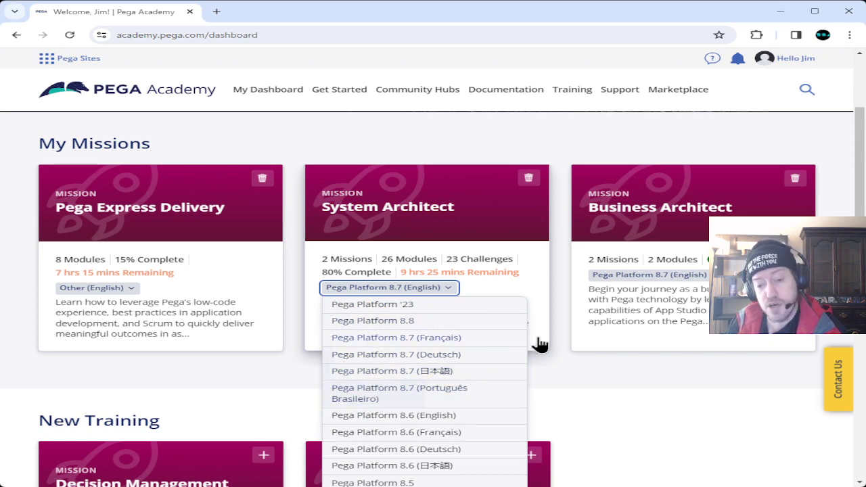
{"action": "left_click", "coordinate": [565, 294]}
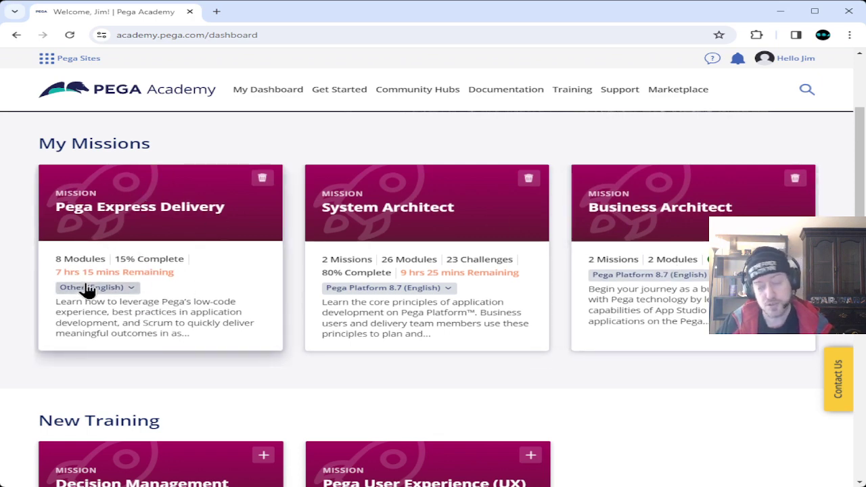
Open the System Architect mission and look through its modules and challenges to find the uncompleted ones.
{"action": "left_click", "coordinate": [401, 210]}
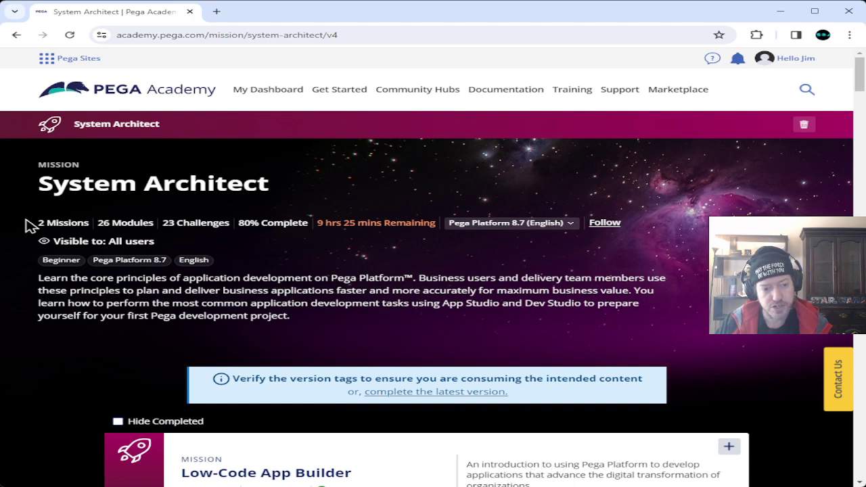
{"action": "scroll", "coordinate": [370, 289], "scroll_direction": "down", "scroll_amount": 2}
{"action": "scroll", "coordinate": [371, 289], "scroll_direction": "down", "scroll_amount": 1}
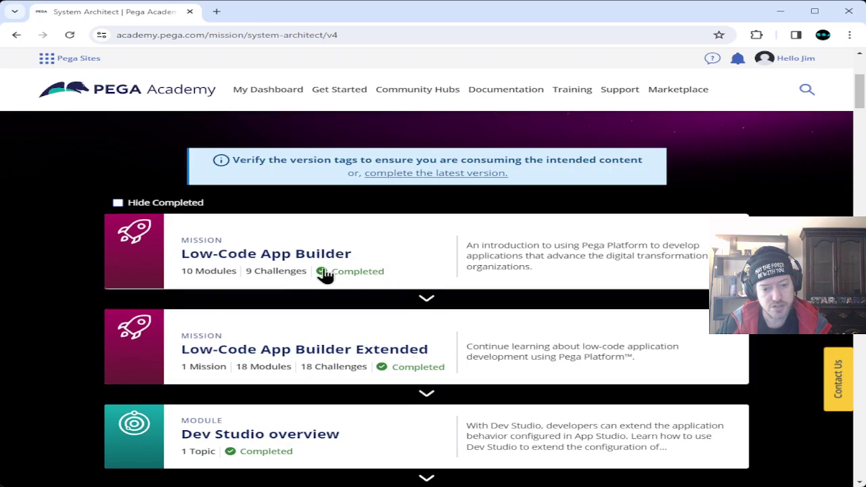
{"action": "scroll", "coordinate": [290, 343], "scroll_direction": "down", "scroll_amount": 15}
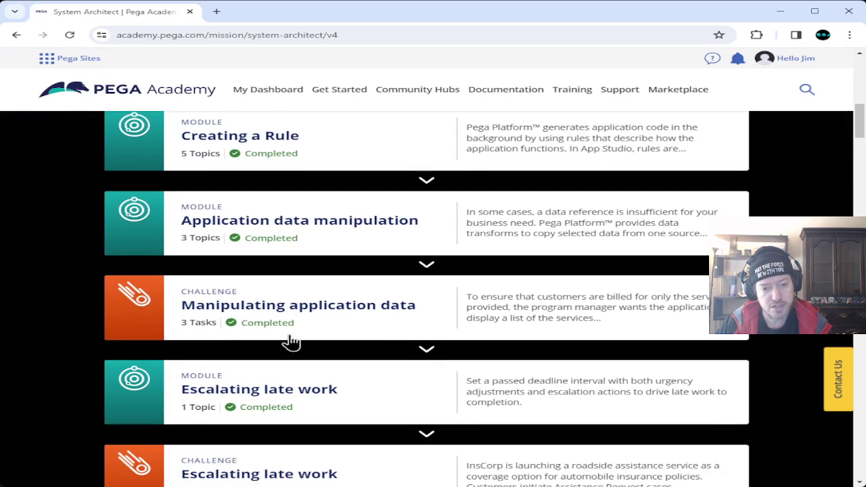
{"action": "scroll", "coordinate": [275, 279], "scroll_direction": "down", "scroll_amount": 15}
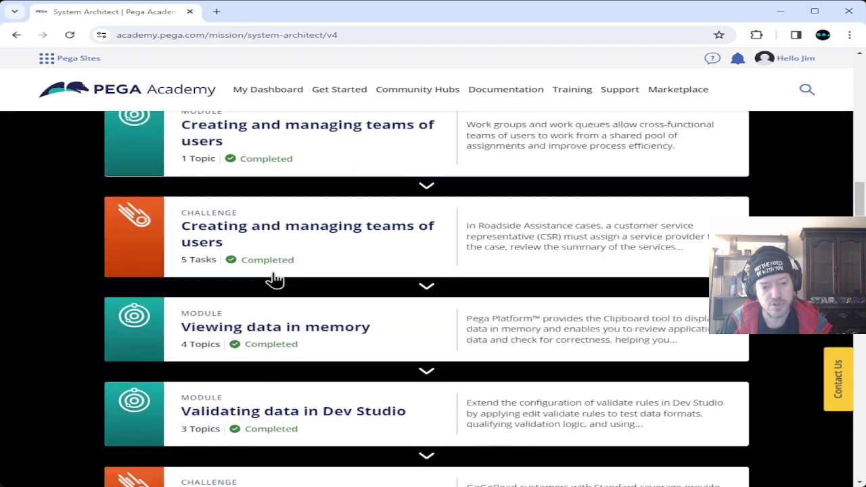
{"action": "scroll", "coordinate": [275, 278], "scroll_direction": "down", "scroll_amount": 15}
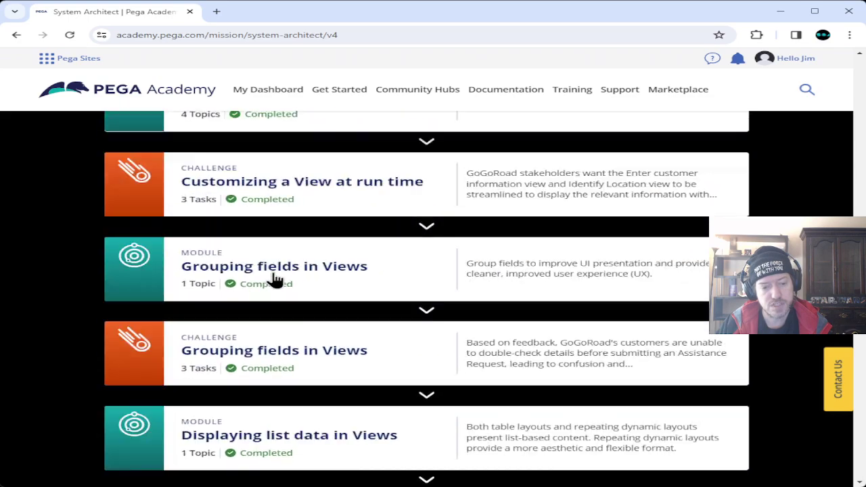
{"action": "scroll", "coordinate": [274, 278], "scroll_direction": "down", "scroll_amount": 15}
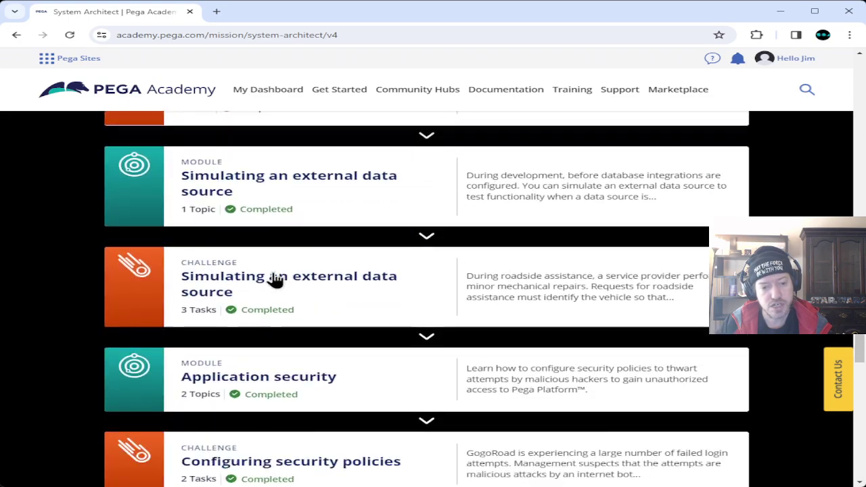
{"action": "scroll", "coordinate": [275, 278], "scroll_direction": "down", "scroll_amount": 2}
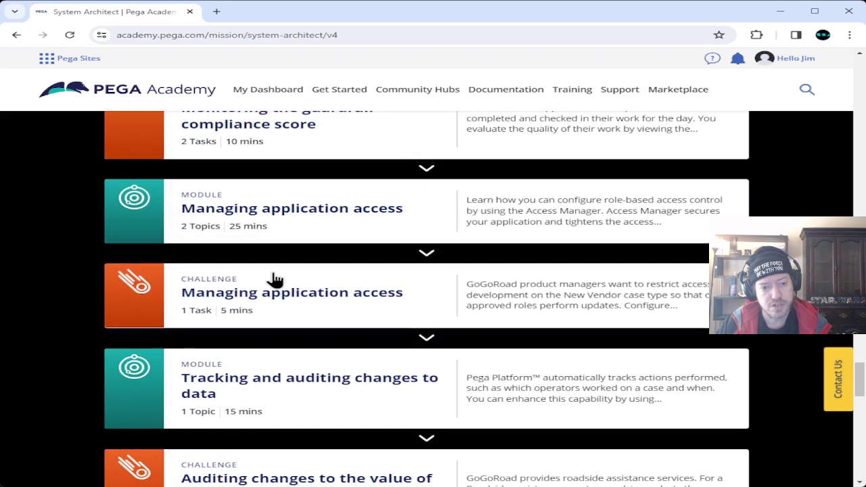
Check the mission's earlier challenges back to Localizing a UI form for any that are uncompleted.
{"action": "scroll", "coordinate": [280, 287], "scroll_direction": "up", "scroll_amount": 3}
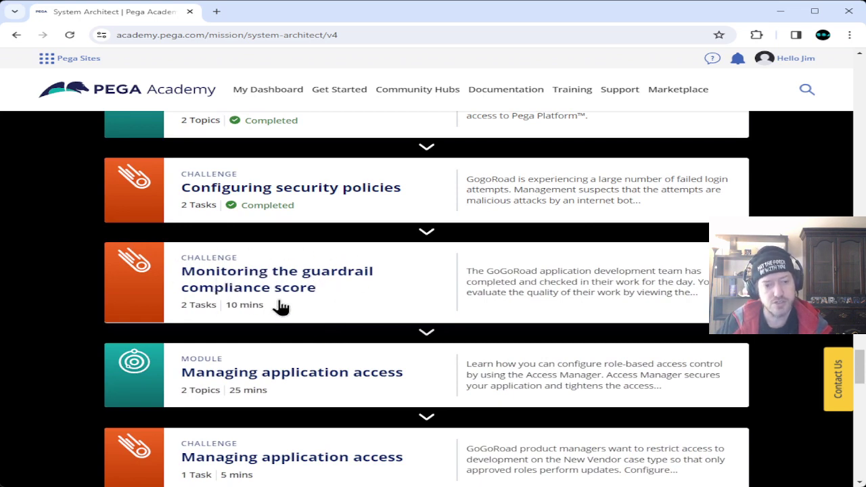
{"action": "scroll", "coordinate": [280, 305], "scroll_direction": "up", "scroll_amount": 2}
{"action": "scroll", "coordinate": [280, 307], "scroll_direction": "up", "scroll_amount": 2}
{"action": "scroll", "coordinate": [281, 307], "scroll_direction": "up", "scroll_amount": 4}
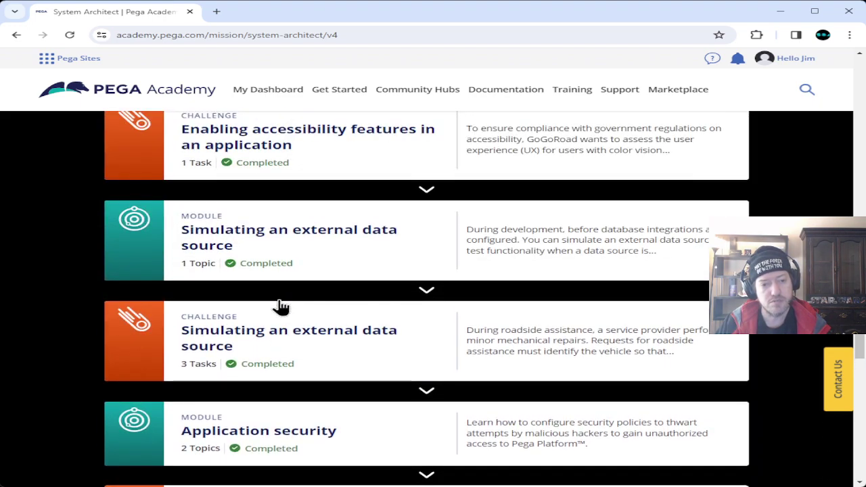
{"action": "scroll", "coordinate": [282, 307], "scroll_direction": "up", "scroll_amount": 1}
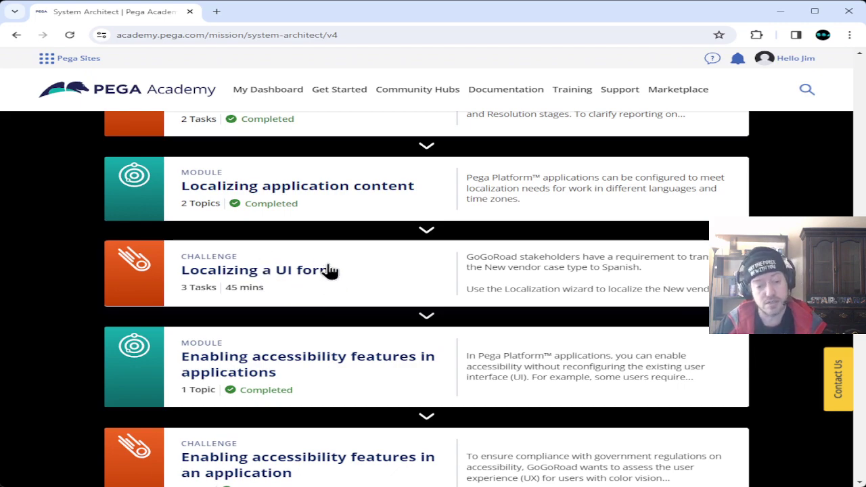
Review the remaining modules and challenges of the mission through to the System Architect mission test.
{"action": "scroll", "coordinate": [329, 270], "scroll_direction": "down", "scroll_amount": 4}
{"action": "scroll", "coordinate": [329, 271], "scroll_direction": "down", "scroll_amount": 4}
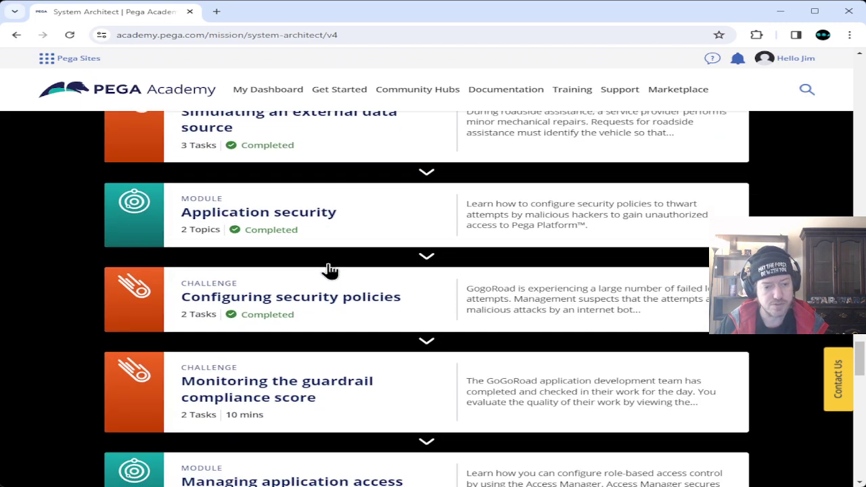
{"action": "scroll", "coordinate": [330, 271], "scroll_direction": "down", "scroll_amount": 2}
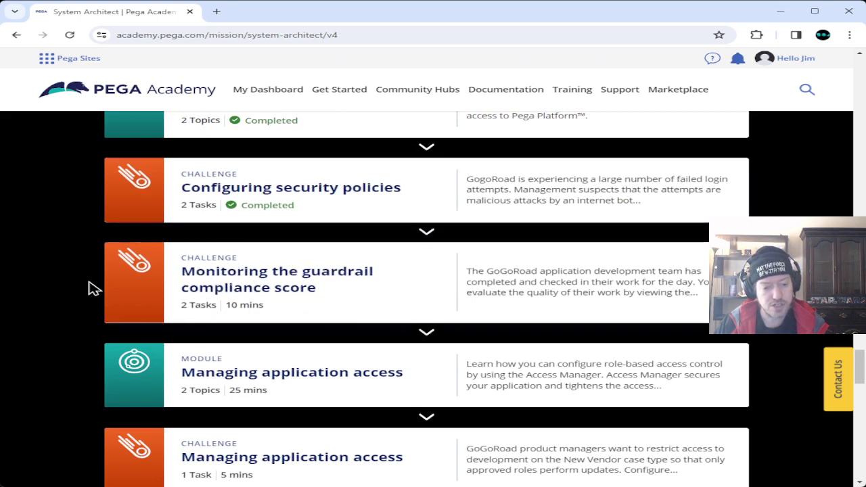
{"action": "scroll", "coordinate": [93, 286], "scroll_direction": "down", "scroll_amount": 3}
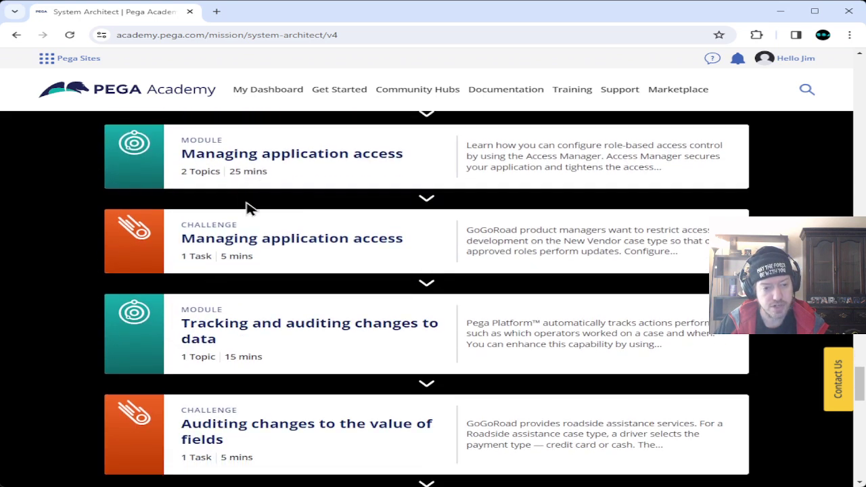
{"action": "scroll", "coordinate": [242, 430], "scroll_direction": "down", "scroll_amount": 4}
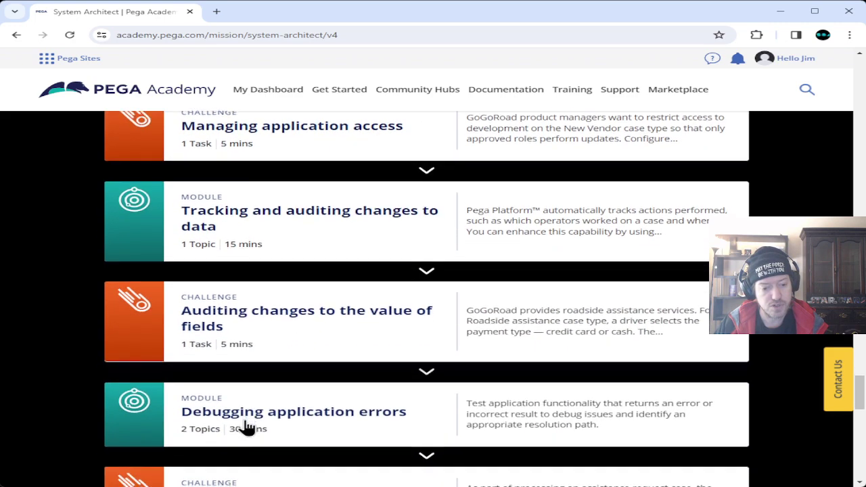
{"action": "scroll", "coordinate": [257, 415], "scroll_direction": "down", "scroll_amount": 4}
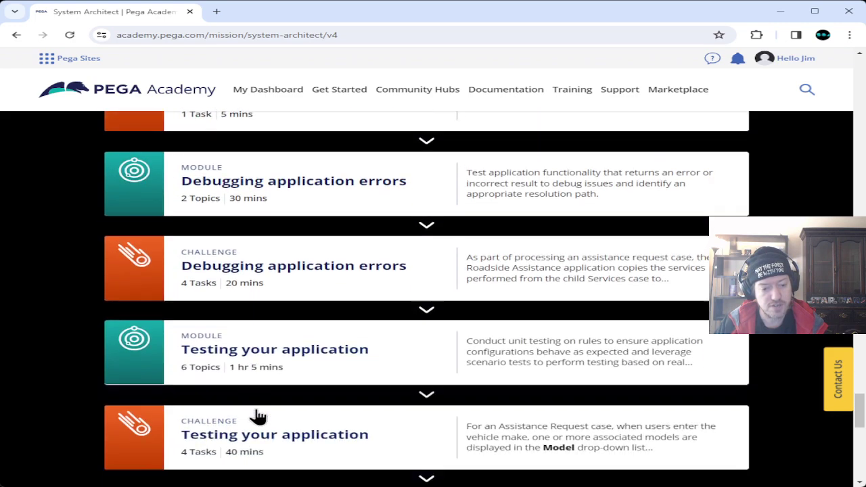
{"action": "scroll", "coordinate": [244, 426], "scroll_direction": "down", "scroll_amount": 3}
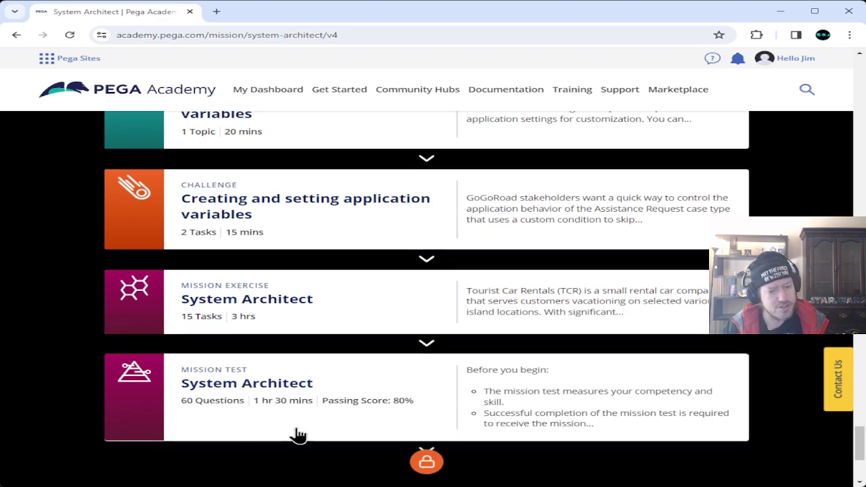
Open the Pega certifications overview in a new browser tab and switch to it.
{"action": "scroll", "coordinate": [298, 434], "scroll_direction": "up", "scroll_amount": 20}
{"action": "scroll", "coordinate": [297, 434], "scroll_direction": "up", "scroll_amount": 20}
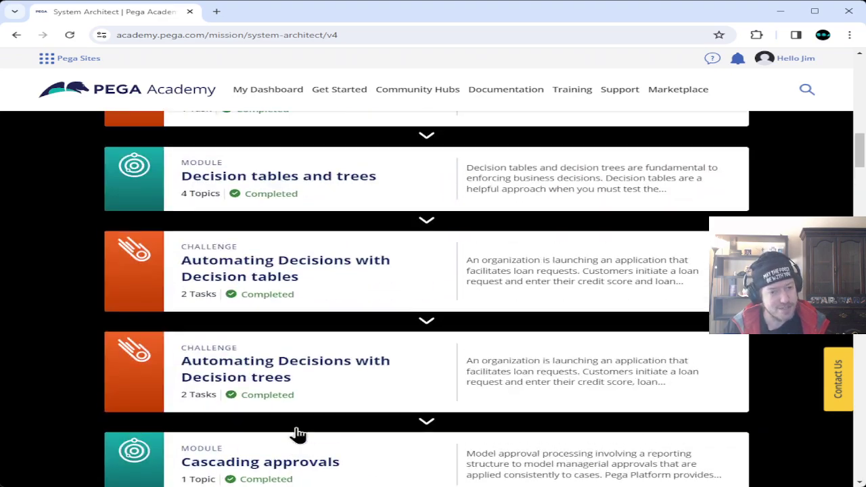
{"action": "scroll", "coordinate": [298, 434], "scroll_direction": "up", "scroll_amount": 20}
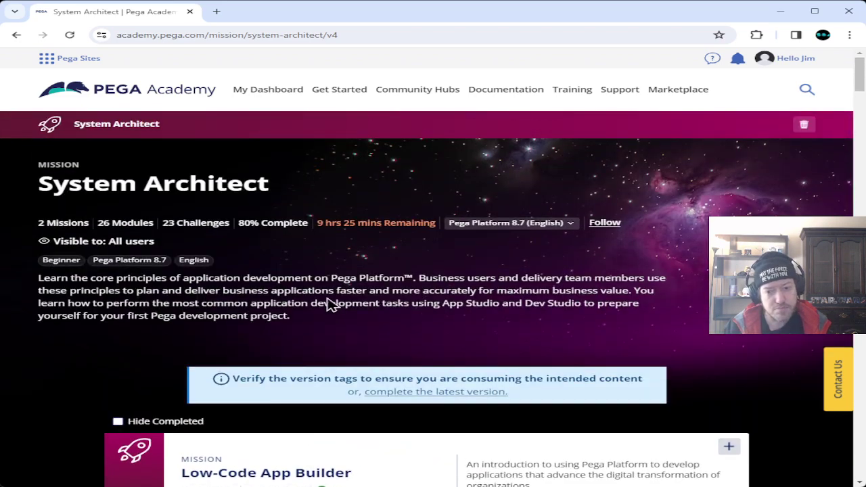
{"action": "mouse_move", "coordinate": [561, 91]}
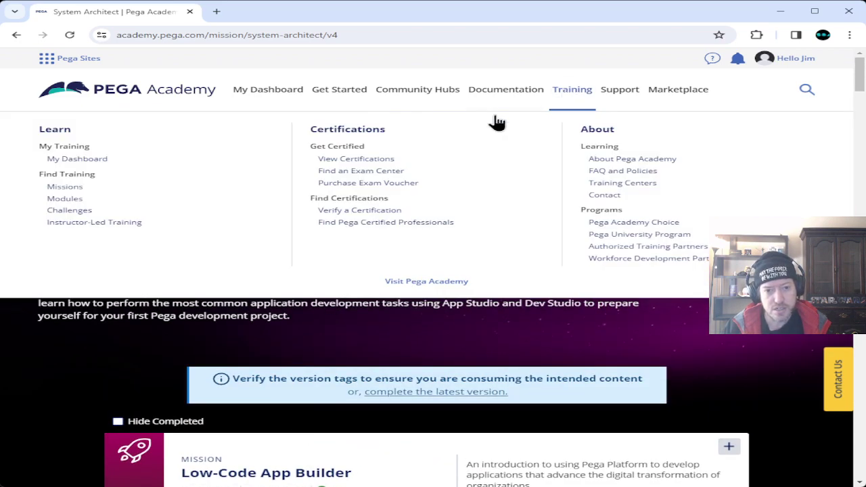
{"action": "middle_click", "coordinate": [354, 165]}
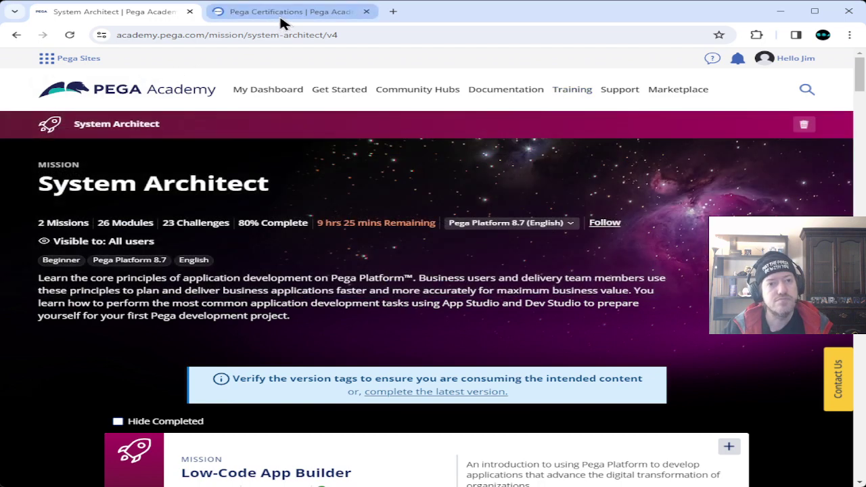
{"action": "left_click", "coordinate": [280, 15]}
Open the Infinity '23 certification exam page for Certified Pega System Architect.
{"action": "scroll", "coordinate": [170, 344], "scroll_direction": "down", "scroll_amount": 3}
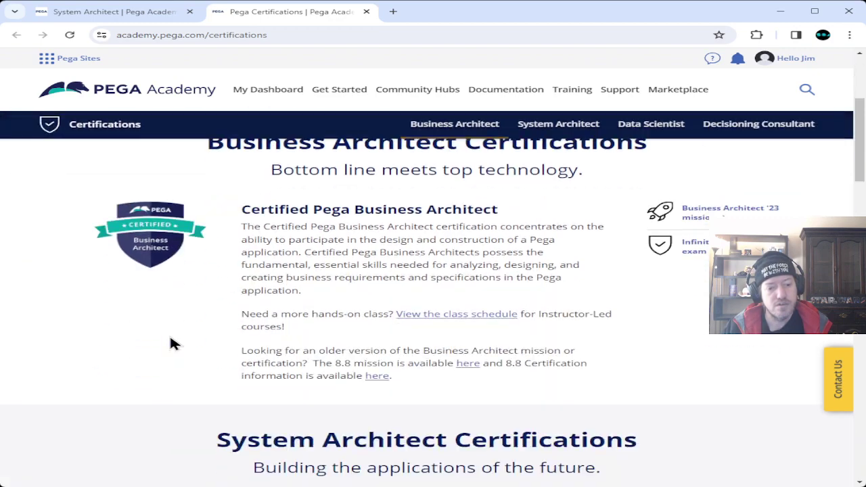
{"action": "scroll", "coordinate": [190, 332], "scroll_direction": "down", "scroll_amount": 3}
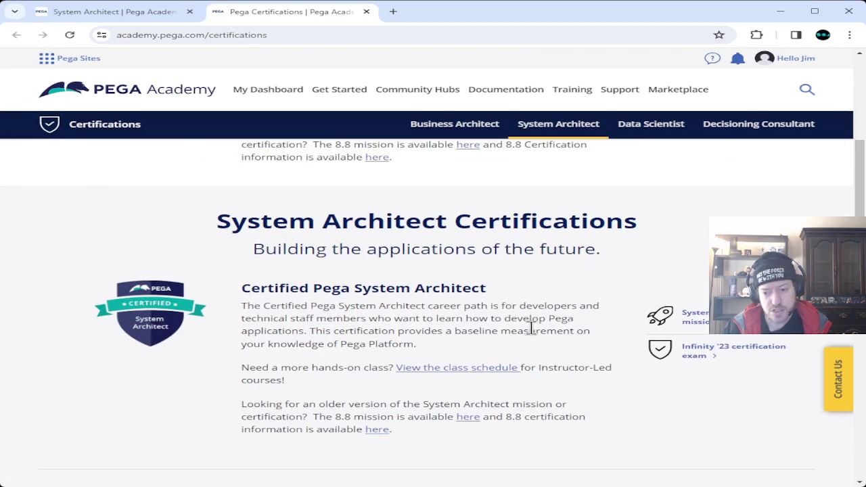
{"action": "left_click", "coordinate": [699, 355]}
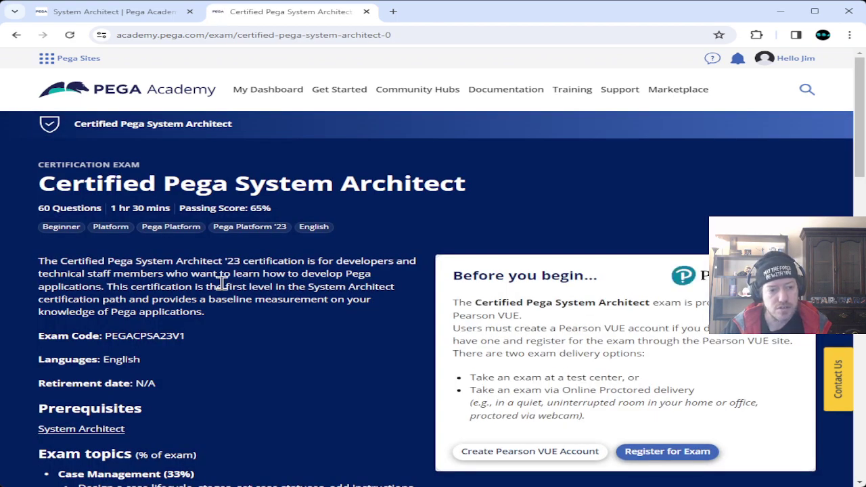
Highlight the passing score and the number of questions in the certification exam's summary.
{"action": "left_click_drag", "start_coordinate": [250, 208], "coordinate": [284, 213]}
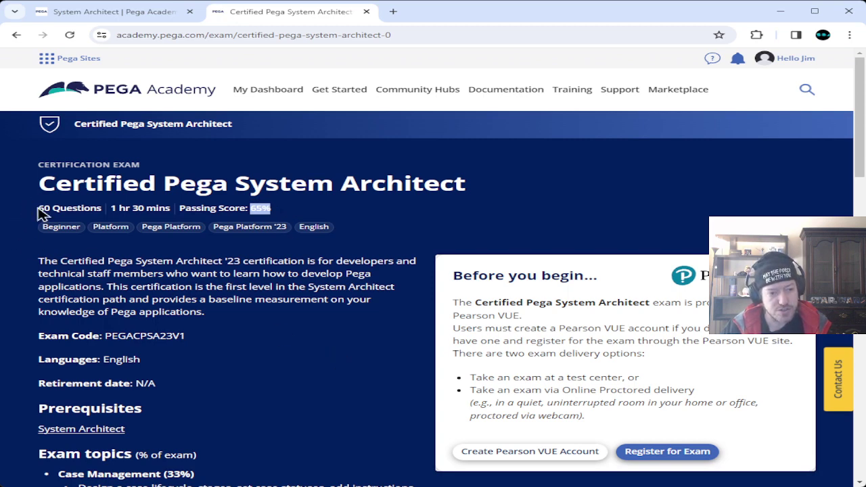
{"action": "left_click_drag", "start_coordinate": [40, 208], "coordinate": [102, 209]}
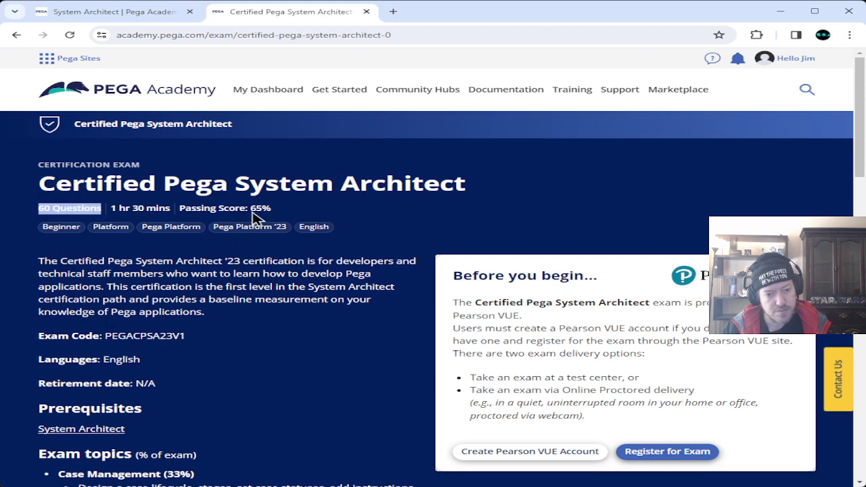
{"action": "left_click_drag", "start_coordinate": [250, 208], "coordinate": [280, 211]}
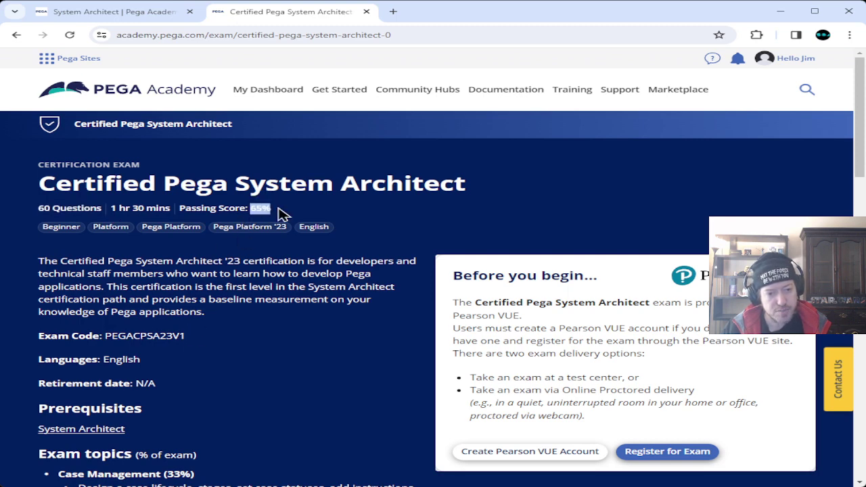
Highlight the exam's passing score again and read down the list of exam topics to Mobility.
{"action": "left_click", "coordinate": [278, 302]}
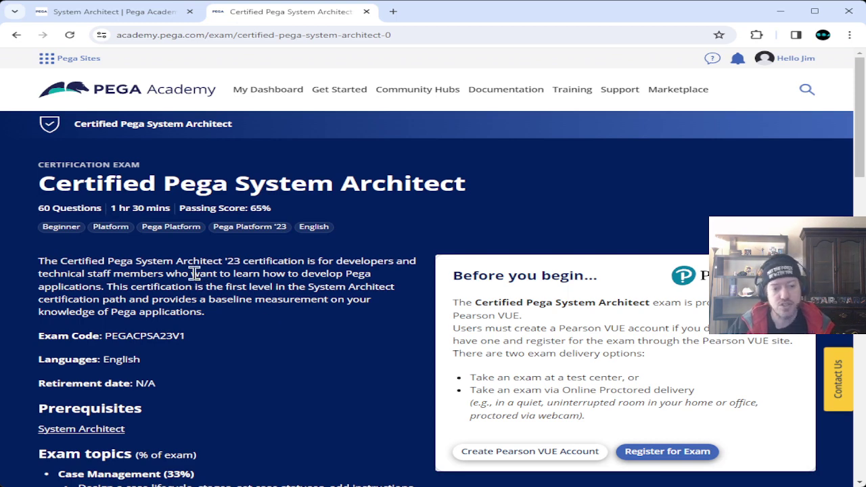
{"action": "left_click_drag", "start_coordinate": [250, 208], "coordinate": [300, 218]}
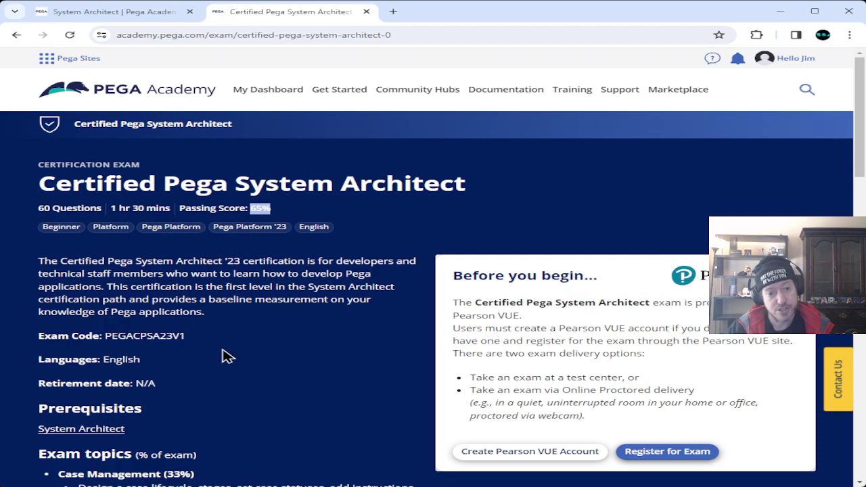
{"action": "scroll", "coordinate": [243, 269], "scroll_direction": "down", "scroll_amount": 2}
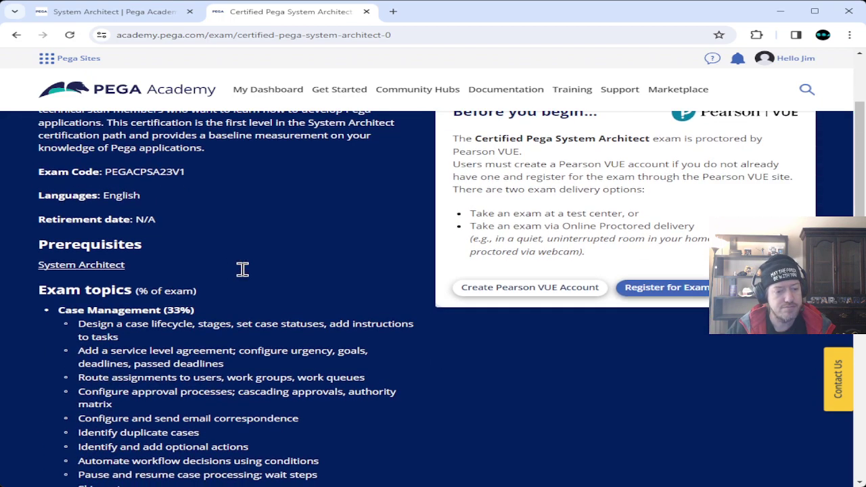
{"action": "scroll", "coordinate": [245, 273], "scroll_direction": "down", "scroll_amount": 7}
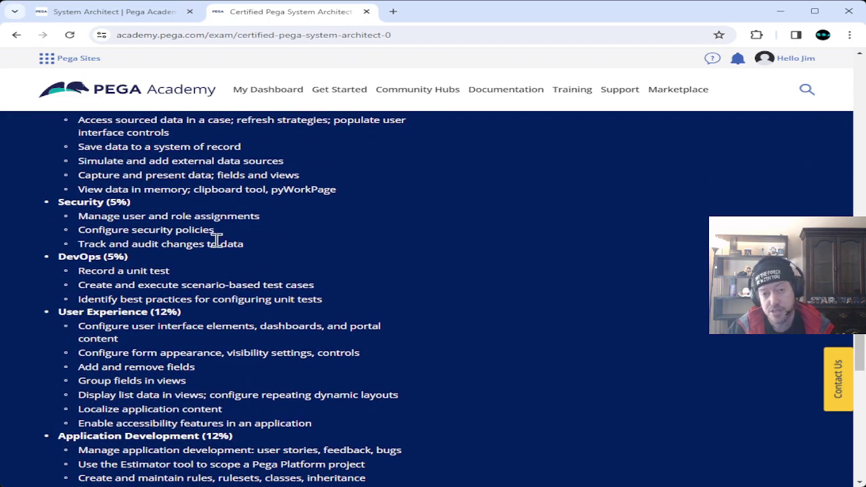
{"action": "scroll", "coordinate": [215, 240], "scroll_direction": "down", "scroll_amount": 4}
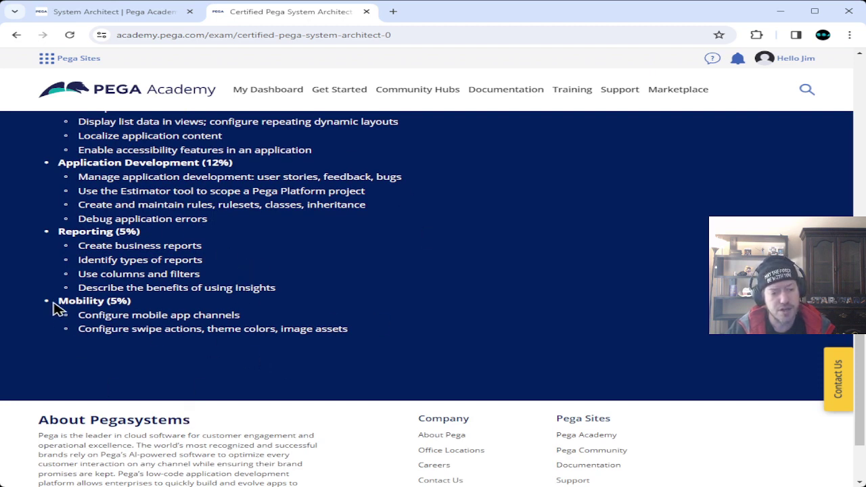
Highlight the Mobility and Reporting topics and look back over the remaining exam topics up to the exam summary.
{"action": "left_click_drag", "start_coordinate": [59, 302], "coordinate": [406, 329]}
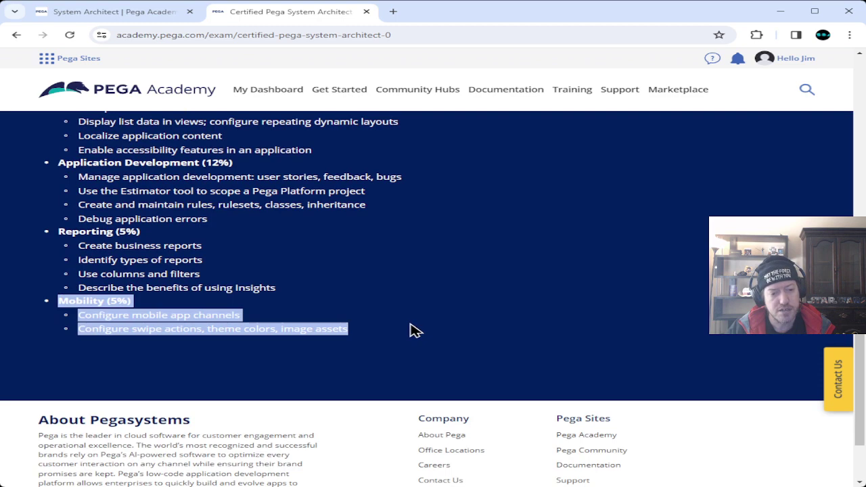
{"action": "scroll", "coordinate": [323, 298], "scroll_direction": "up", "scroll_amount": 1}
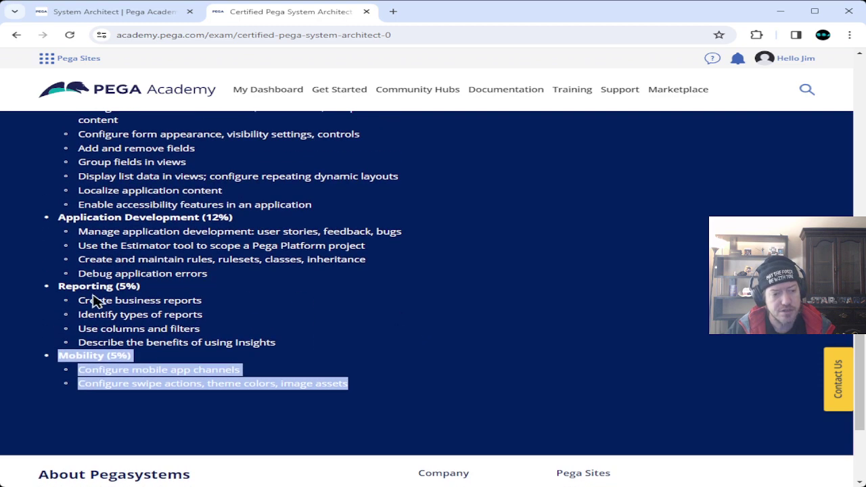
{"action": "left_click_drag", "start_coordinate": [61, 289], "coordinate": [300, 344]}
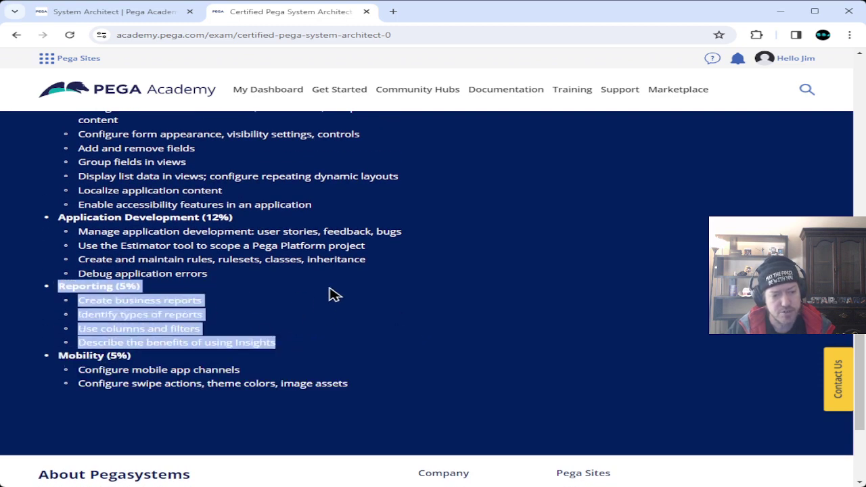
{"action": "scroll", "coordinate": [299, 322], "scroll_direction": "up", "scroll_amount": 2}
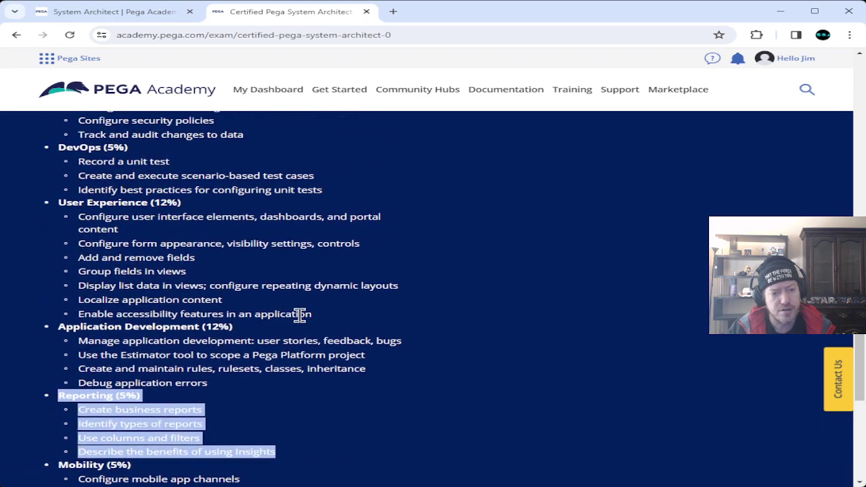
{"action": "scroll", "coordinate": [299, 315], "scroll_direction": "up", "scroll_amount": 3}
{"action": "scroll", "coordinate": [299, 315], "scroll_direction": "up", "scroll_amount": 6}
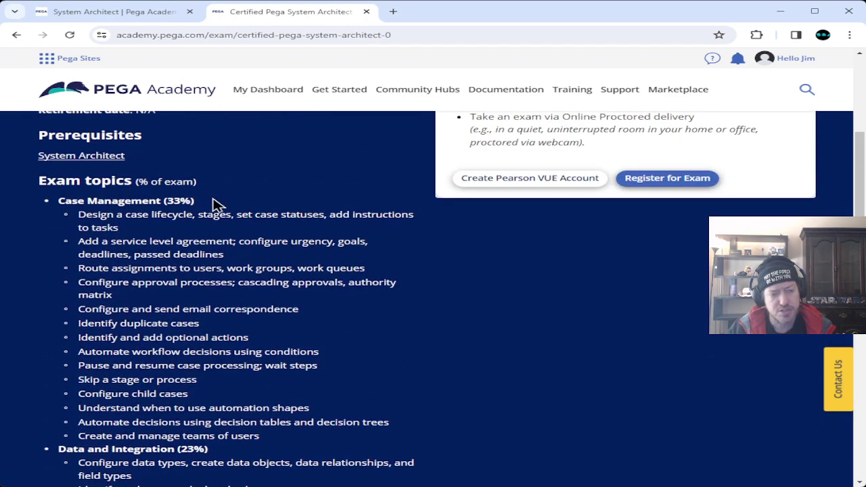
{"action": "scroll", "coordinate": [224, 311], "scroll_direction": "up", "scroll_amount": 4}
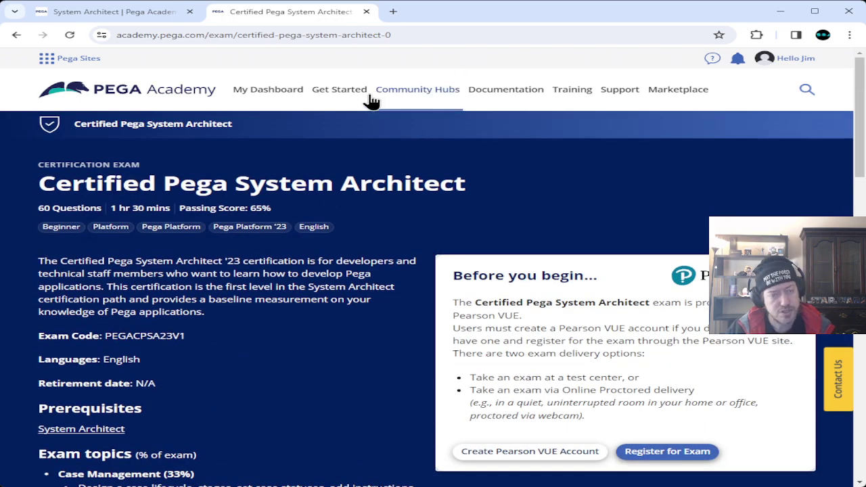
{"action": "mouse_move", "coordinate": [363, 91]}
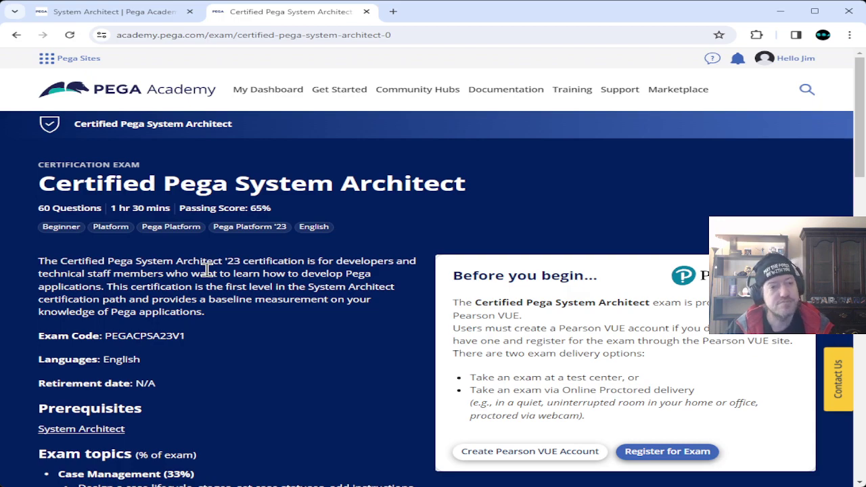
Close the certification exam page and open the Monitoring the guardrail compliance score challenge from the System Architect mission.
{"action": "left_click", "coordinate": [366, 11]}
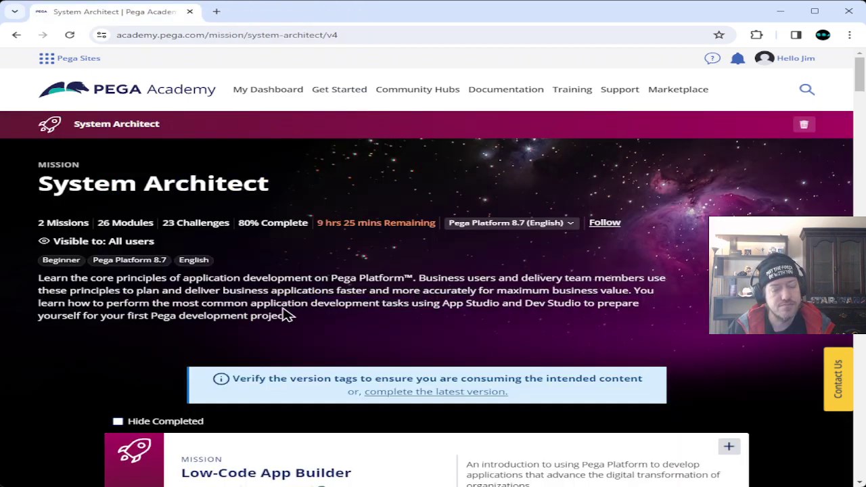
{"action": "scroll", "coordinate": [74, 305], "scroll_direction": "down", "scroll_amount": 15}
{"action": "scroll", "coordinate": [75, 304], "scroll_direction": "down", "scroll_amount": 20}
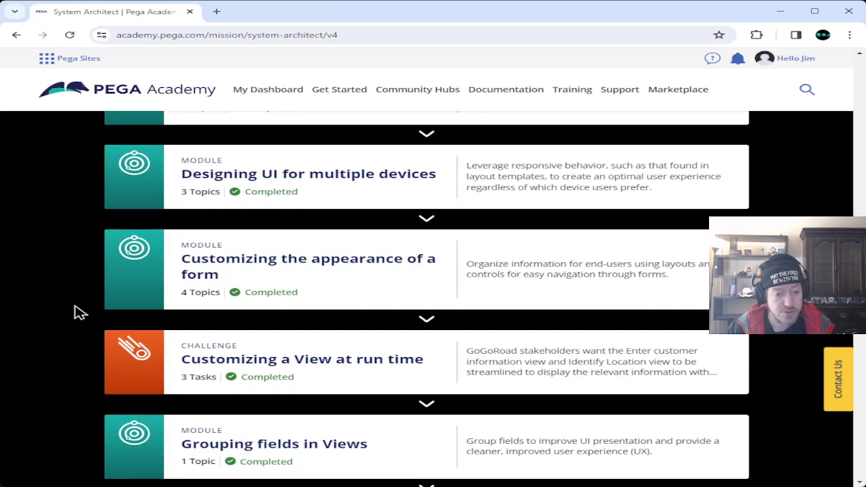
{"action": "scroll", "coordinate": [74, 306], "scroll_direction": "down", "scroll_amount": 15}
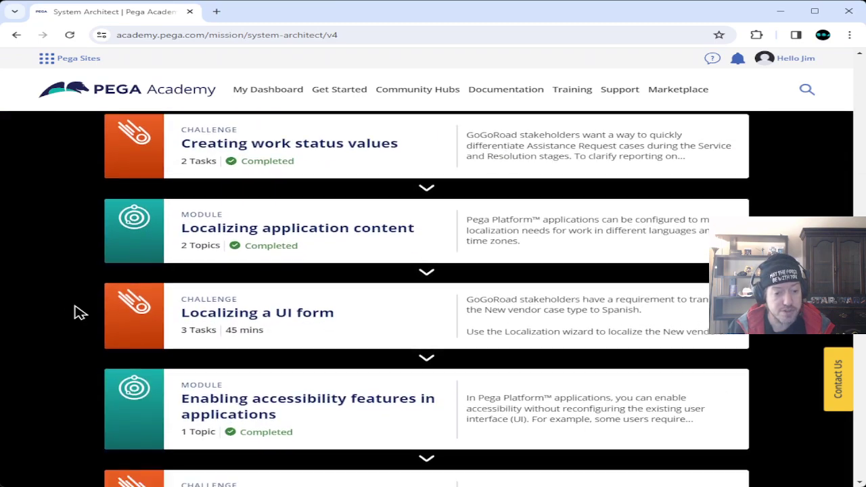
{"action": "scroll", "coordinate": [79, 313], "scroll_direction": "down", "scroll_amount": 15}
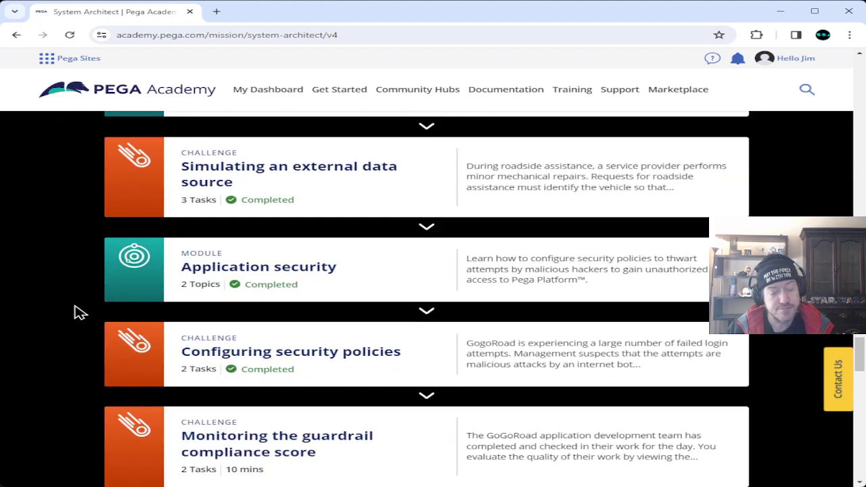
{"action": "scroll", "coordinate": [79, 312], "scroll_direction": "down", "scroll_amount": 3}
{"action": "left_click", "coordinate": [257, 289]}
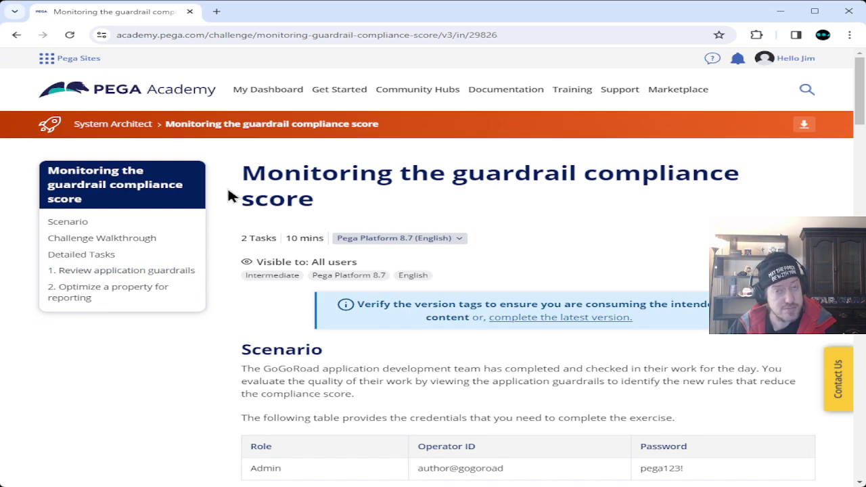
Initialize a Pega instance for the Monitoring the guardrail compliance score challenge.
{"action": "scroll", "coordinate": [228, 195], "scroll_direction": "down", "scroll_amount": 3}
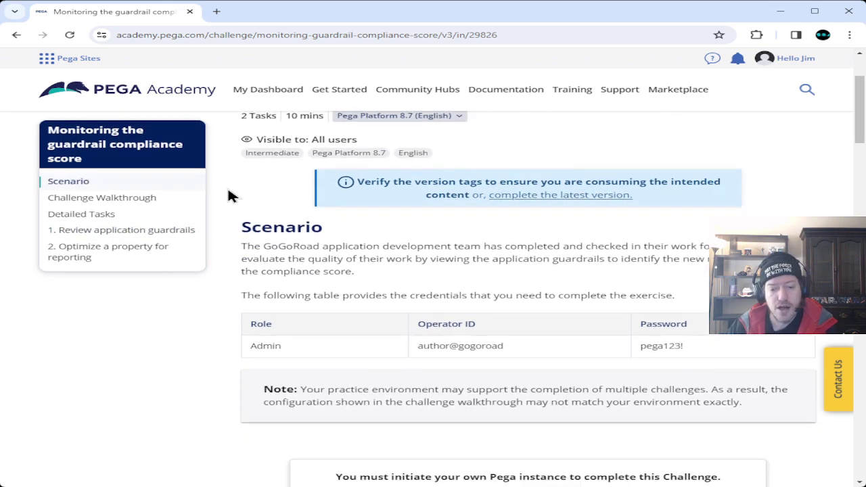
{"action": "scroll", "coordinate": [554, 338], "scroll_direction": "down", "scroll_amount": 2}
{"action": "left_click", "coordinate": [514, 379]}
{"action": "scroll", "coordinate": [243, 331], "scroll_direction": "up", "scroll_amount": 2}
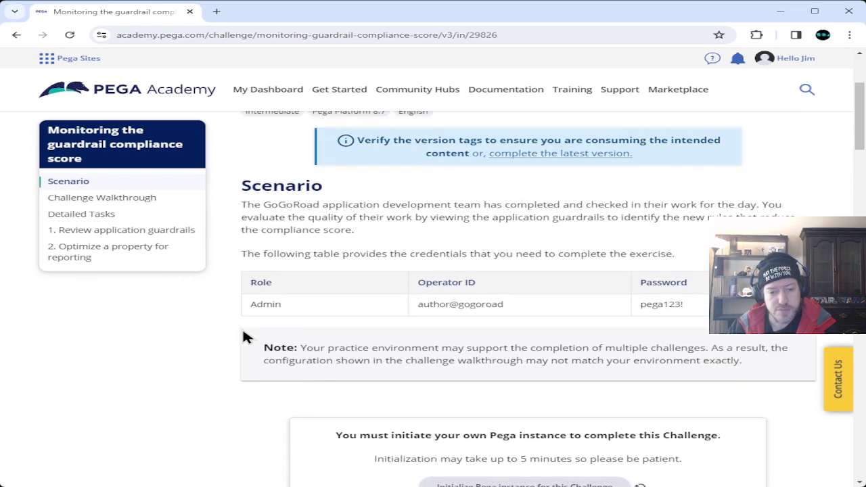
Look through the challenge's walkthrough, detailed tasks and Confirm your work section.
{"action": "scroll", "coordinate": [245, 337], "scroll_direction": "down", "scroll_amount": 6}
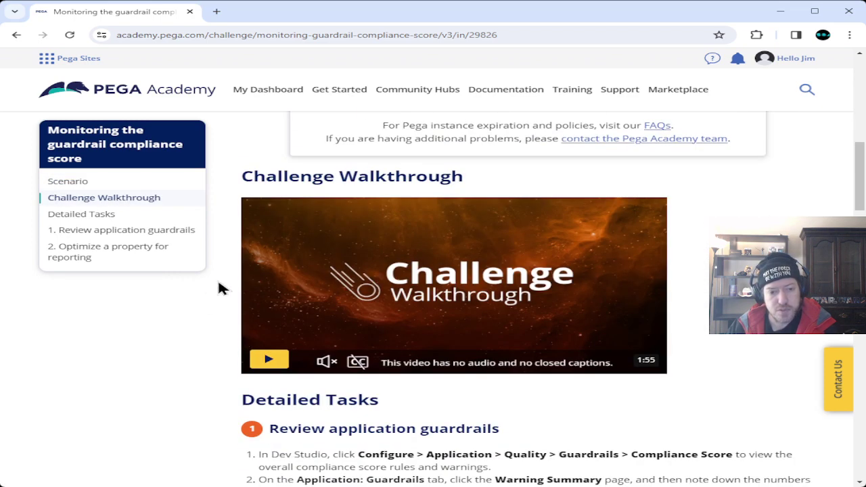
{"action": "scroll", "coordinate": [221, 288], "scroll_direction": "down", "scroll_amount": 12}
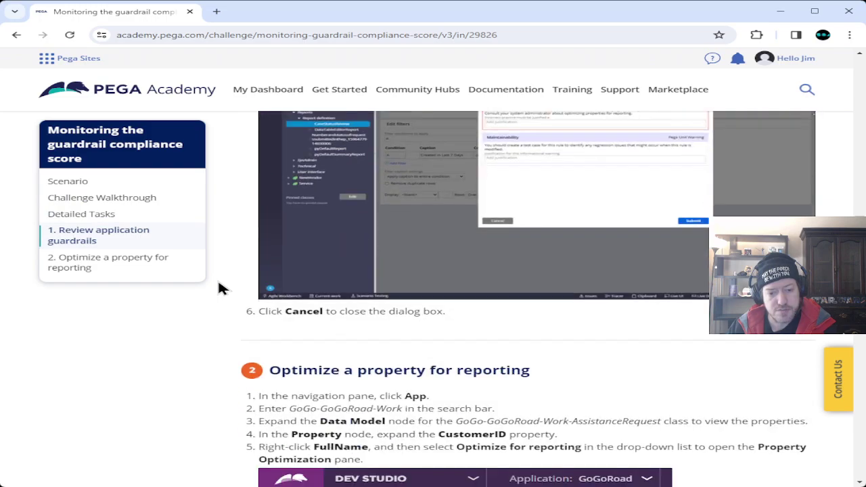
{"action": "scroll", "coordinate": [221, 287], "scroll_direction": "down", "scroll_amount": 15}
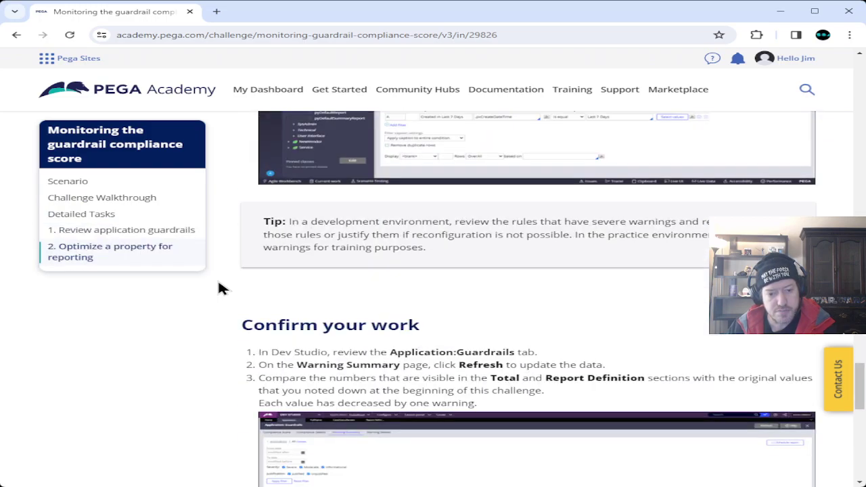
{"action": "scroll", "coordinate": [219, 286], "scroll_direction": "down", "scroll_amount": 5}
{"action": "scroll", "coordinate": [219, 285], "scroll_direction": "up", "scroll_amount": 12}
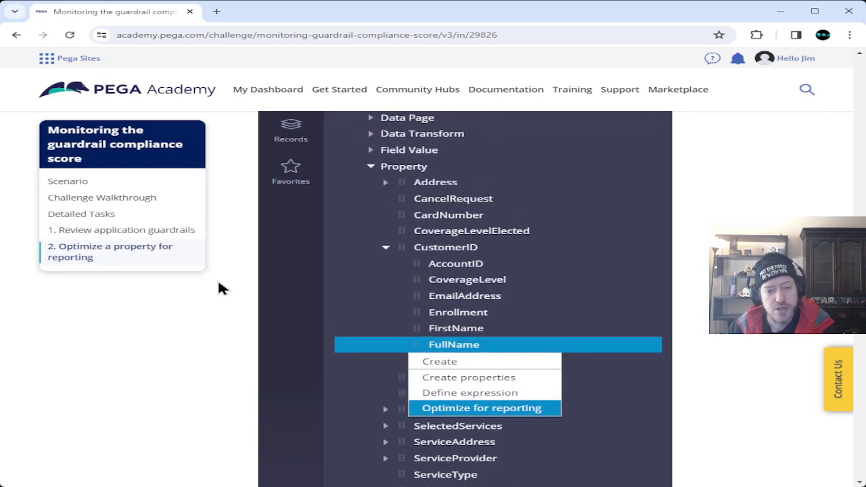
{"action": "scroll", "coordinate": [221, 287], "scroll_direction": "up", "scroll_amount": 12}
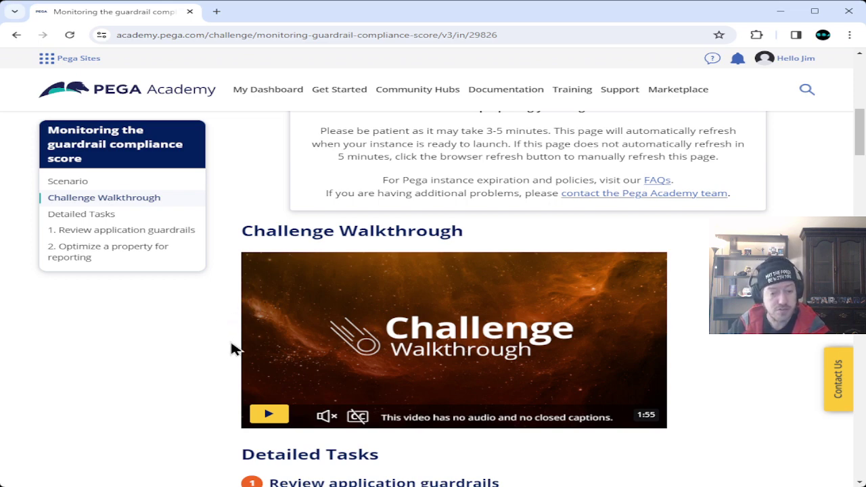
Copy the Admin role's password from the credentials table and launch the Pega instance for the challenge.
{"action": "scroll", "coordinate": [230, 352], "scroll_direction": "up", "scroll_amount": 2}
{"action": "scroll", "coordinate": [229, 347], "scroll_direction": "up", "scroll_amount": 4}
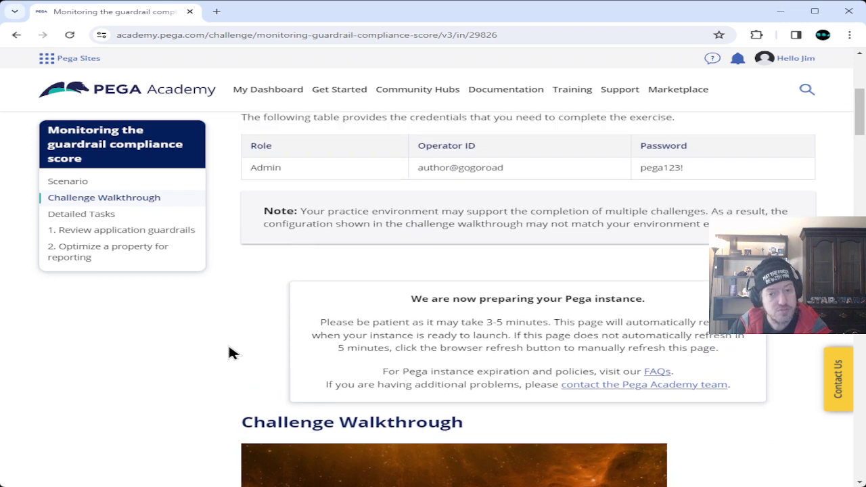
{"action": "scroll", "coordinate": [228, 351], "scroll_direction": "up", "scroll_amount": 1}
{"action": "scroll", "coordinate": [228, 352], "scroll_direction": "down", "scroll_amount": 2}
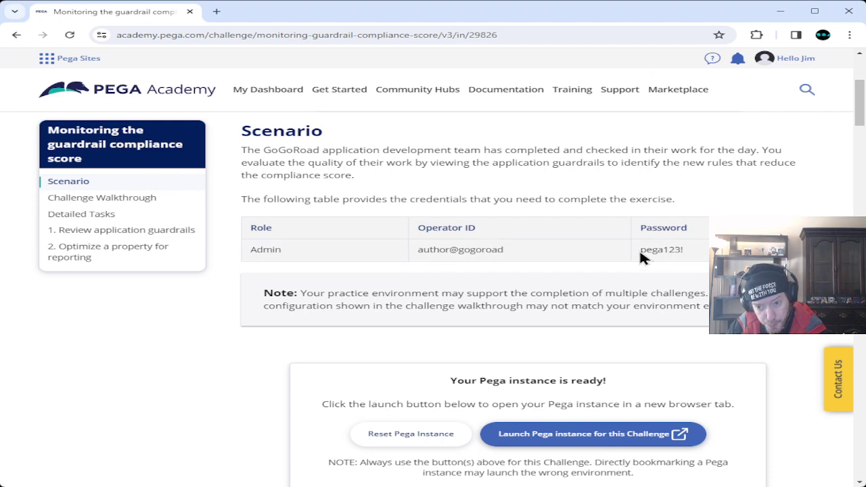
{"action": "left_click_drag", "start_coordinate": [641, 250], "coordinate": [682, 250]}
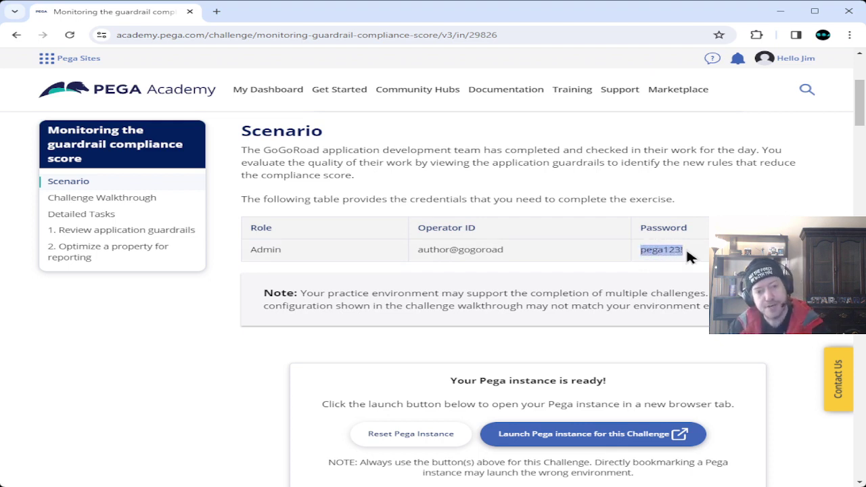
{"action": "left_click", "coordinate": [626, 436]}
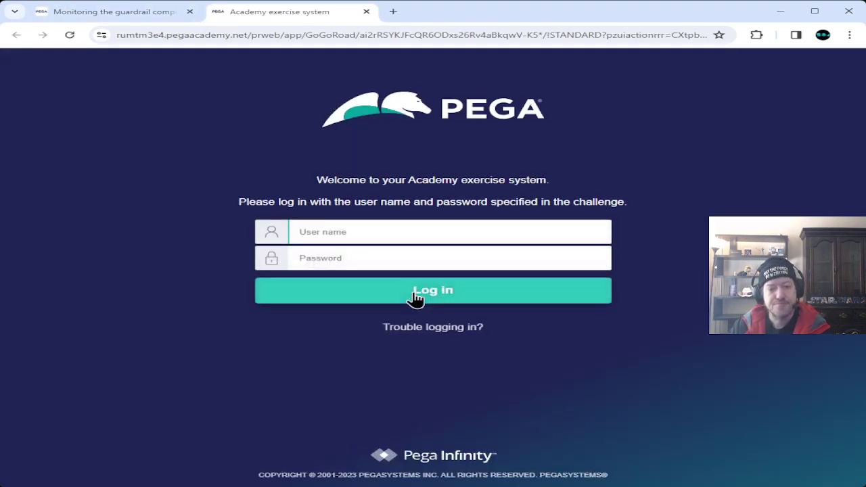
Log in to the Academy exercise system with the challenge's admin user name and the copied password.
{"action": "left_click", "coordinate": [410, 256]}
{"action": "key", "text": "ctrl+v"}
{"action": "left_click", "coordinate": [393, 228]}
{"action": "type", "text": "author@gogoroad"}
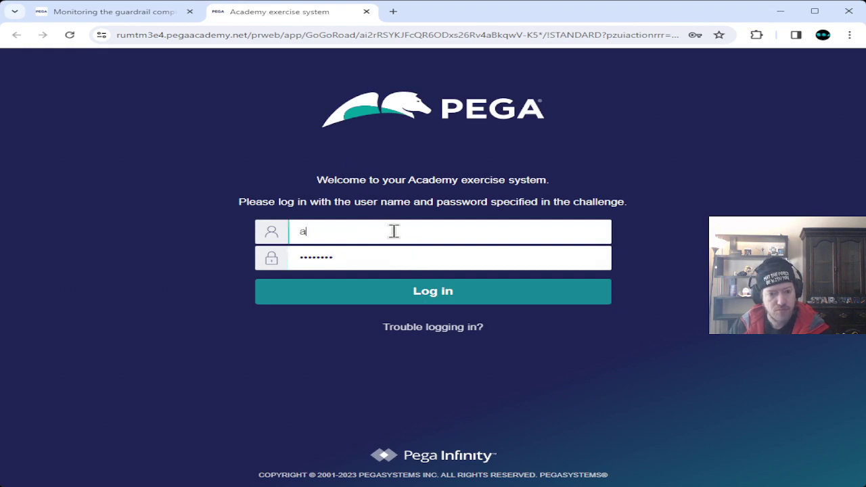
{"action": "left_click", "coordinate": [419, 292]}
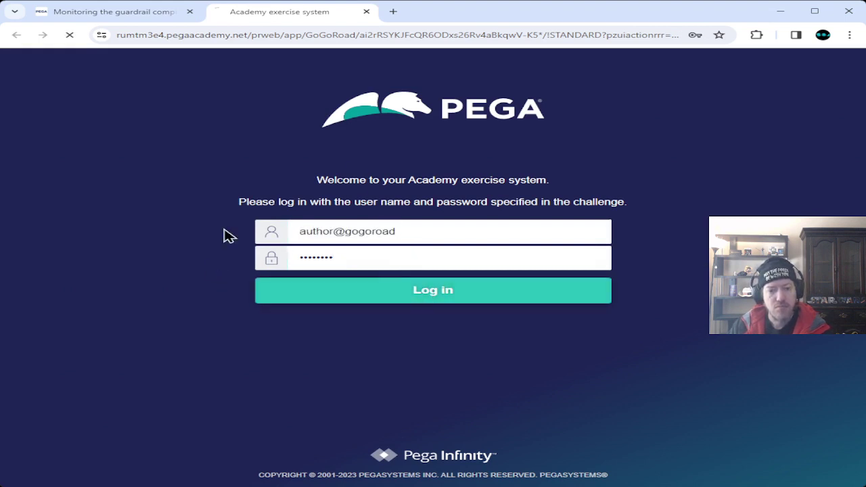
Read the Review application guardrails task in the challenge instructions and return to the exercise system.
{"action": "left_click", "coordinate": [141, 15]}
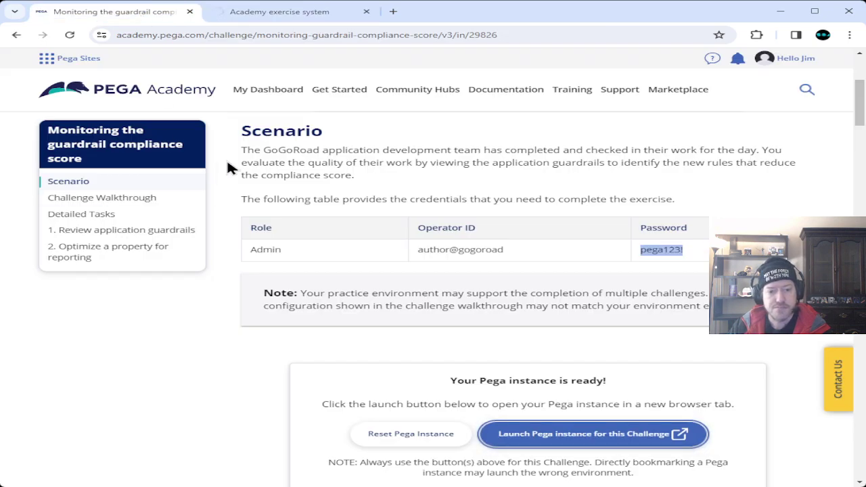
{"action": "scroll", "coordinate": [227, 162], "scroll_direction": "down", "scroll_amount": 6}
{"action": "scroll", "coordinate": [228, 168], "scroll_direction": "down", "scroll_amount": 2}
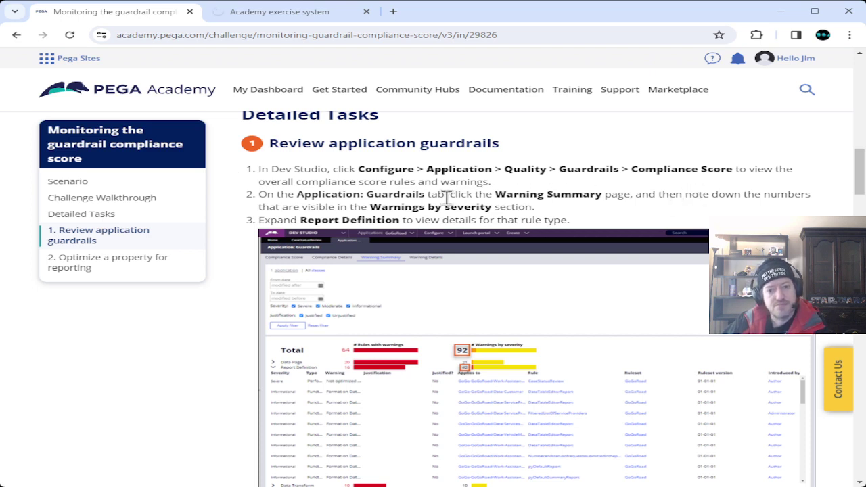
{"action": "left_click_drag", "start_coordinate": [259, 170], "coordinate": [476, 172]}
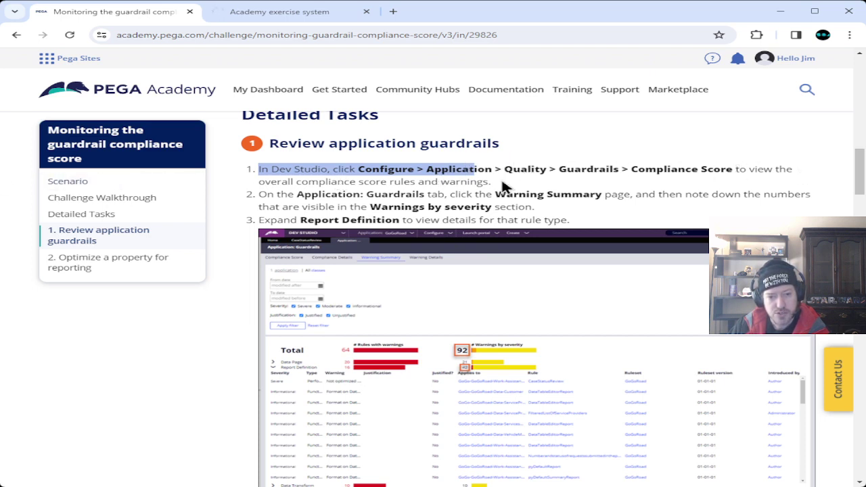
{"action": "left_click", "coordinate": [287, 172]}
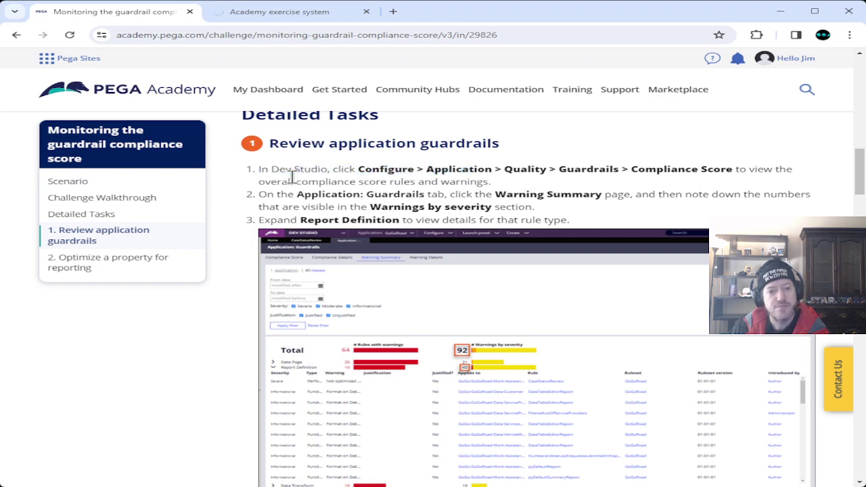
{"action": "left_click", "coordinate": [277, 13]}
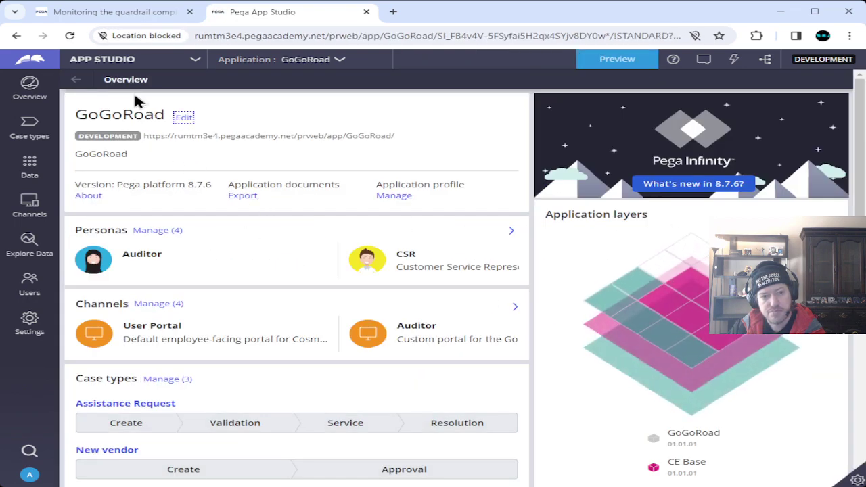
Switch from App Studio to Dev Studio and review the home page's guardrail warnings for the last 7 days.
{"action": "left_click", "coordinate": [195, 66]}
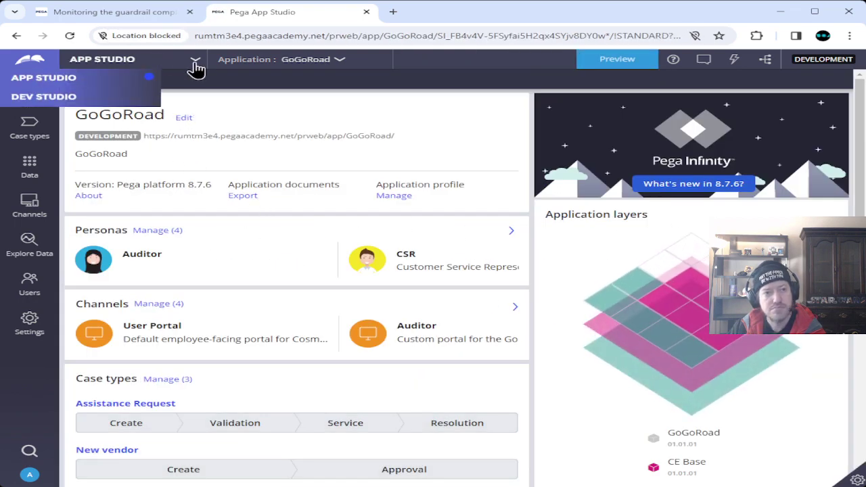
{"action": "left_click", "coordinate": [82, 101]}
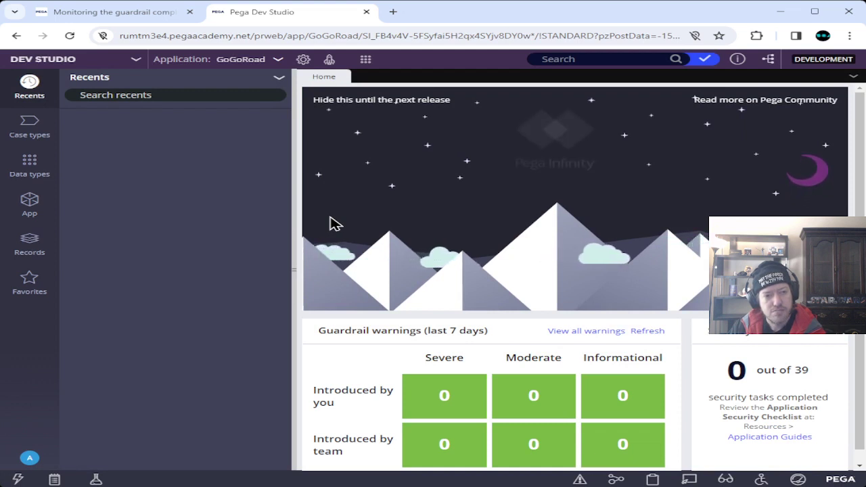
{"action": "scroll", "coordinate": [335, 224], "scroll_direction": "down", "scroll_amount": 1}
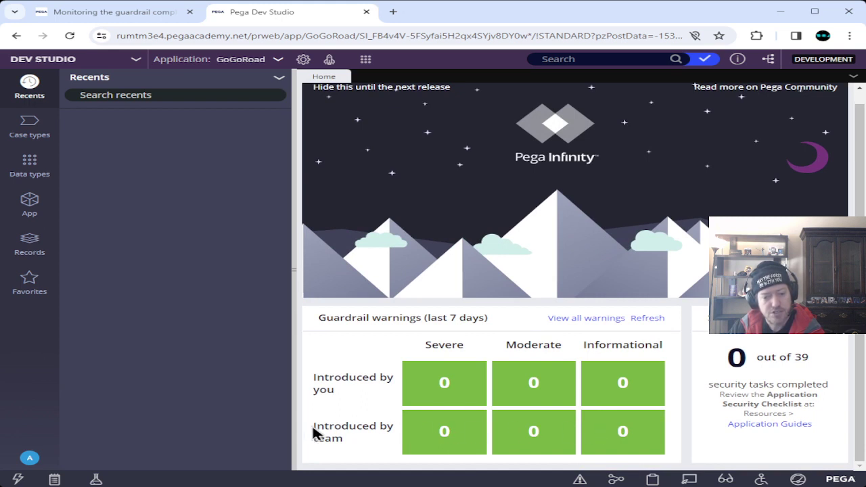
{"action": "left_click_drag", "start_coordinate": [313, 433], "coordinate": [338, 438]}
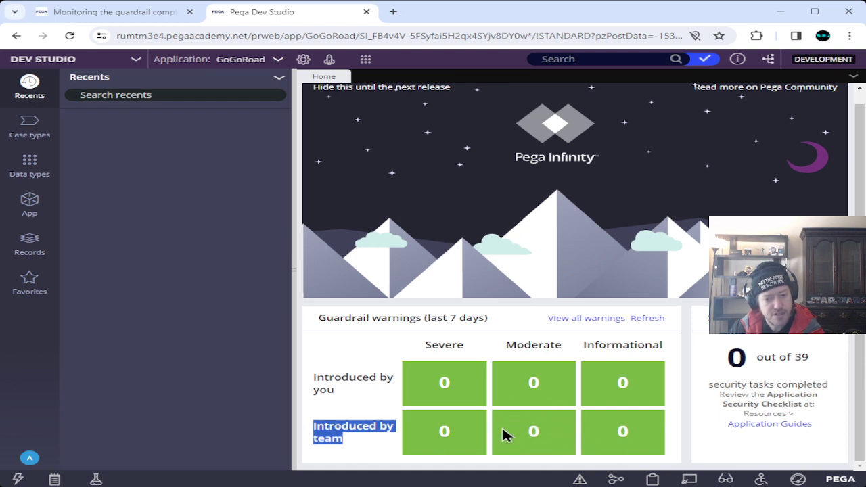
Open the Compliance Score page of the application's quality guardrails and review the weighted score and rule warning figures.
{"action": "left_click", "coordinate": [304, 61]}
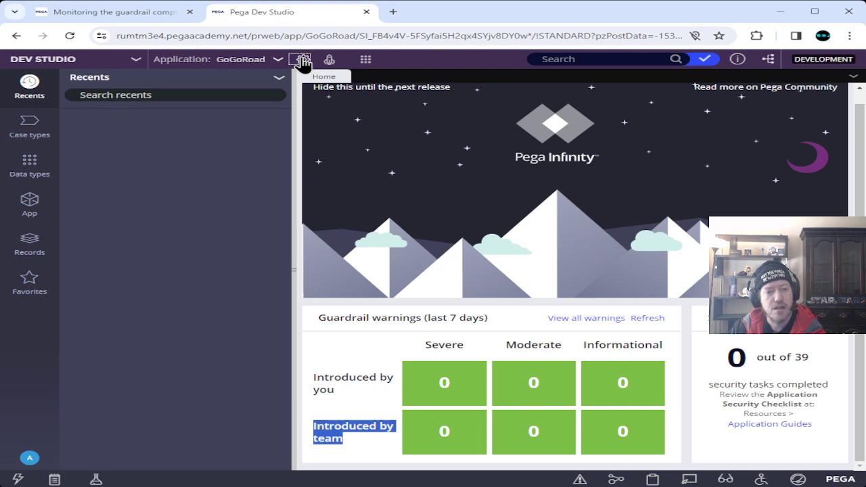
{"action": "left_click", "coordinate": [304, 61]}
{"action": "mouse_move", "coordinate": [286, 91]}
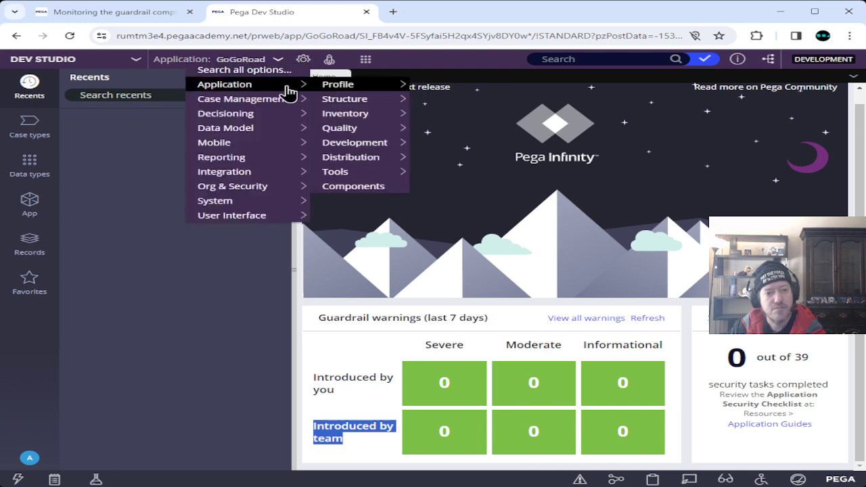
{"action": "mouse_move", "coordinate": [323, 86]}
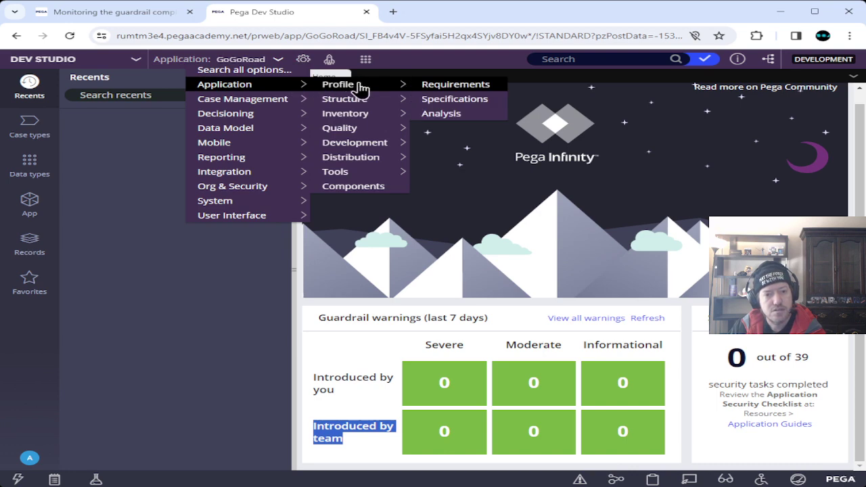
{"action": "mouse_move", "coordinate": [366, 134]}
{"action": "mouse_move", "coordinate": [467, 145]}
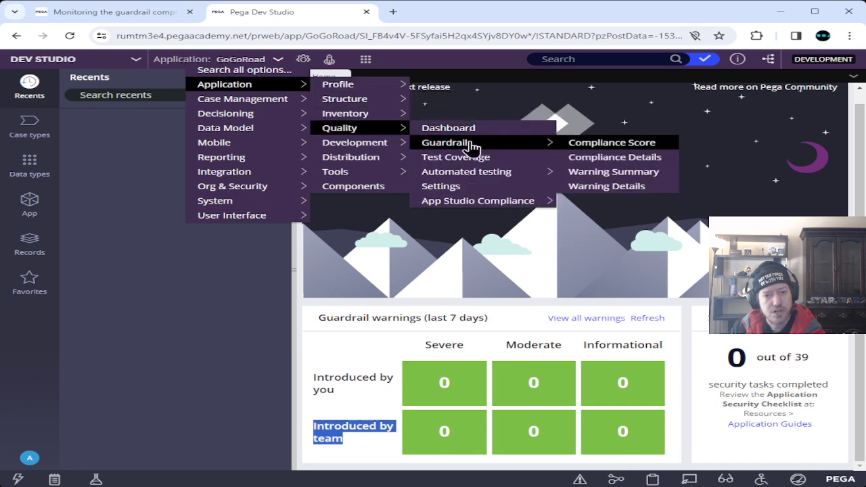
{"action": "left_click", "coordinate": [605, 146]}
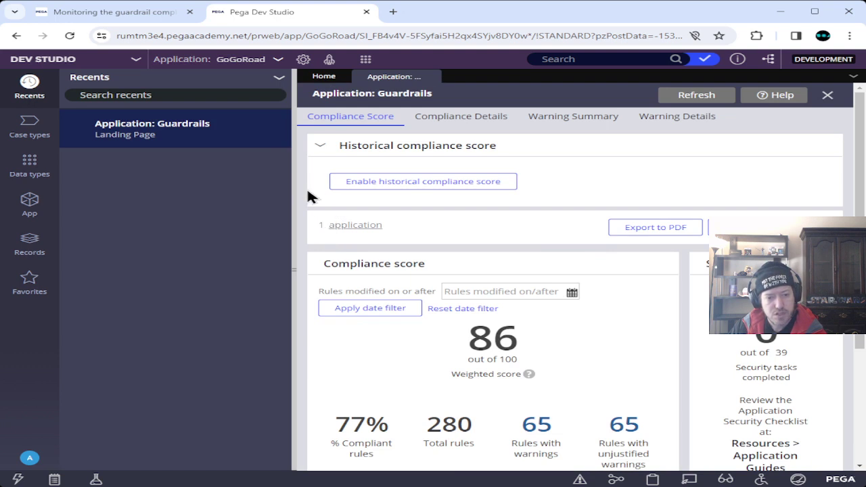
{"action": "scroll", "coordinate": [307, 197], "scroll_direction": "down", "scroll_amount": 2}
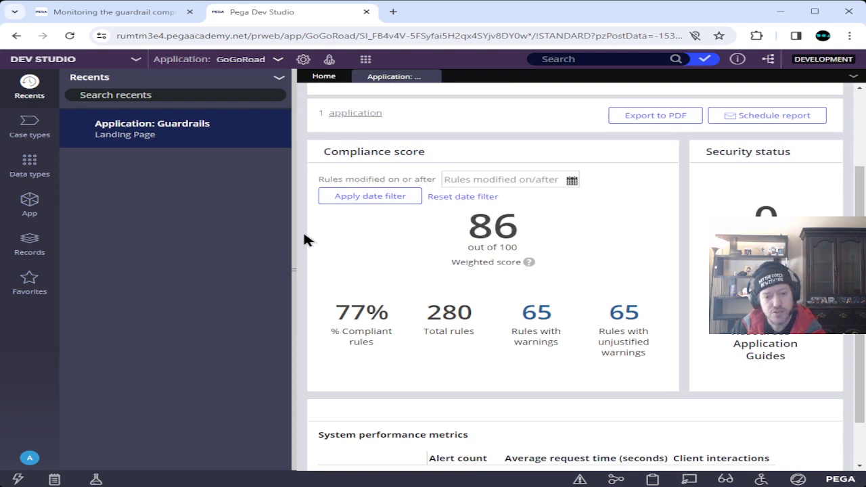
{"action": "scroll", "coordinate": [304, 239], "scroll_direction": "down", "scroll_amount": 1}
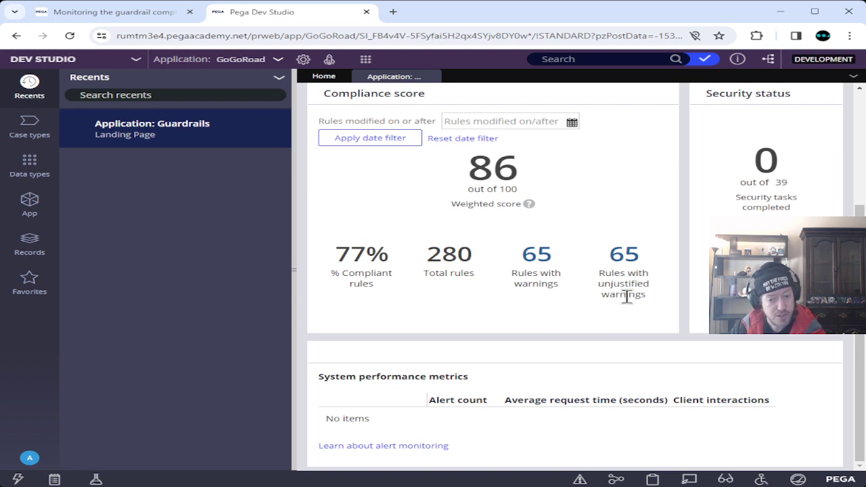
{"action": "scroll", "coordinate": [519, 279], "scroll_direction": "up", "scroll_amount": 3}
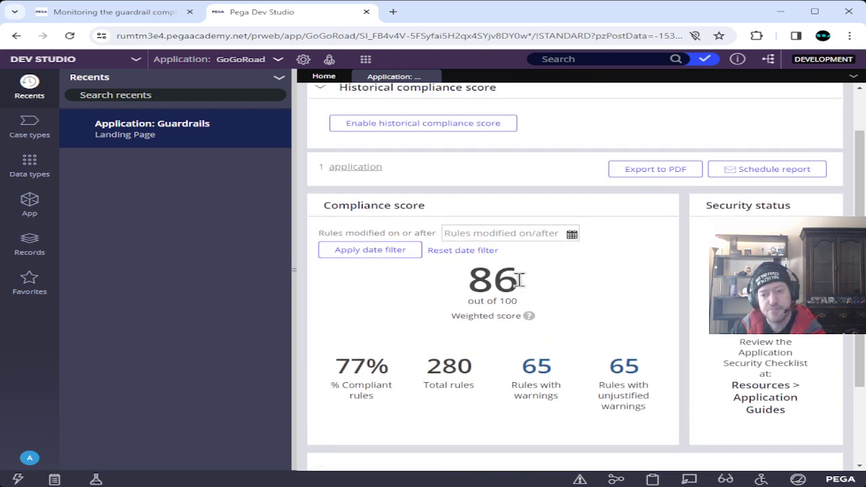
Check the challenge instructions, then open the guardrails Warning Summary and review the warnings by severity for each rule type.
{"action": "left_click", "coordinate": [88, 12]}
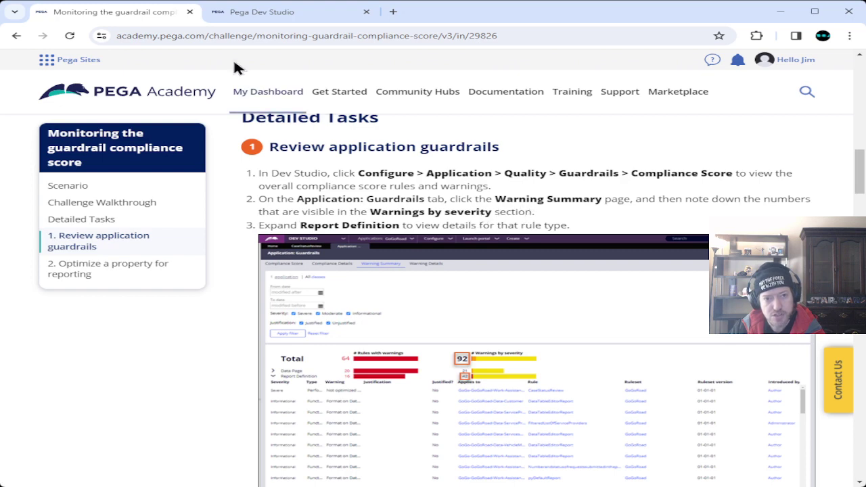
{"action": "left_click", "coordinate": [291, 19]}
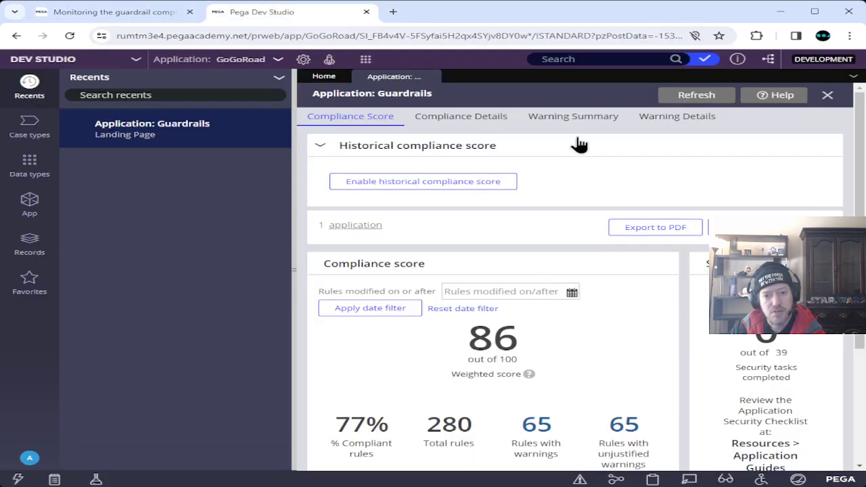
{"action": "left_click", "coordinate": [597, 123]}
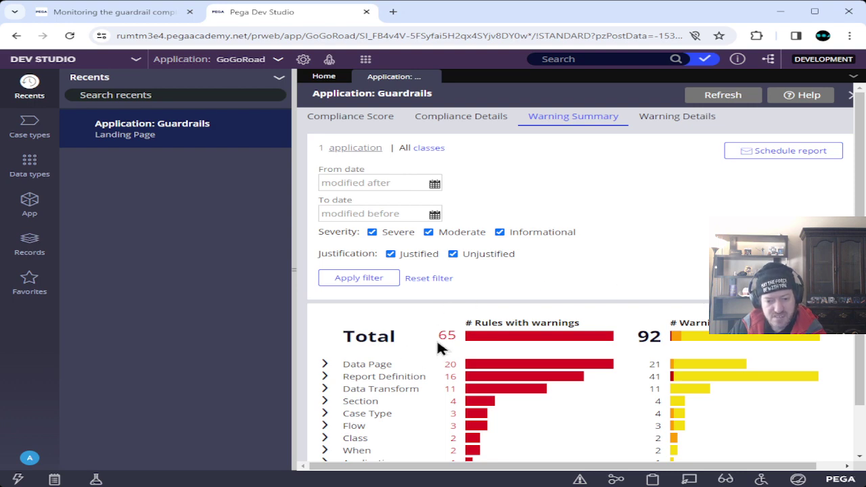
{"action": "scroll", "coordinate": [436, 343], "scroll_direction": "down", "scroll_amount": 1}
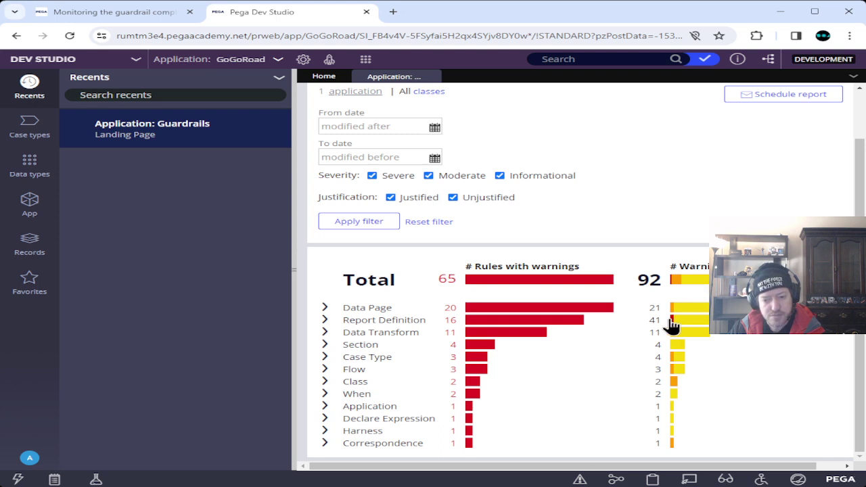
Consult the challenge's example, then expand Report Definition in the Warning Summary and look through its individual warnings.
{"action": "left_click", "coordinate": [106, 8]}
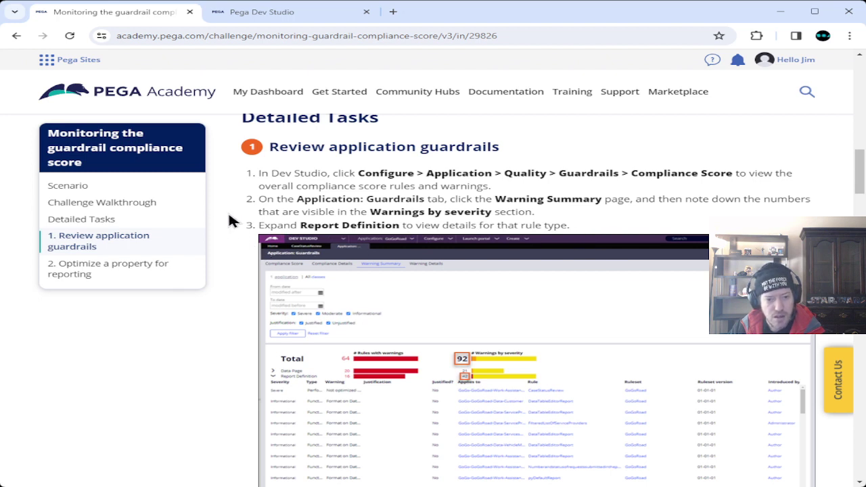
{"action": "scroll", "coordinate": [231, 221], "scroll_direction": "down", "scroll_amount": 2}
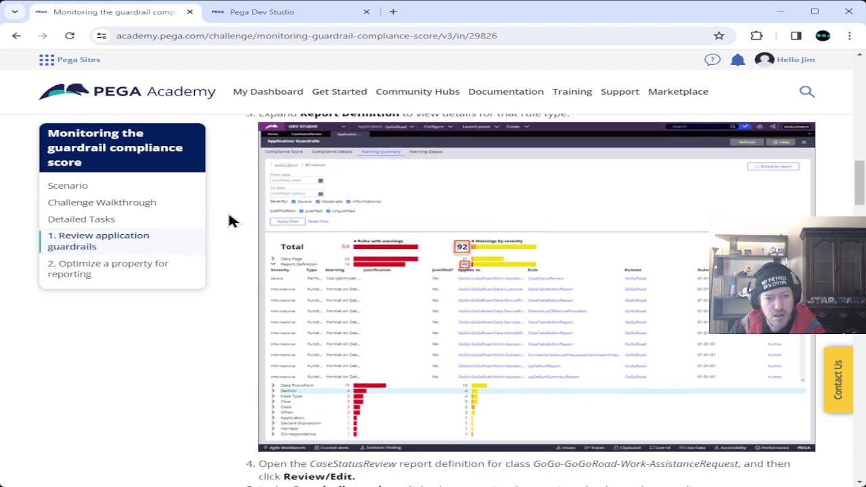
{"action": "left_click", "coordinate": [276, 18]}
{"action": "left_click", "coordinate": [325, 320]}
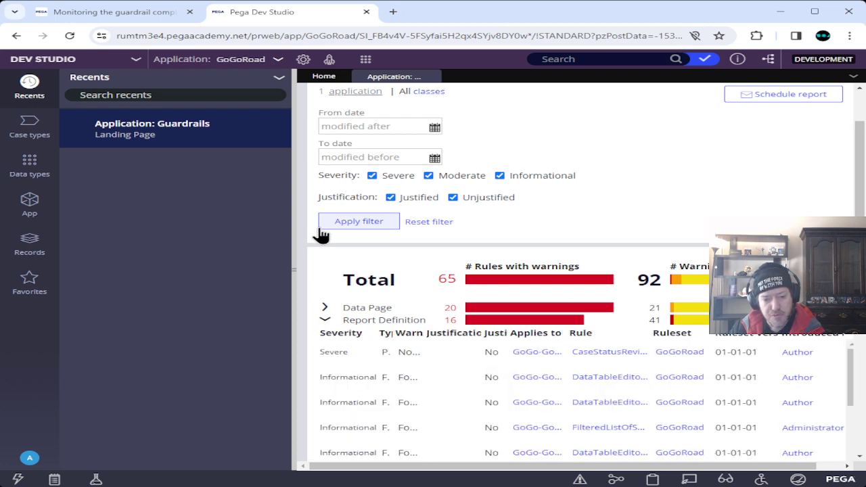
{"action": "scroll", "coordinate": [322, 233], "scroll_direction": "down", "scroll_amount": 5}
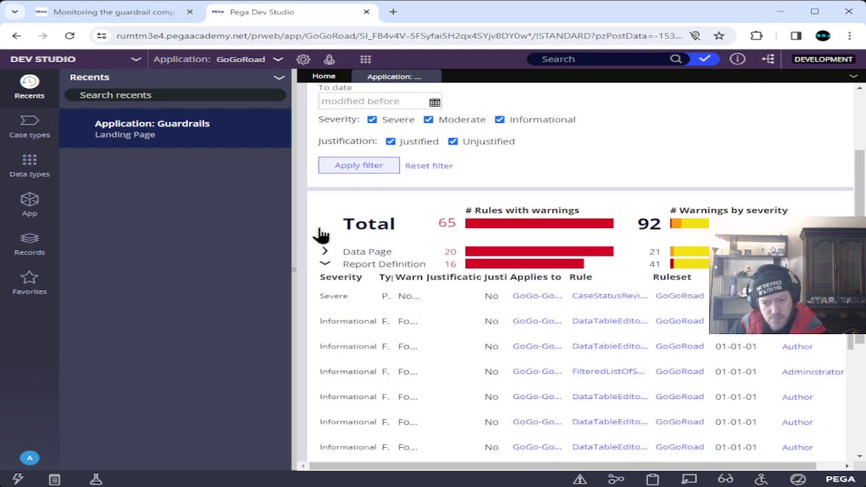
{"action": "scroll", "coordinate": [322, 234], "scroll_direction": "down", "scroll_amount": 1}
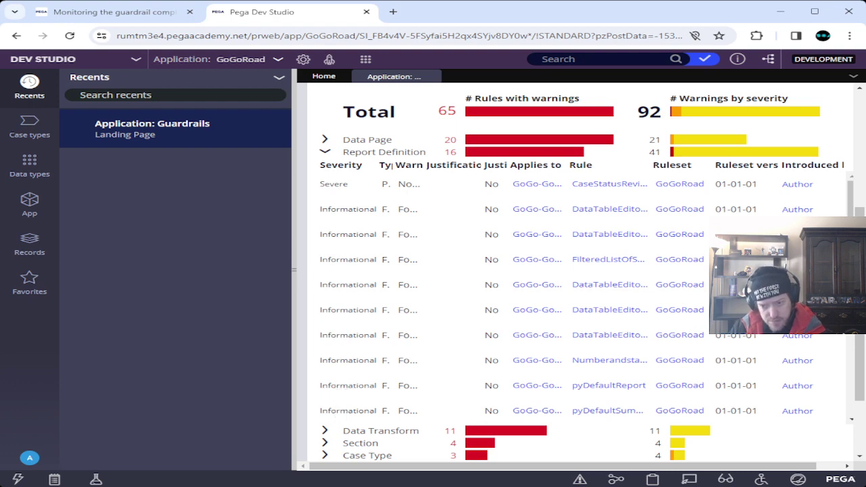
{"action": "scroll", "coordinate": [586, 295], "scroll_direction": "down", "scroll_amount": 3}
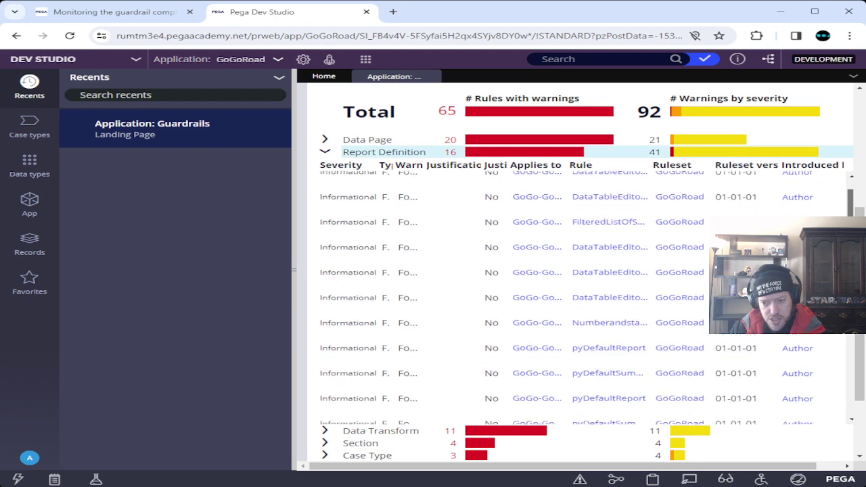
{"action": "scroll", "coordinate": [846, 333], "scroll_direction": "down", "scroll_amount": 3}
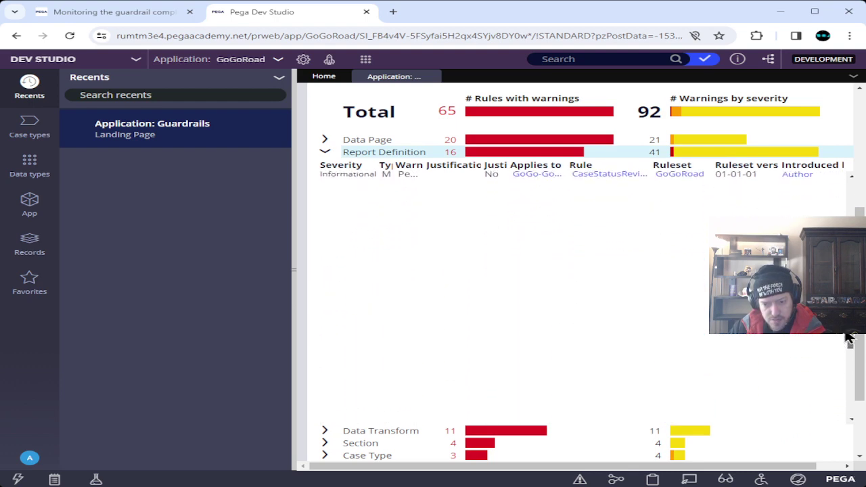
{"action": "left_click_drag", "start_coordinate": [851, 316], "coordinate": [860, 213]}
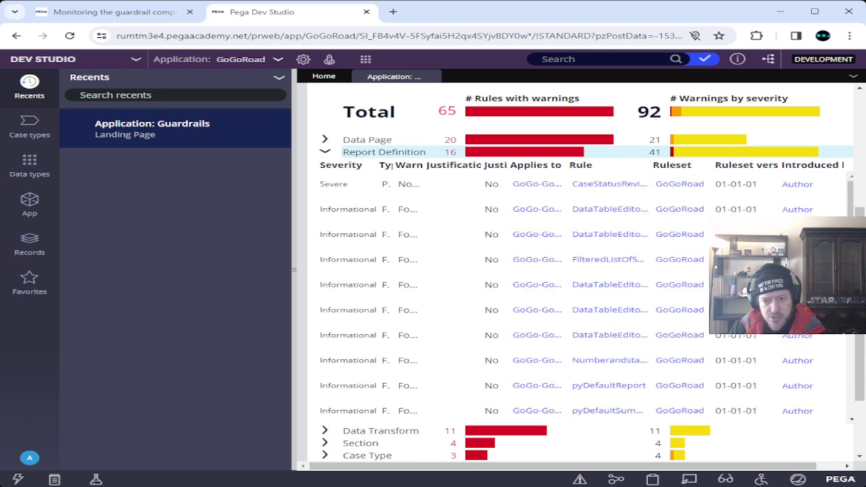
{"action": "scroll", "coordinate": [575, 271], "scroll_direction": "up", "scroll_amount": 1}
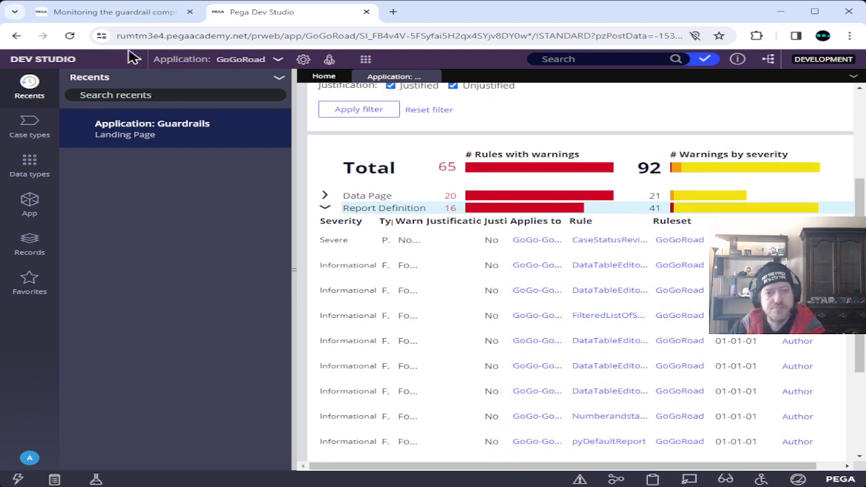
Read the next instructions in the challenge and open the CaseStatusReview report definition from the severe warning.
{"action": "left_click", "coordinate": [139, 13]}
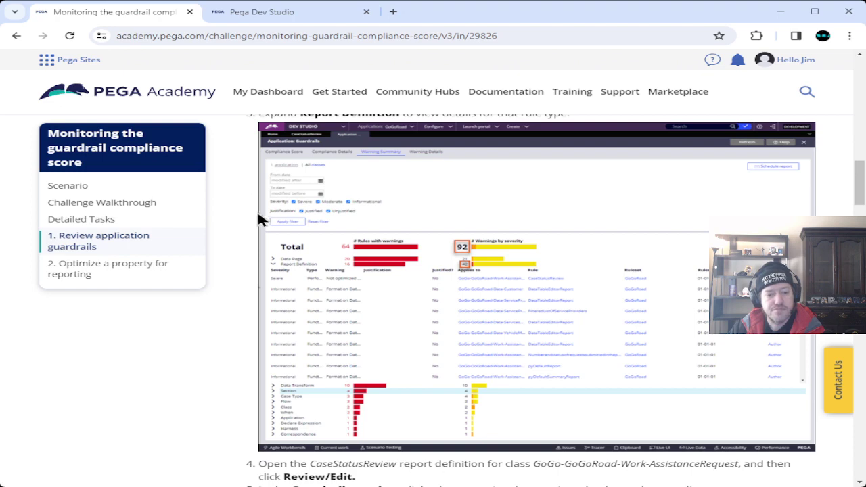
{"action": "scroll", "coordinate": [241, 218], "scroll_direction": "down", "scroll_amount": 4}
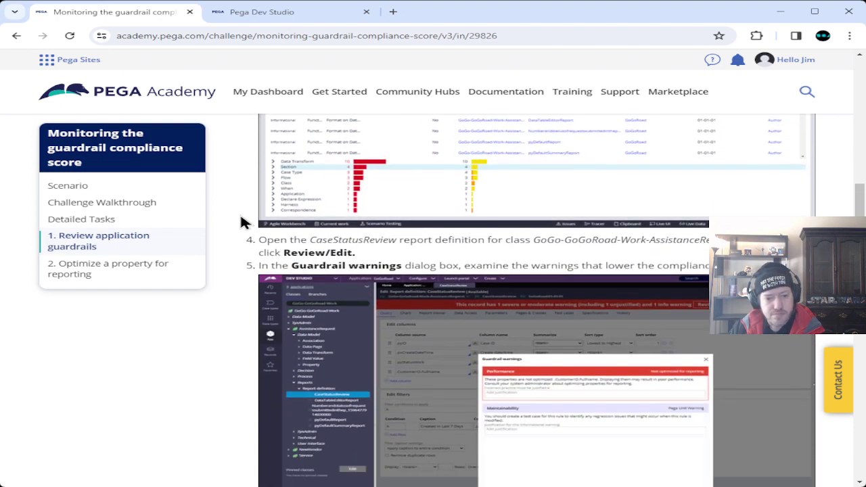
{"action": "scroll", "coordinate": [241, 217], "scroll_direction": "up", "scroll_amount": 3}
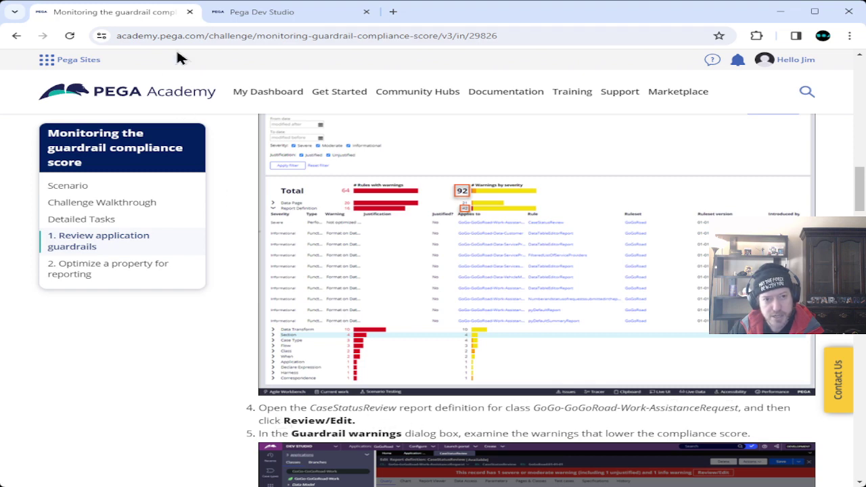
{"action": "left_click", "coordinate": [270, 15]}
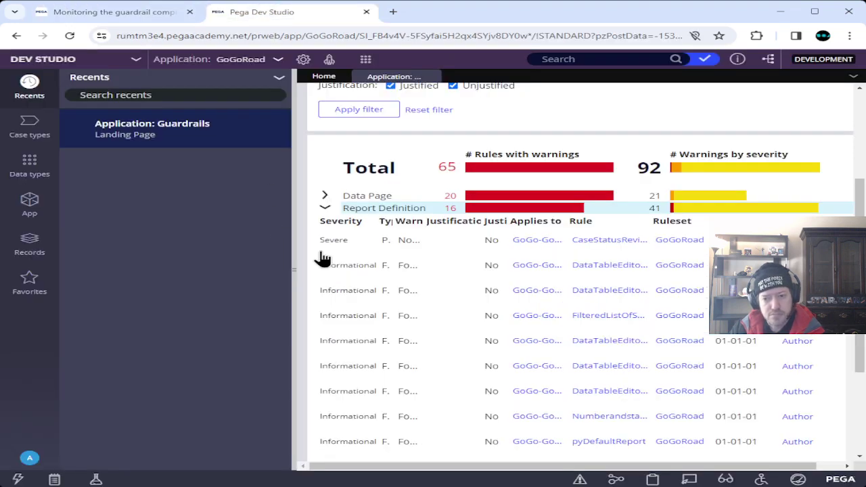
{"action": "left_click", "coordinate": [614, 243]}
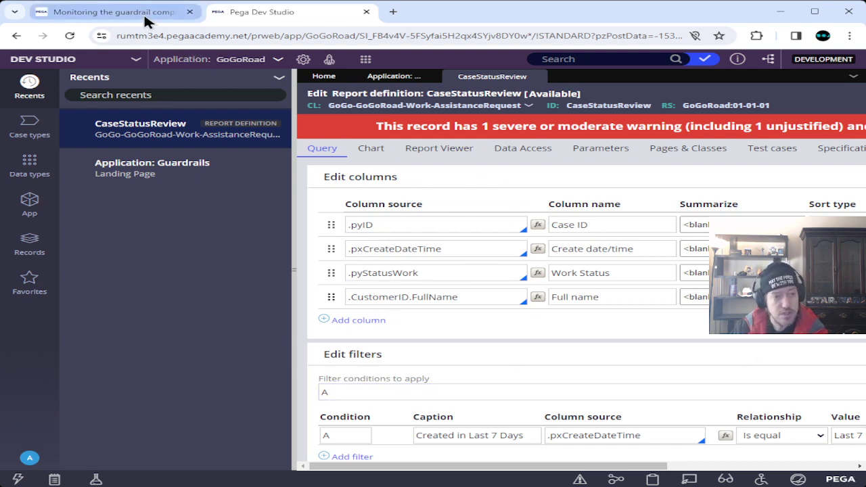
Following the challenge instructions, open CaseStatusReview's Guardrail warnings dialog, examine the performance and maintainability warnings, and return to the instructions.
{"action": "left_click", "coordinate": [115, 12]}
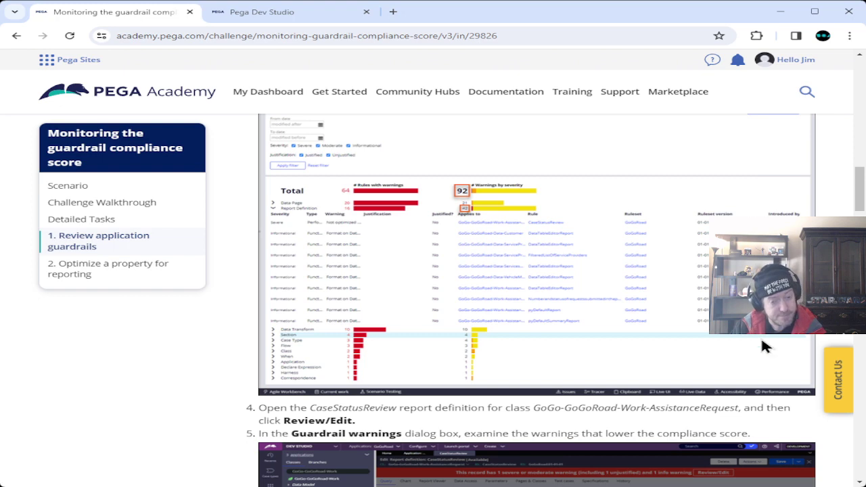
{"action": "scroll", "coordinate": [233, 190], "scroll_direction": "down", "scroll_amount": 2}
{"action": "scroll", "coordinate": [233, 182], "scroll_direction": "down", "scroll_amount": 1}
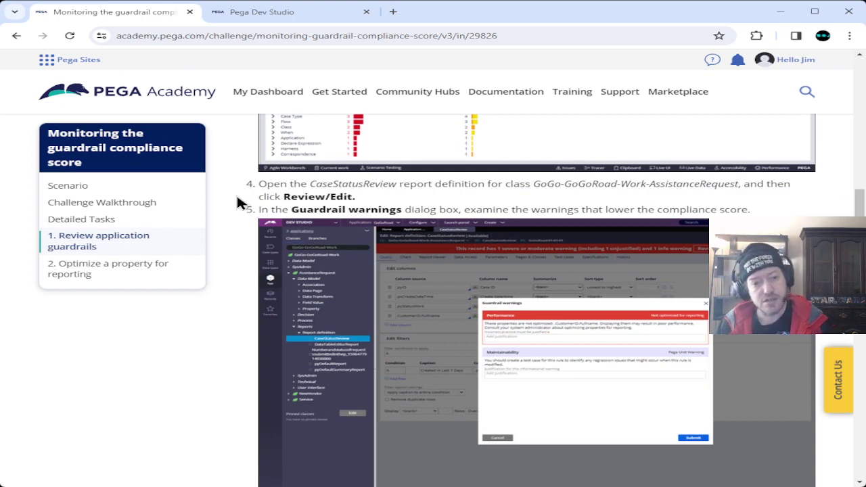
{"action": "left_click", "coordinate": [251, 15]}
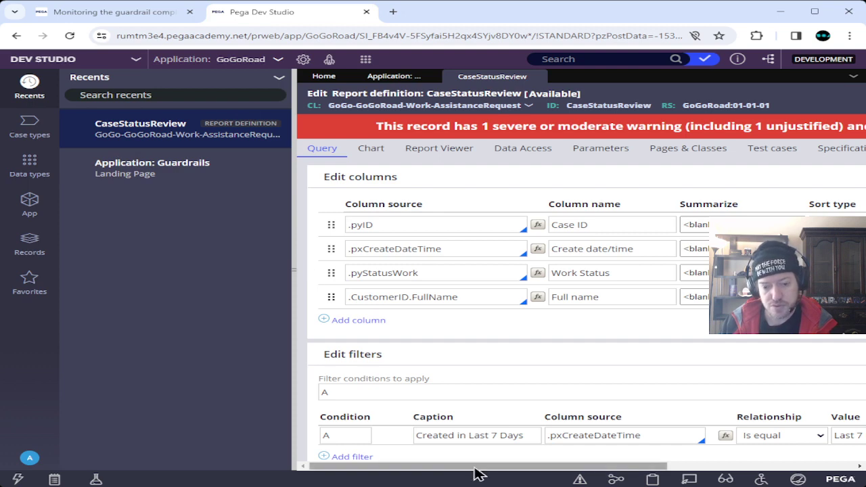
{"action": "left_click_drag", "start_coordinate": [489, 466], "coordinate": [685, 467]}
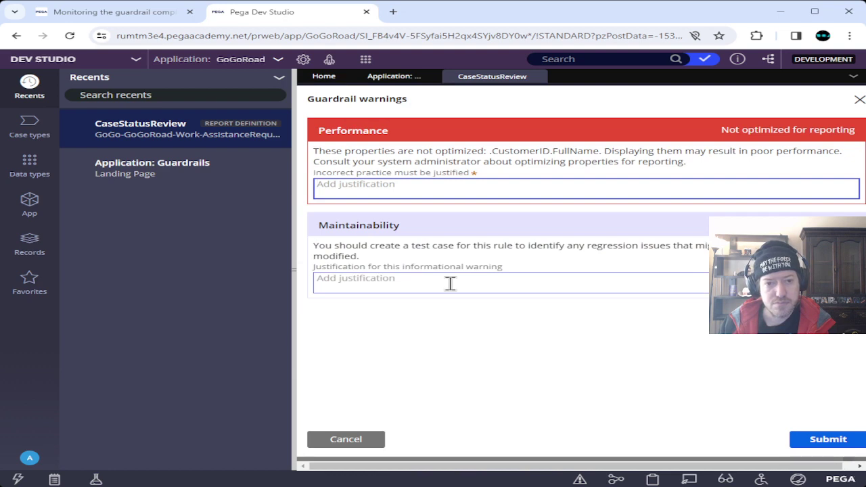
{"action": "left_click", "coordinate": [119, 14]}
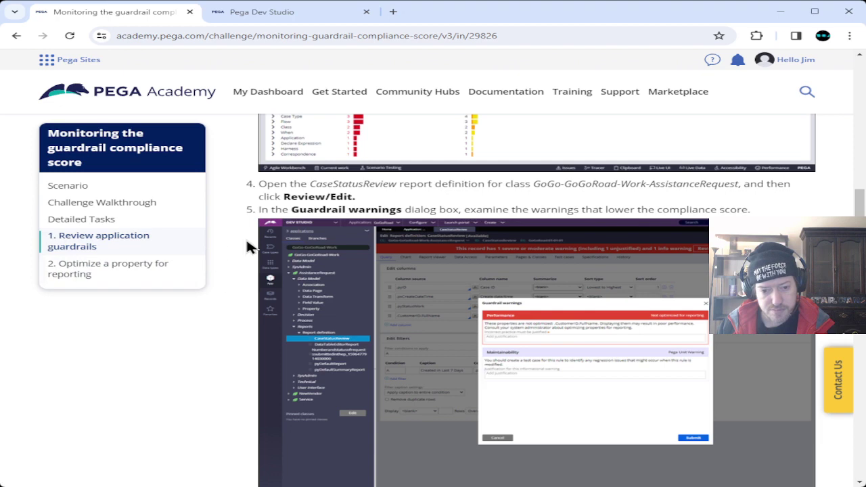
Read the challenge's remaining guardrail review instructions, then close CaseStatusReview's Guardrail warnings dialog without submitting a justification.
{"action": "scroll", "coordinate": [245, 236], "scroll_direction": "down", "scroll_amount": 3}
{"action": "scroll", "coordinate": [245, 236], "scroll_direction": "up", "scroll_amount": 1}
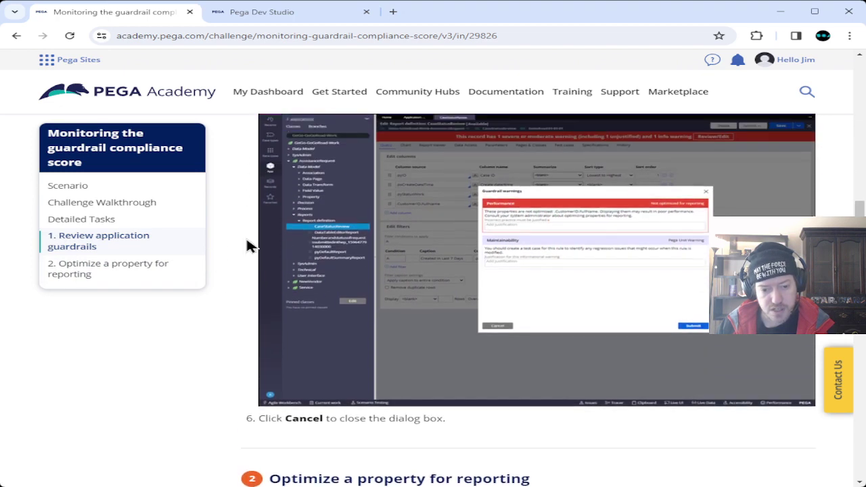
{"action": "left_click", "coordinate": [269, 19]}
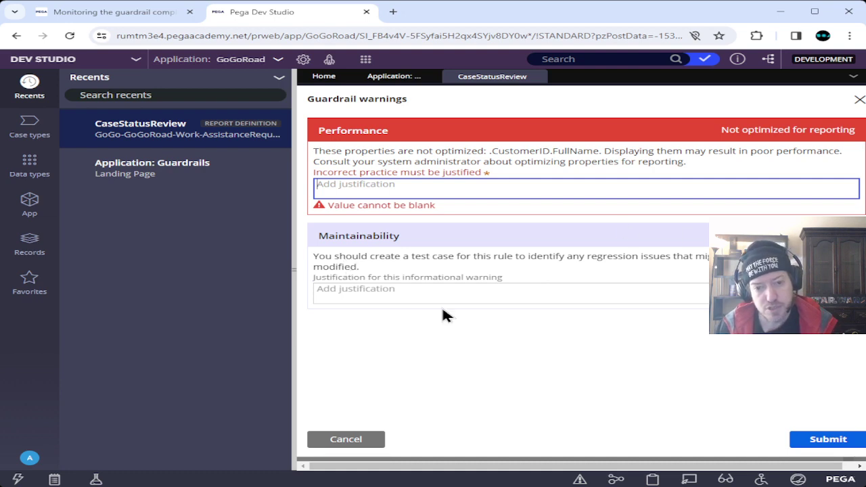
{"action": "left_click", "coordinate": [355, 441]}
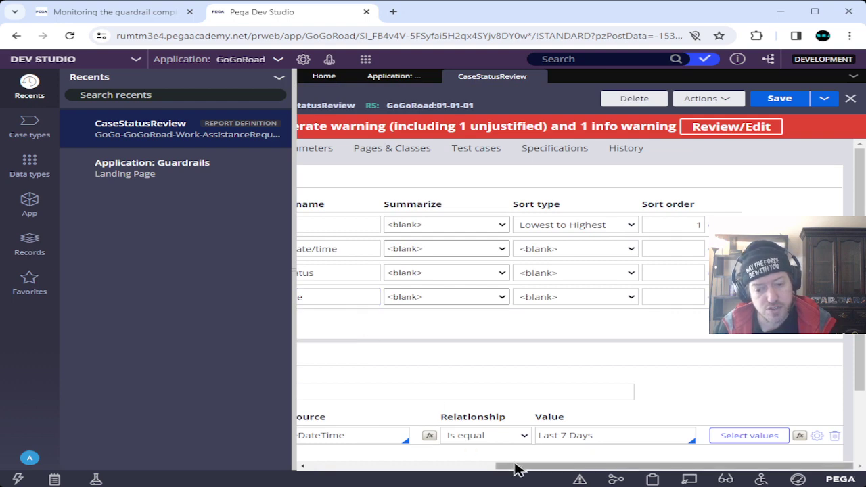
{"action": "left_click_drag", "start_coordinate": [518, 465], "coordinate": [284, 466]}
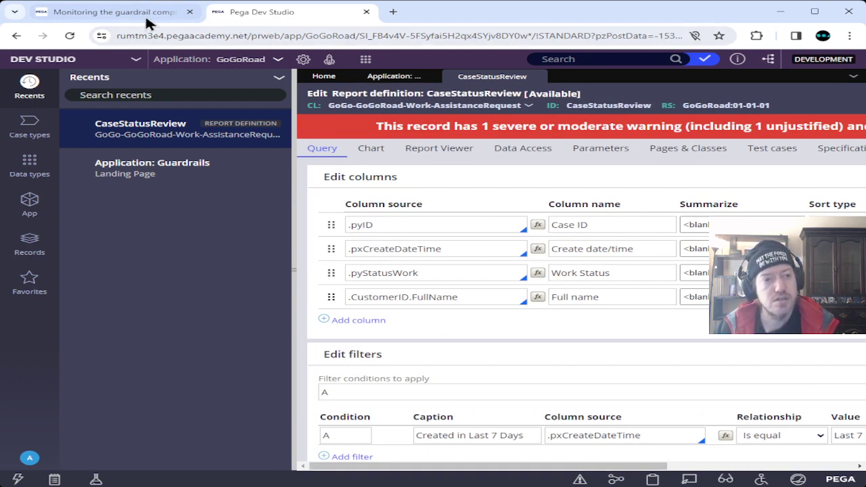
Read the challenge's property optimization instructions, then look up the GoGo-GoGoRoad-Work class in Dev Studio's App explorer.
{"action": "left_click", "coordinate": [122, 12]}
{"action": "scroll", "coordinate": [248, 270], "scroll_direction": "down", "scroll_amount": 5}
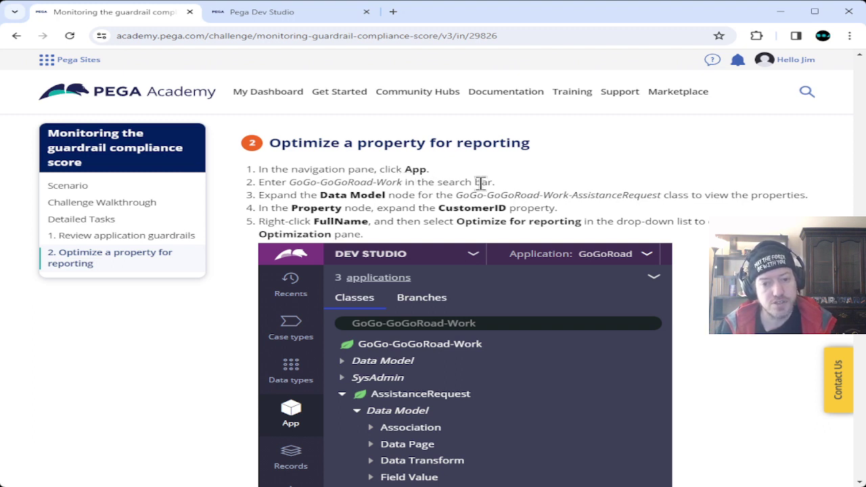
{"action": "left_click_drag", "start_coordinate": [290, 182], "coordinate": [410, 203]}
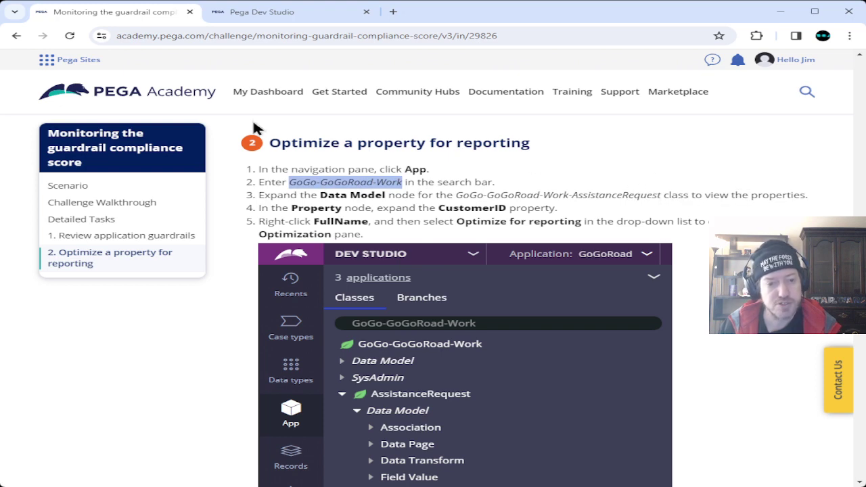
{"action": "left_click", "coordinate": [234, 13]}
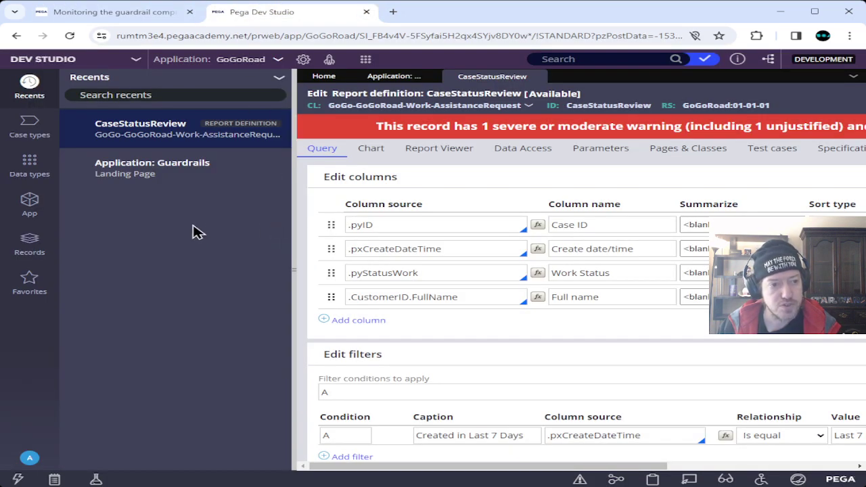
{"action": "left_click", "coordinate": [45, 203]}
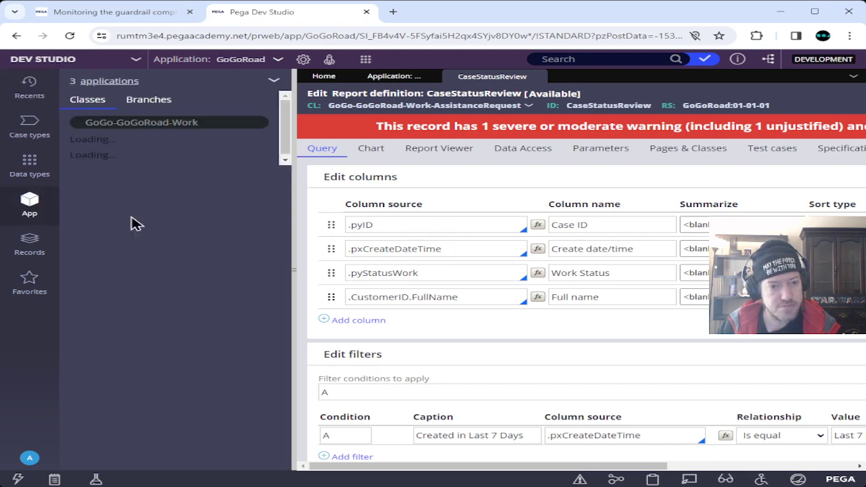
{"action": "left_click", "coordinate": [232, 120]}
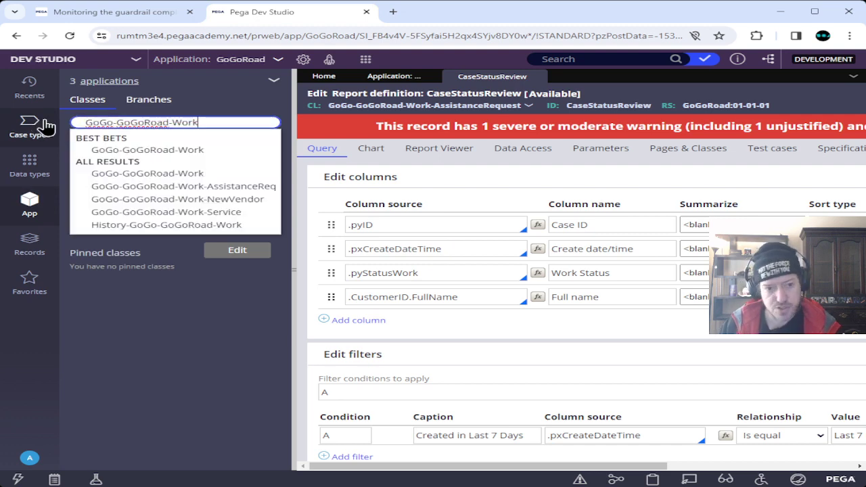
{"action": "key", "text": "Return"}
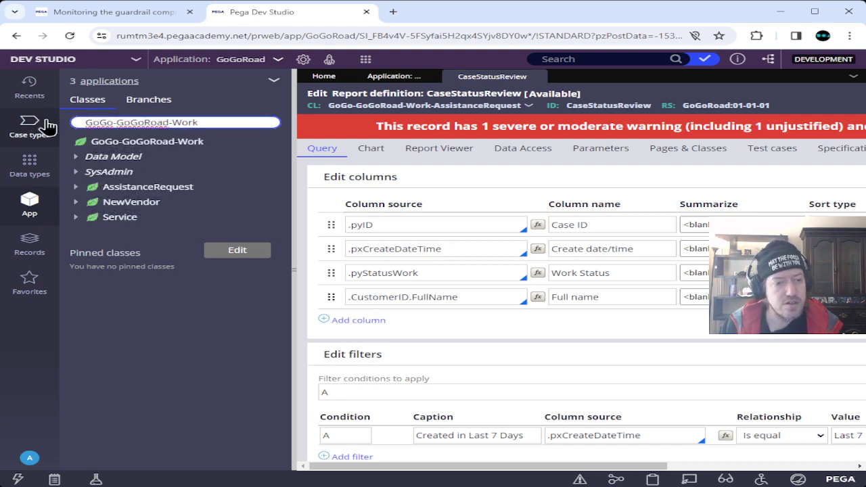
Following the challenge instructions, expand the AssistanceRequest class with its Data Model and Property nodes.
{"action": "left_click", "coordinate": [77, 188]}
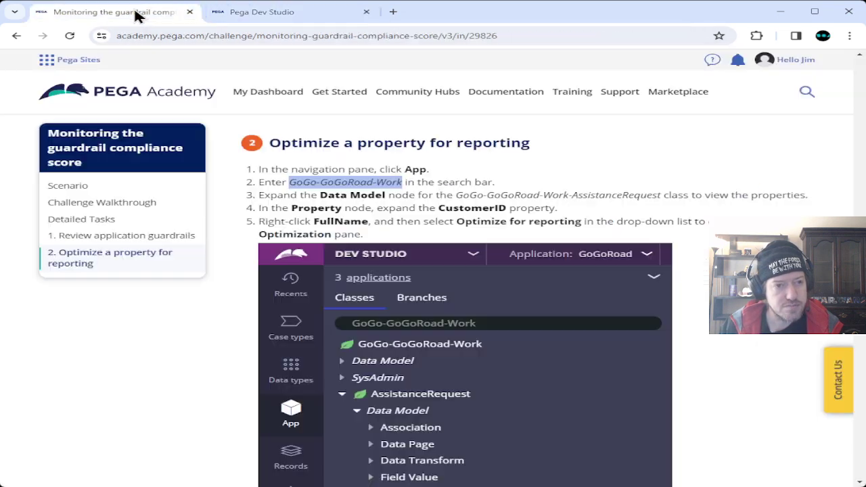
{"action": "left_click", "coordinate": [129, 12]}
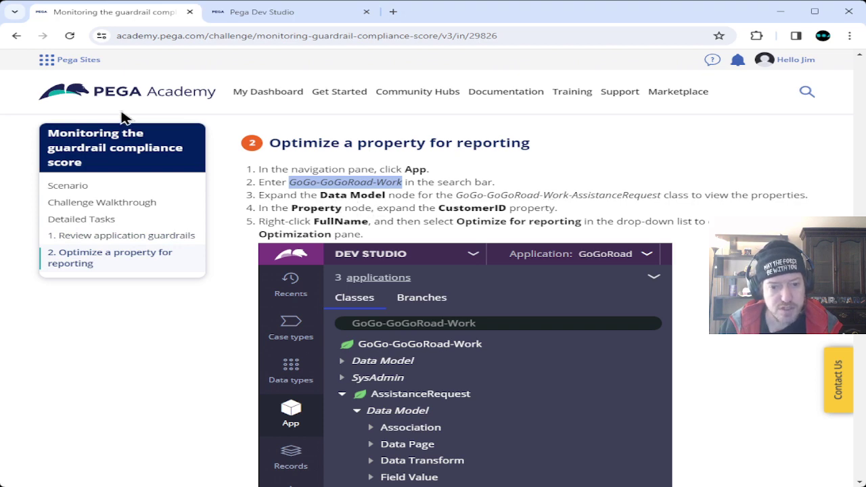
{"action": "left_click", "coordinate": [269, 16]}
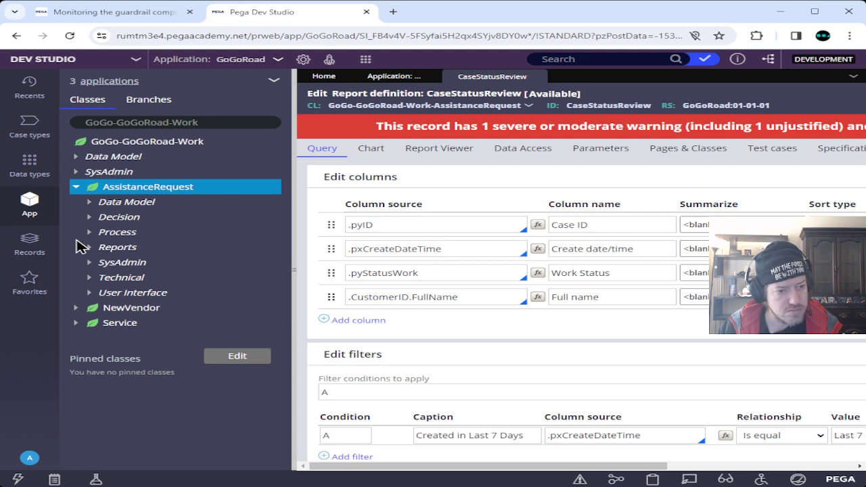
{"action": "left_click", "coordinate": [155, 12]}
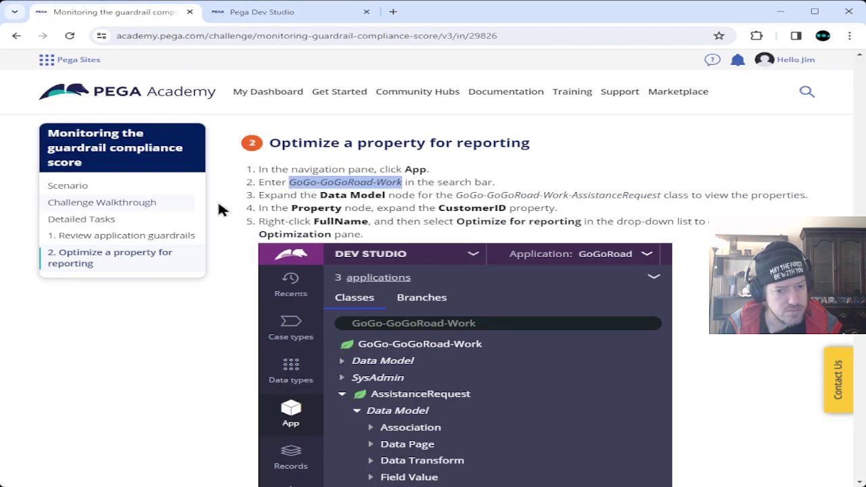
{"action": "scroll", "coordinate": [232, 207], "scroll_direction": "down", "scroll_amount": 2}
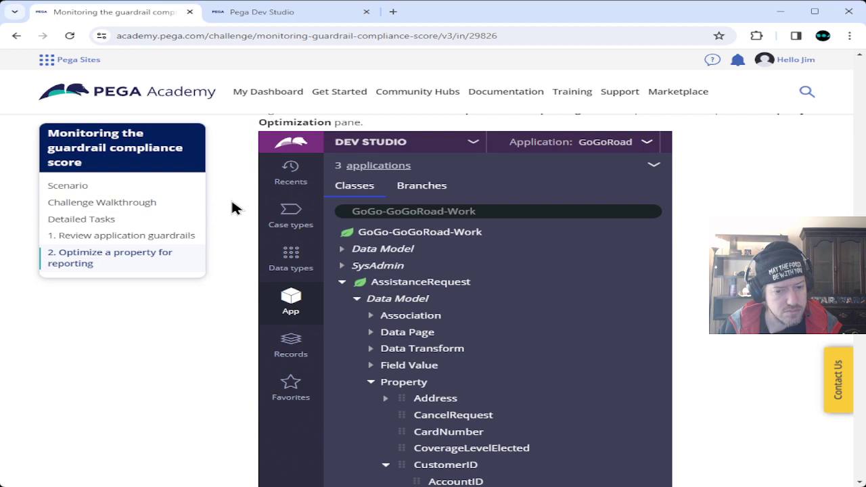
{"action": "scroll", "coordinate": [232, 207], "scroll_direction": "up", "scroll_amount": 1}
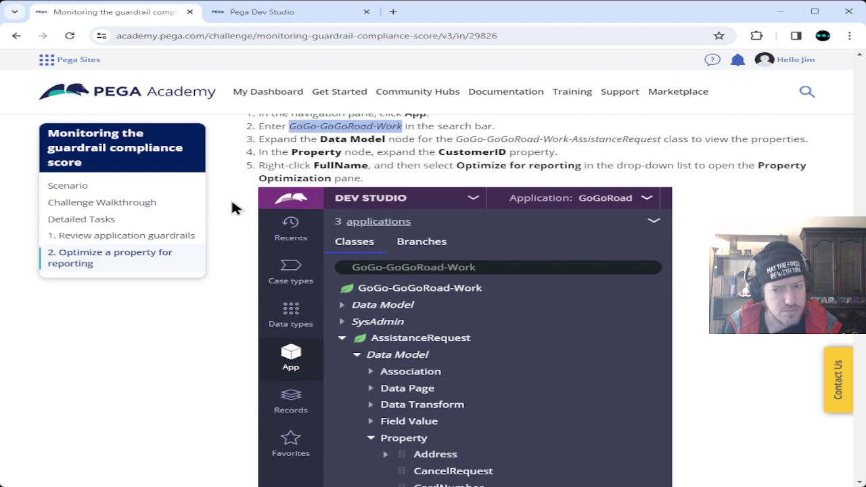
{"action": "left_click_drag", "start_coordinate": [259, 139], "coordinate": [417, 137]}
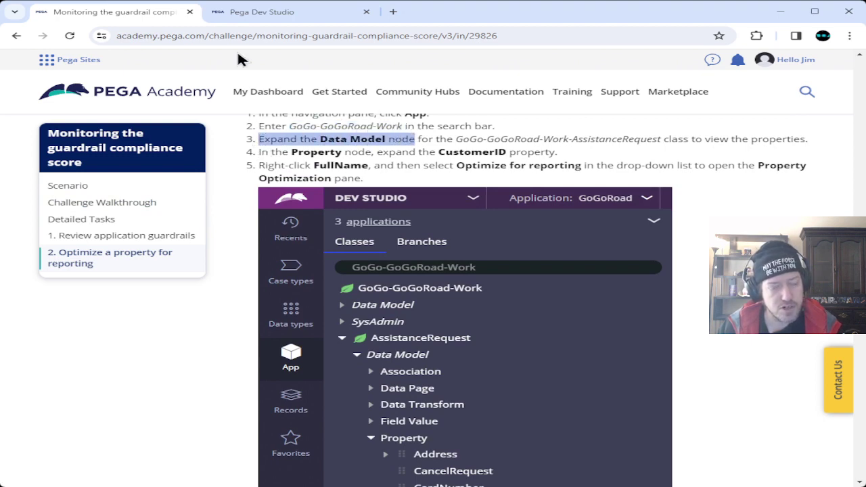
{"action": "left_click", "coordinate": [241, 13]}
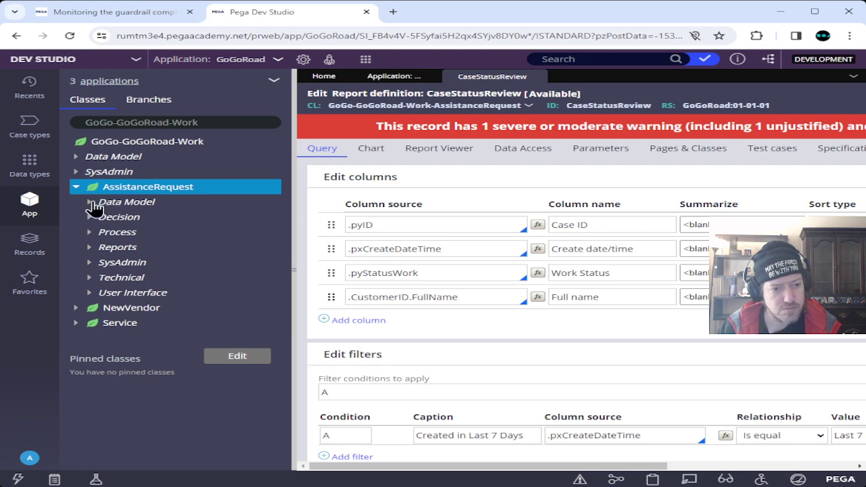
{"action": "left_click", "coordinate": [92, 202]}
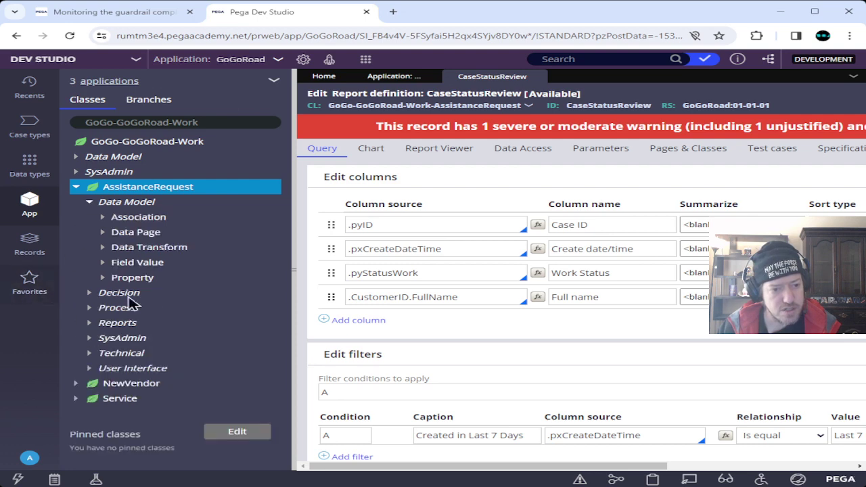
{"action": "left_click", "coordinate": [102, 279]}
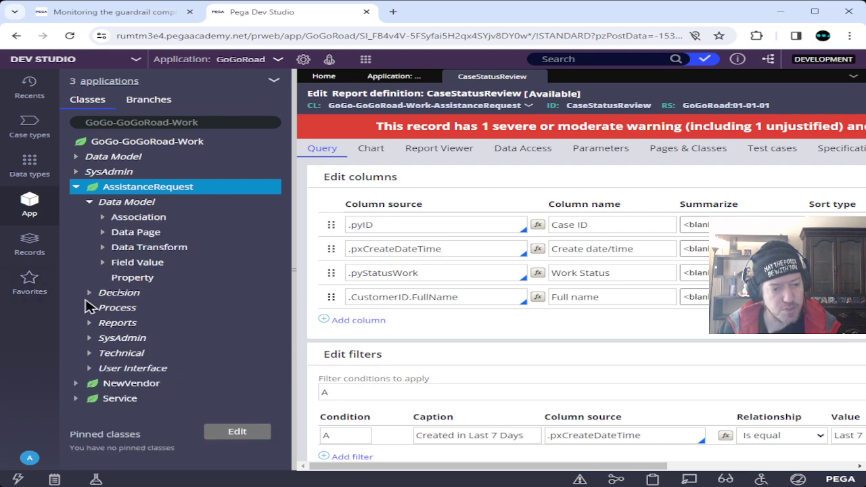
Recheck the challenge instructions, then expand the CustomerID property and start Optimize for reporting on its FullName property.
{"action": "left_click", "coordinate": [139, 13]}
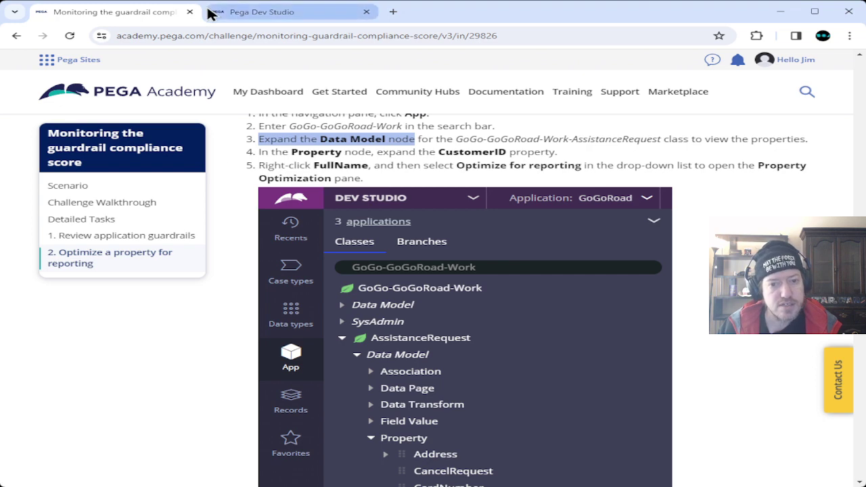
{"action": "left_click", "coordinate": [304, 21]}
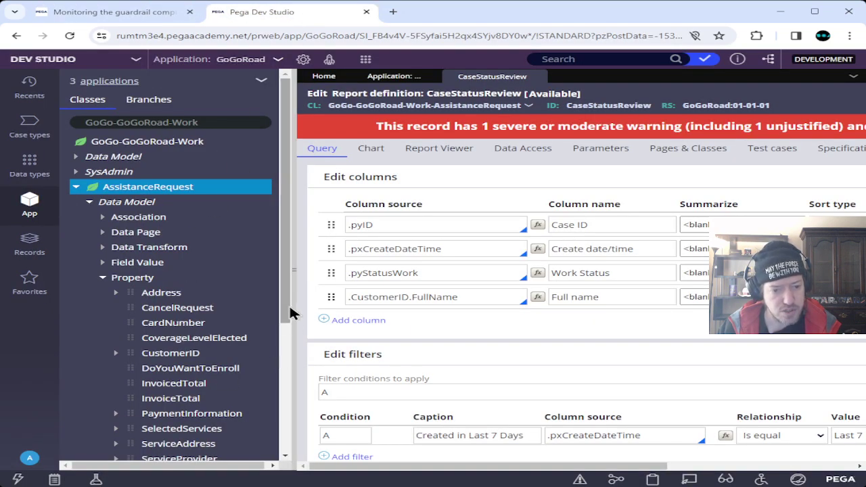
{"action": "left_click_drag", "start_coordinate": [290, 313], "coordinate": [290, 363]}
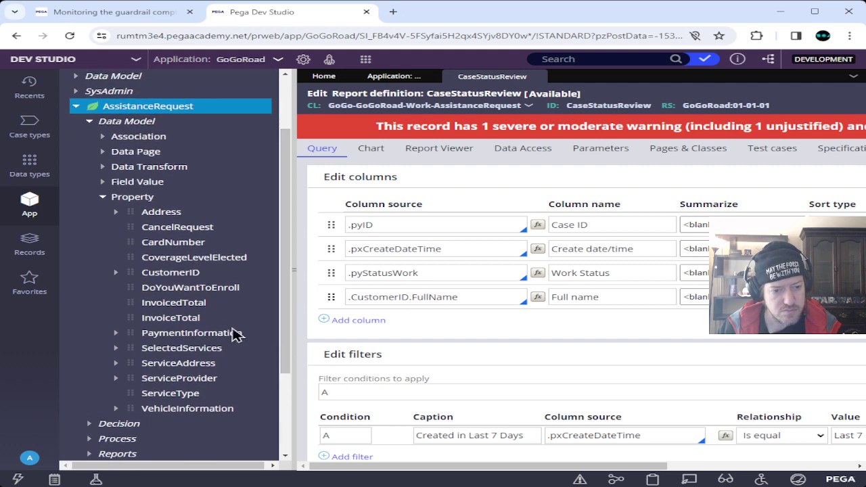
{"action": "left_click", "coordinate": [115, 273]}
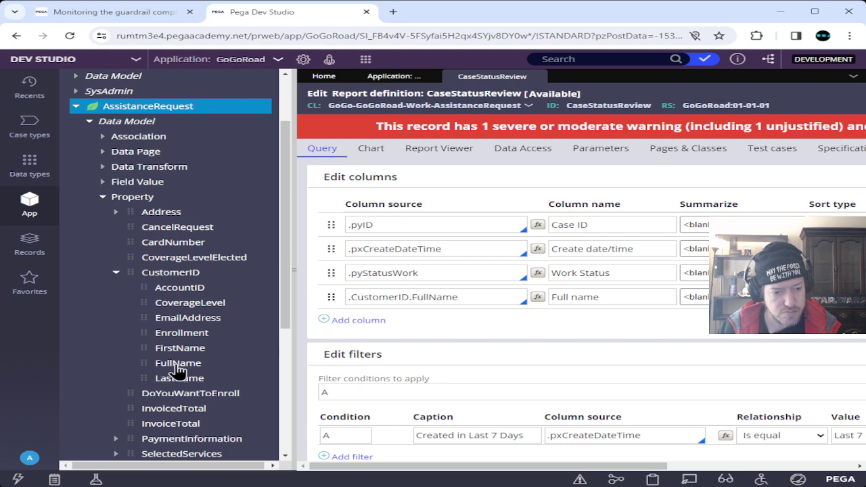
{"action": "left_click", "coordinate": [177, 365]}
{"action": "right_click", "coordinate": [177, 366]}
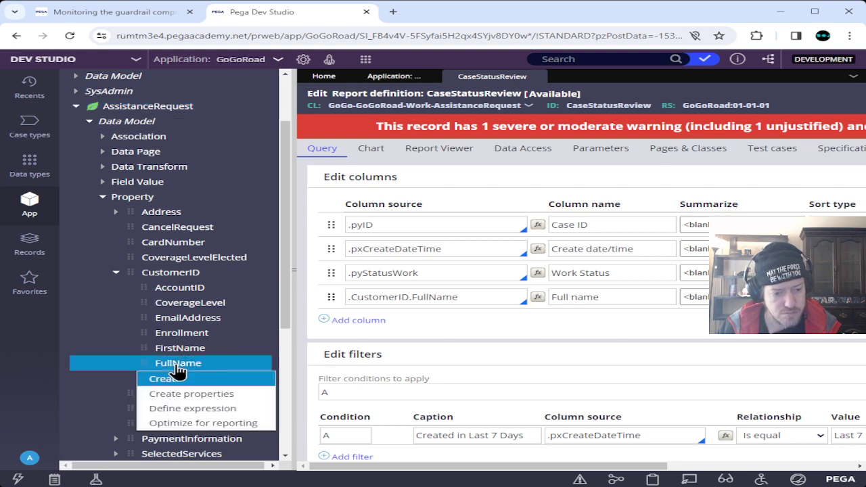
{"action": "left_click", "coordinate": [198, 423]}
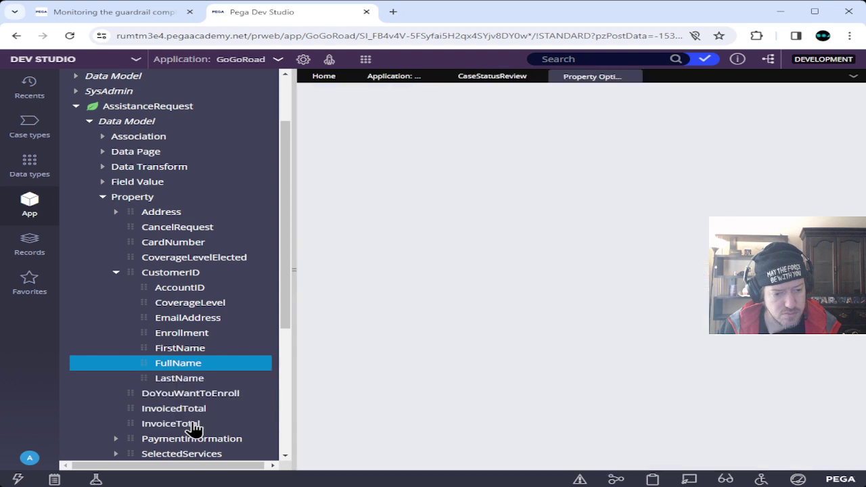
Read the challenge's Property Optimization instructions, complete all wizard stages for CustomerID.FullName in the GoGo-GoGoRoad-Work-AssistanceRequest class, and return to the instructions.
{"action": "left_click", "coordinate": [147, 14]}
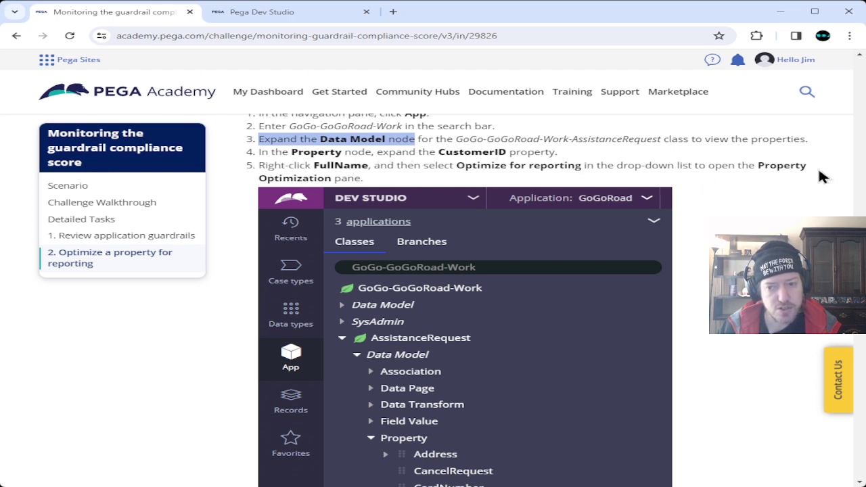
{"action": "scroll", "coordinate": [228, 163], "scroll_direction": "down", "scroll_amount": 3}
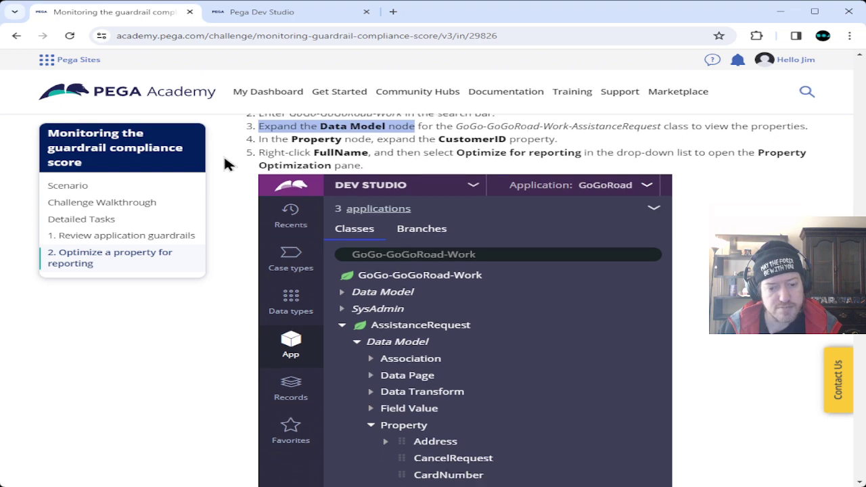
{"action": "scroll", "coordinate": [229, 162], "scroll_direction": "down", "scroll_amount": 6}
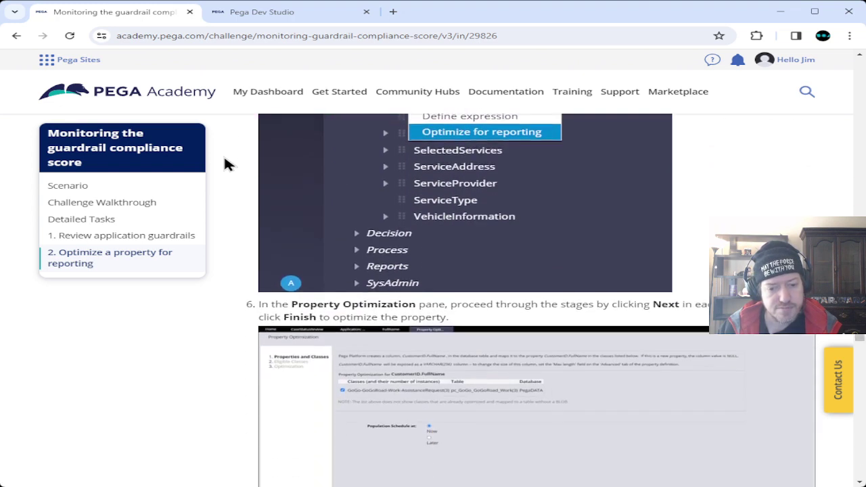
{"action": "scroll", "coordinate": [229, 163], "scroll_direction": "down", "scroll_amount": 1}
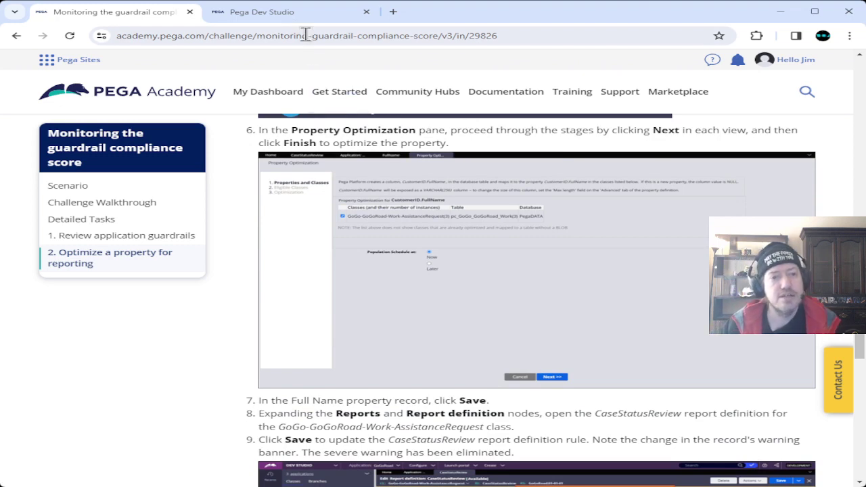
{"action": "left_click", "coordinate": [301, 14]}
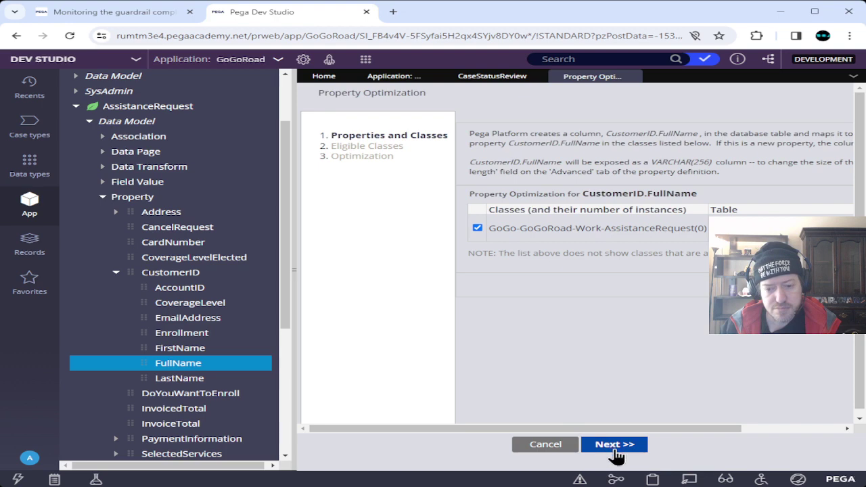
{"action": "left_click", "coordinate": [614, 447]}
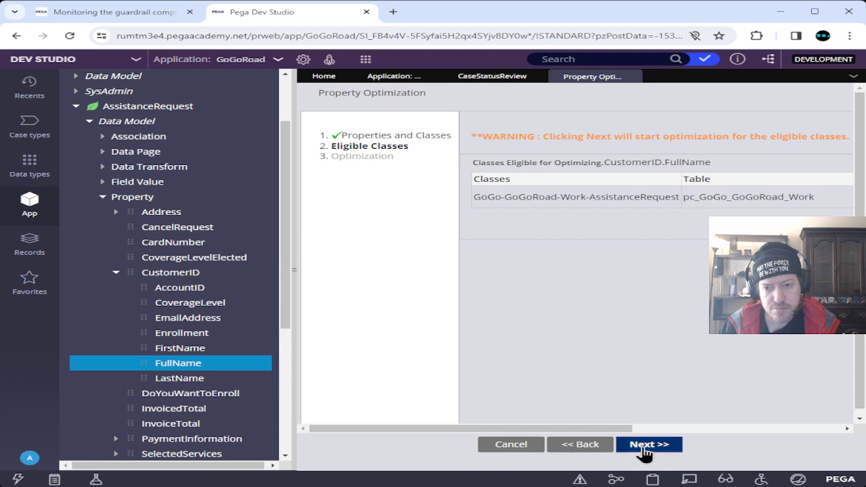
{"action": "left_click", "coordinate": [644, 449]}
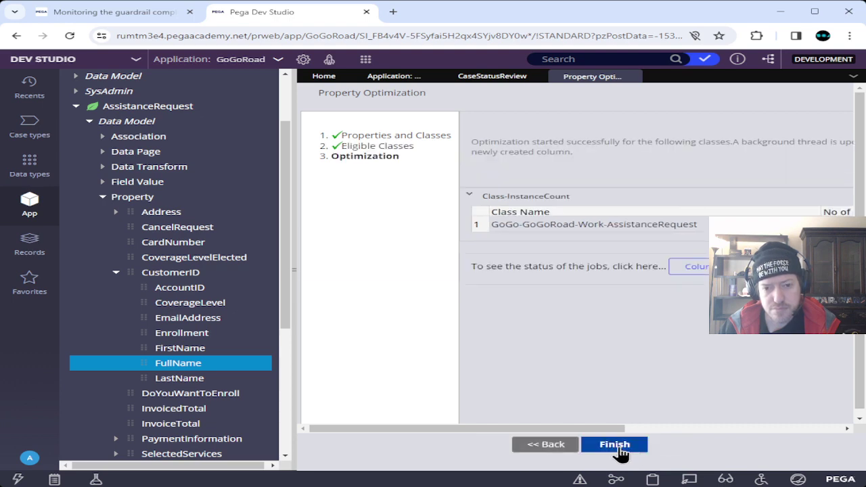
{"action": "left_click", "coordinate": [614, 446]}
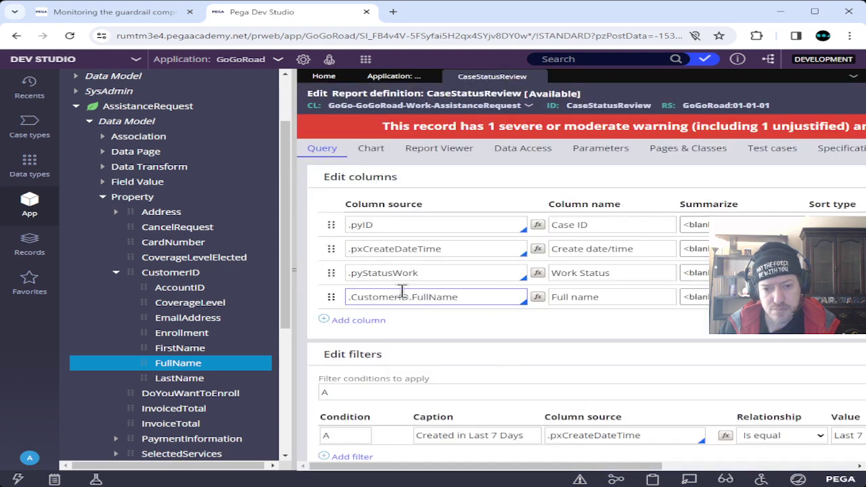
{"action": "left_click", "coordinate": [128, 13]}
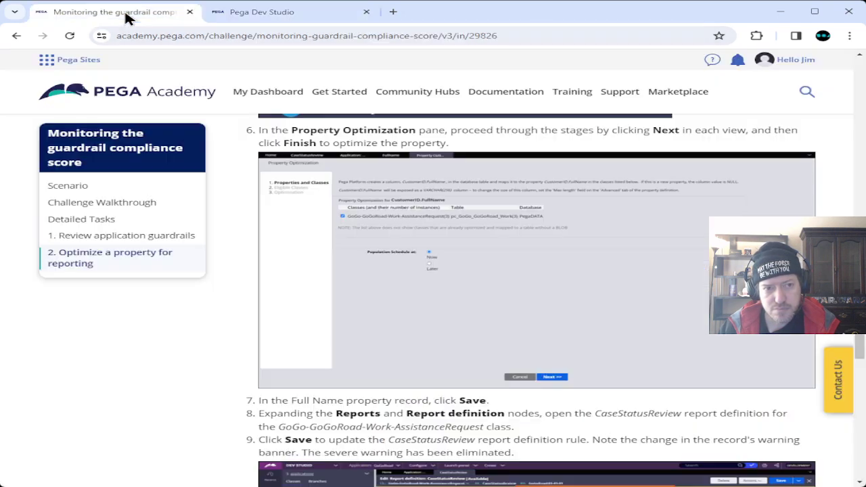
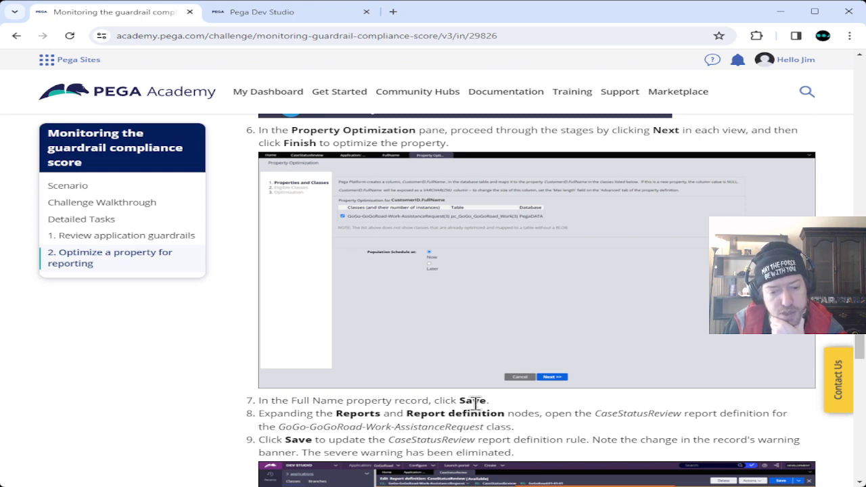
Review the open CaseStatusReview report definition and reread the challenge's instructions for optimizing CustomerID.FullName and saving the Full Name property record.
{"action": "left_click", "coordinate": [271, 15]}
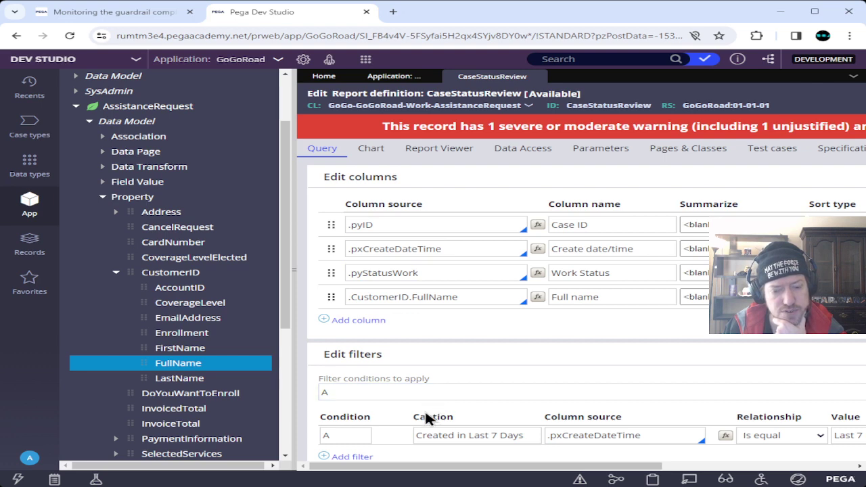
{"action": "left_click_drag", "start_coordinate": [480, 468], "coordinate": [404, 454]}
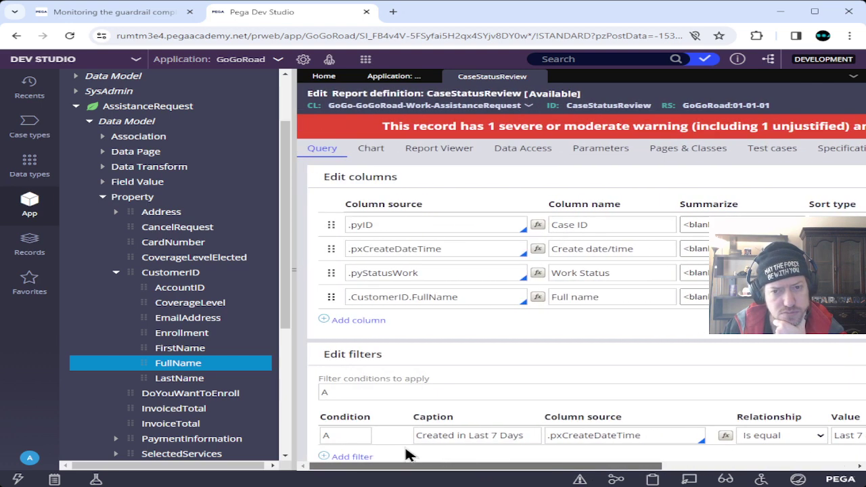
{"action": "left_click", "coordinate": [105, 17]}
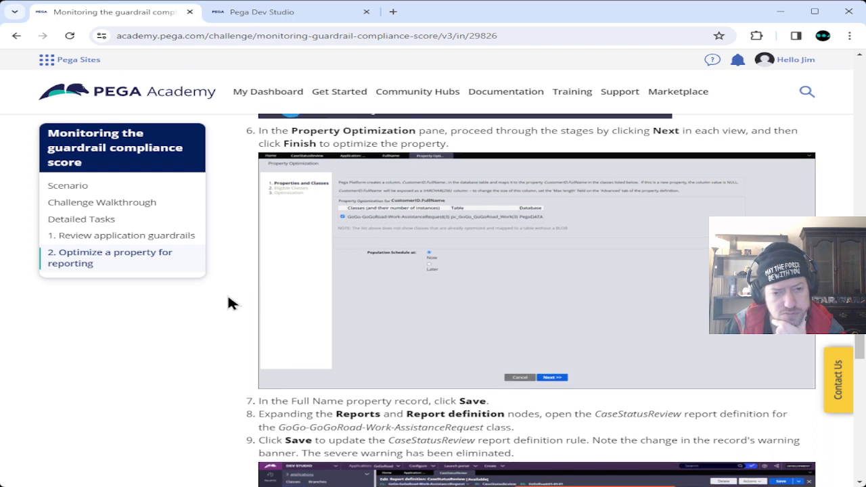
{"action": "scroll", "coordinate": [228, 299], "scroll_direction": "up", "scroll_amount": 3}
{"action": "scroll", "coordinate": [228, 302], "scroll_direction": "up", "scroll_amount": 4}
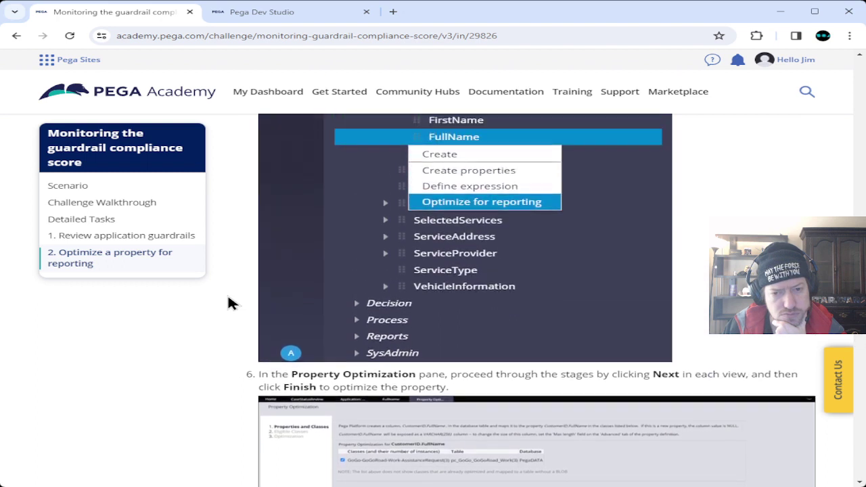
{"action": "scroll", "coordinate": [228, 302], "scroll_direction": "up", "scroll_amount": 3}
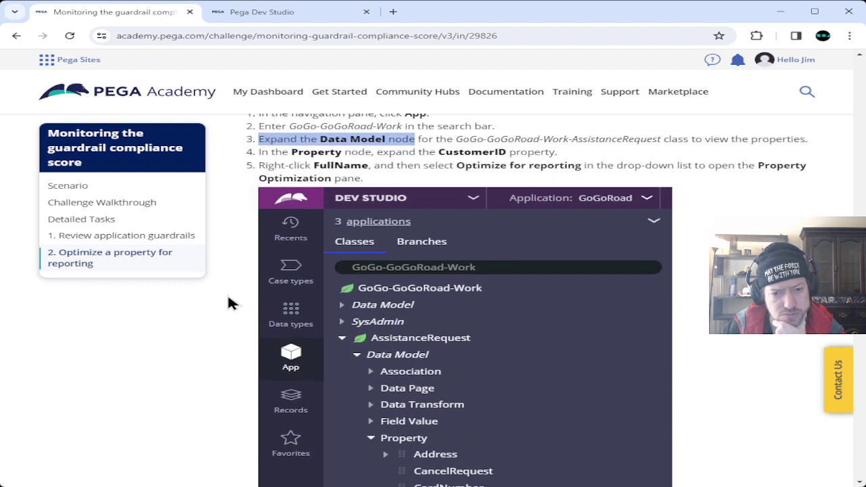
{"action": "scroll", "coordinate": [228, 302], "scroll_direction": "up", "scroll_amount": 1}
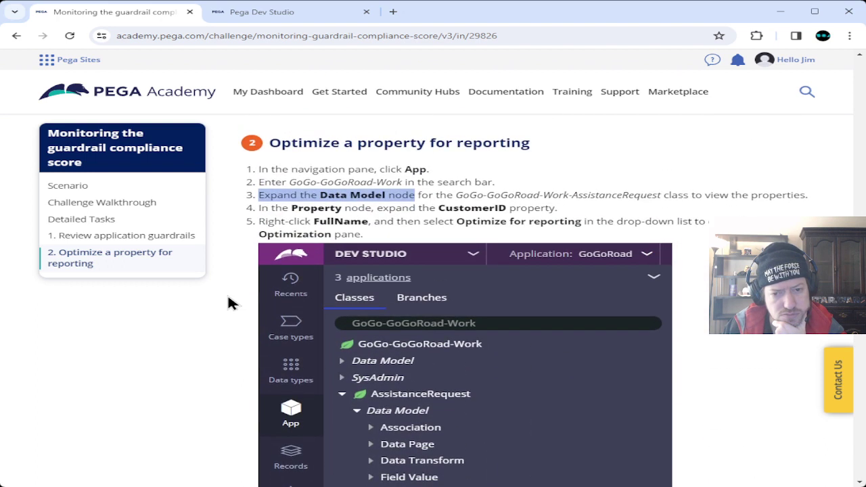
{"action": "scroll", "coordinate": [228, 302], "scroll_direction": "down", "scroll_amount": 5}
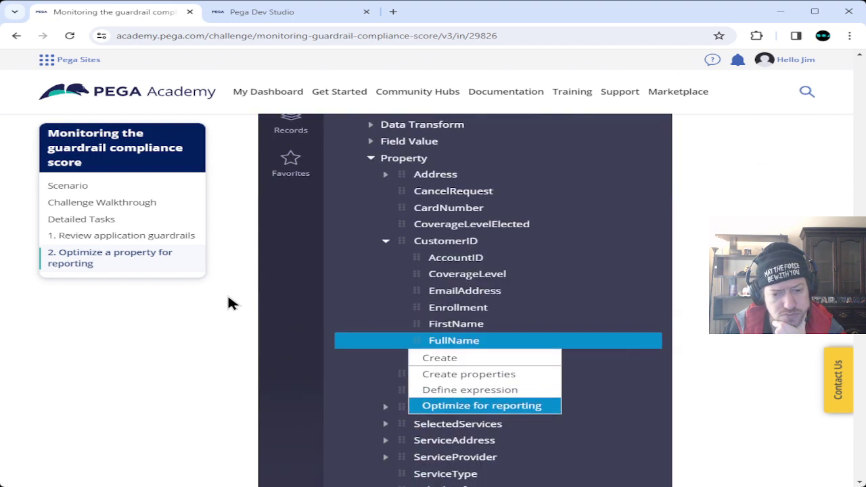
{"action": "scroll", "coordinate": [228, 303], "scroll_direction": "down", "scroll_amount": 5}
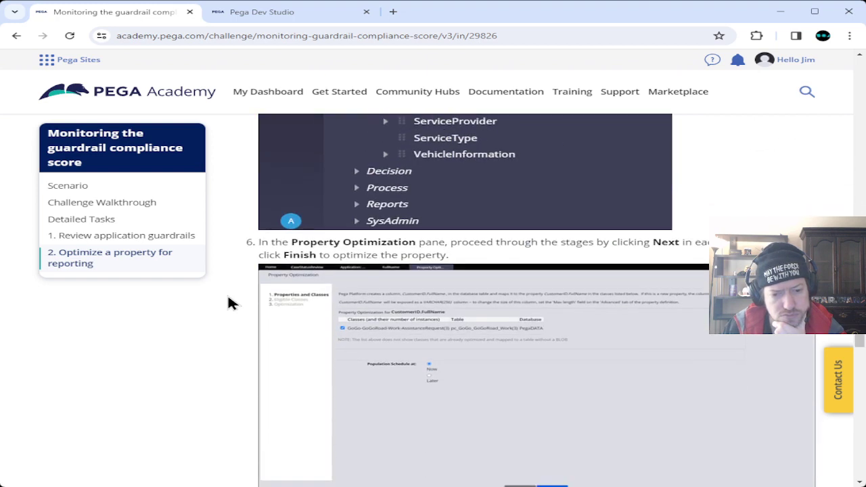
{"action": "scroll", "coordinate": [228, 303], "scroll_direction": "down", "scroll_amount": 4}
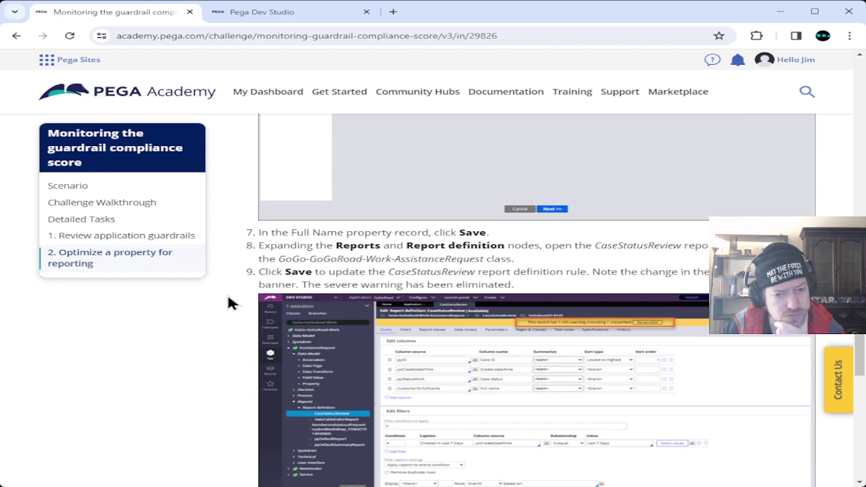
{"action": "scroll", "coordinate": [228, 303], "scroll_direction": "up", "scroll_amount": 3}
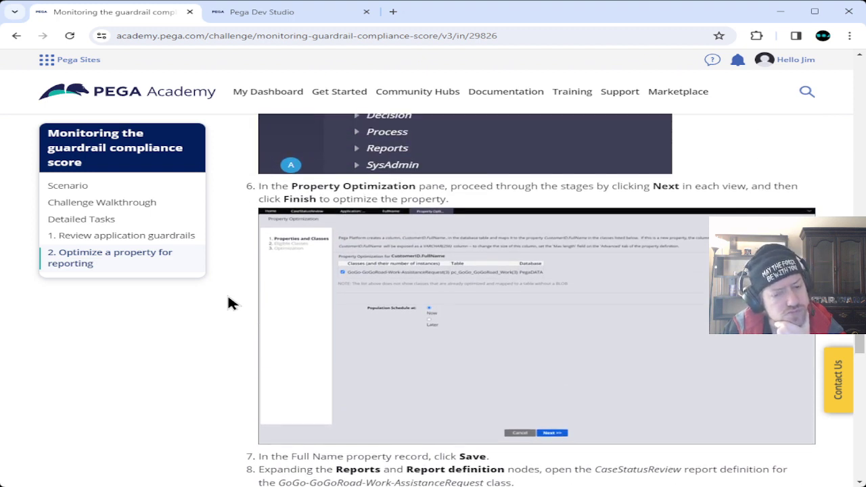
{"action": "scroll", "coordinate": [228, 303], "scroll_direction": "up", "scroll_amount": 4}
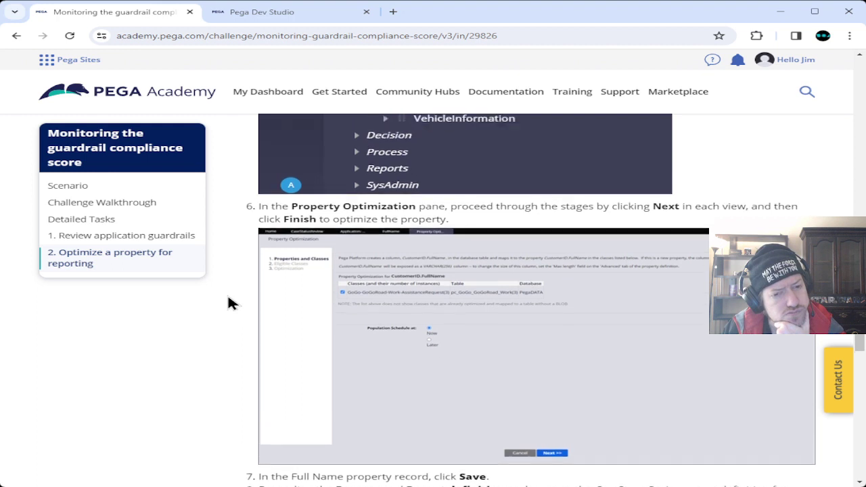
{"action": "scroll", "coordinate": [228, 302], "scroll_direction": "up", "scroll_amount": 6}
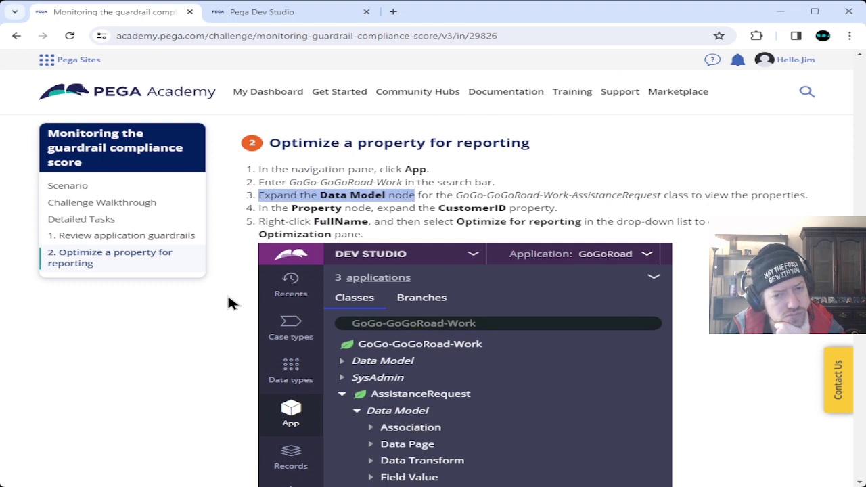
{"action": "scroll", "coordinate": [229, 303], "scroll_direction": "down", "scroll_amount": 8}
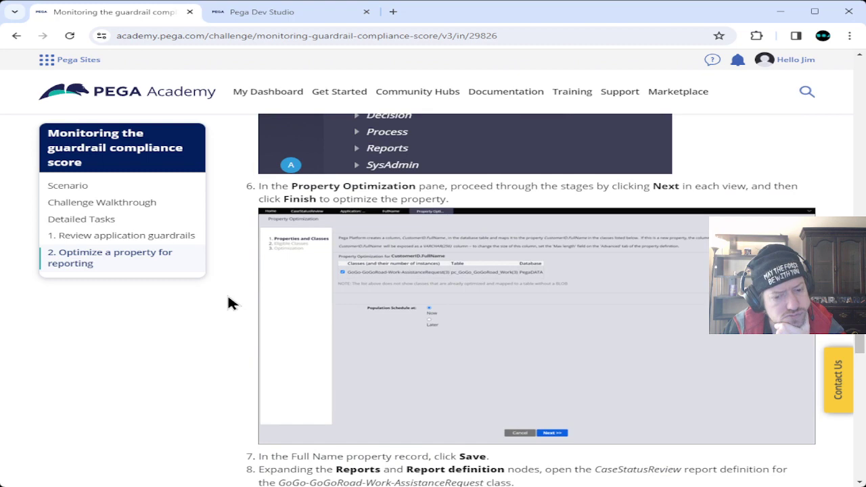
In Dev Studio, open the FullName property record under CustomerID and save it.
{"action": "left_click", "coordinate": [280, 14]}
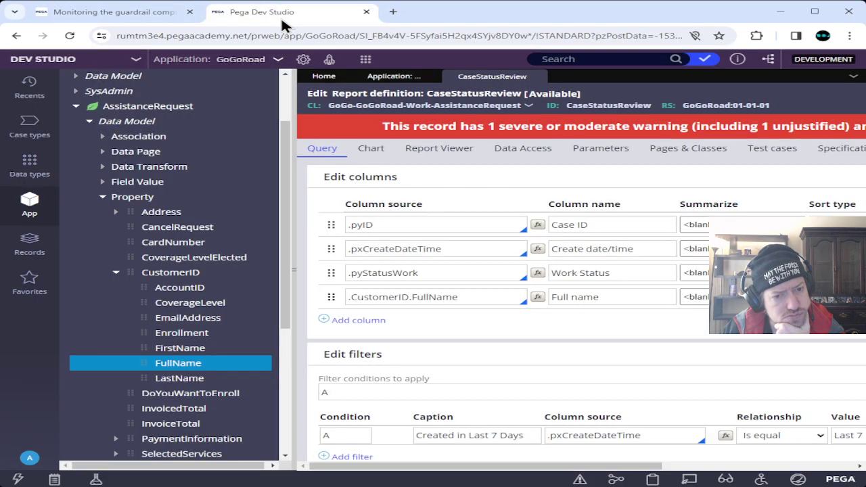
{"action": "left_click", "coordinate": [189, 367]}
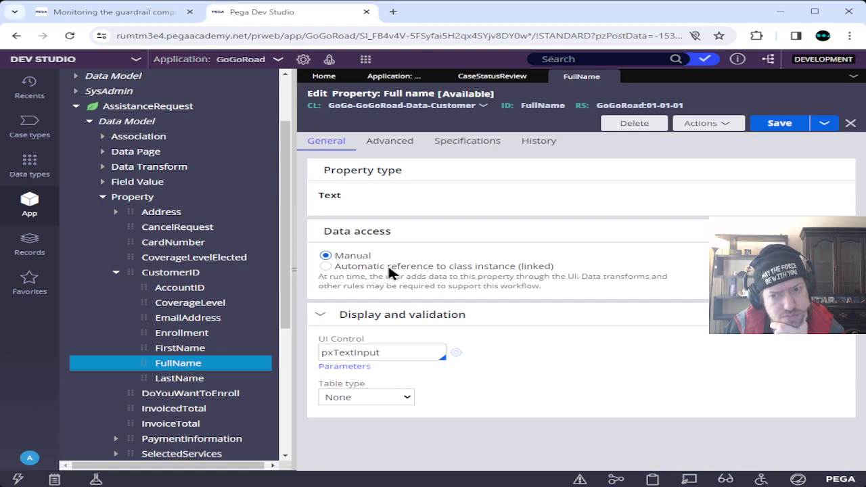
{"action": "left_click", "coordinate": [771, 127]}
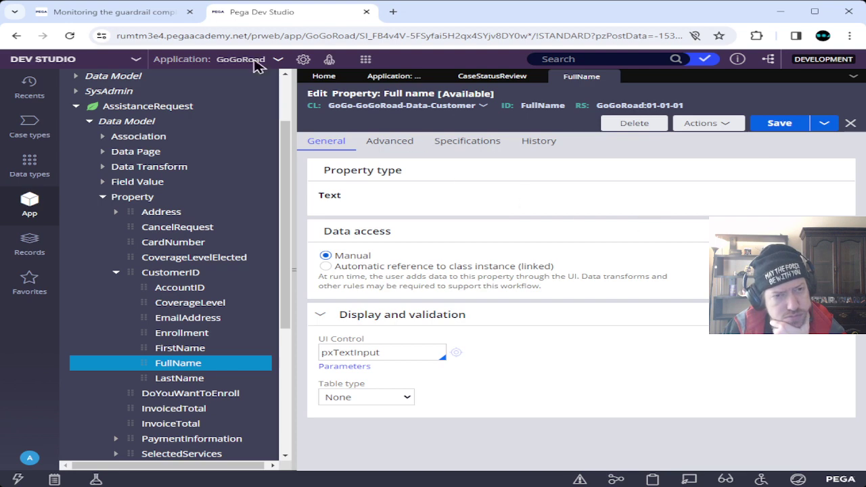
Following the challenge's next instructions, collapse the Property node, expand AssistanceRequest's Reports and Report definition nodes, and open the CaseStatusReview report definition.
{"action": "left_click", "coordinate": [138, 12]}
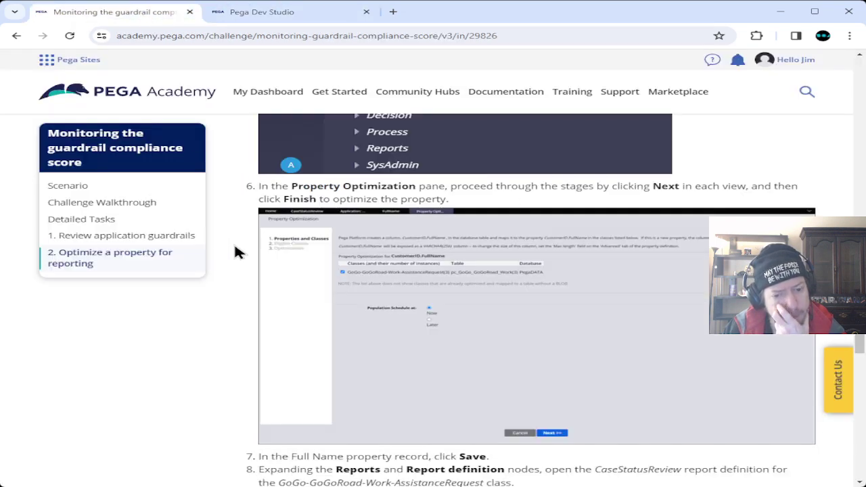
{"action": "scroll", "coordinate": [236, 245], "scroll_direction": "down", "scroll_amount": 3}
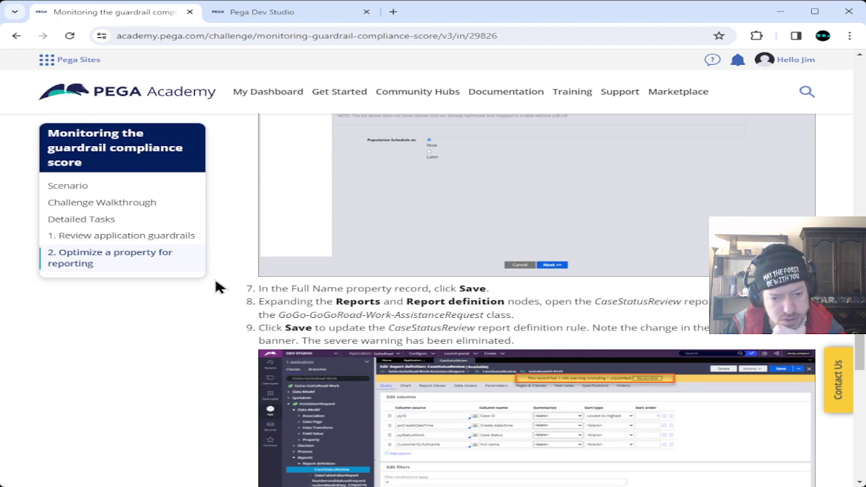
{"action": "scroll", "coordinate": [243, 257], "scroll_direction": "down", "scroll_amount": 1}
{"action": "scroll", "coordinate": [243, 256], "scroll_direction": "down", "scroll_amount": 2}
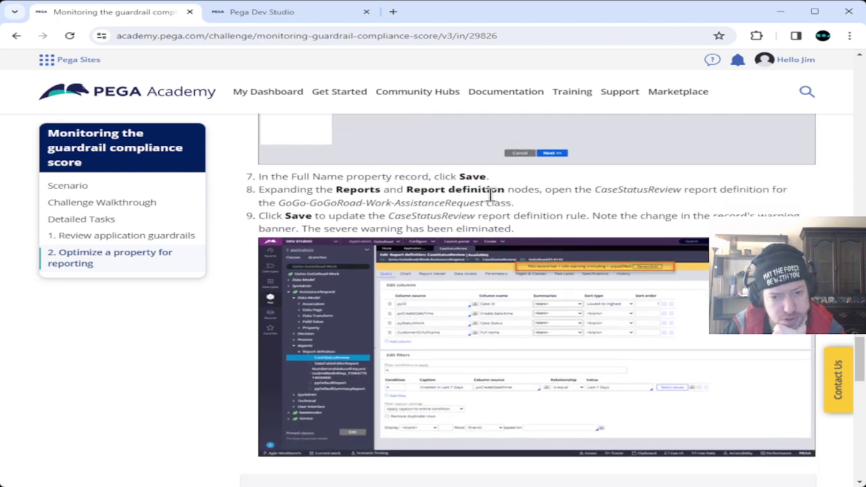
{"action": "left_click", "coordinate": [265, 13]}
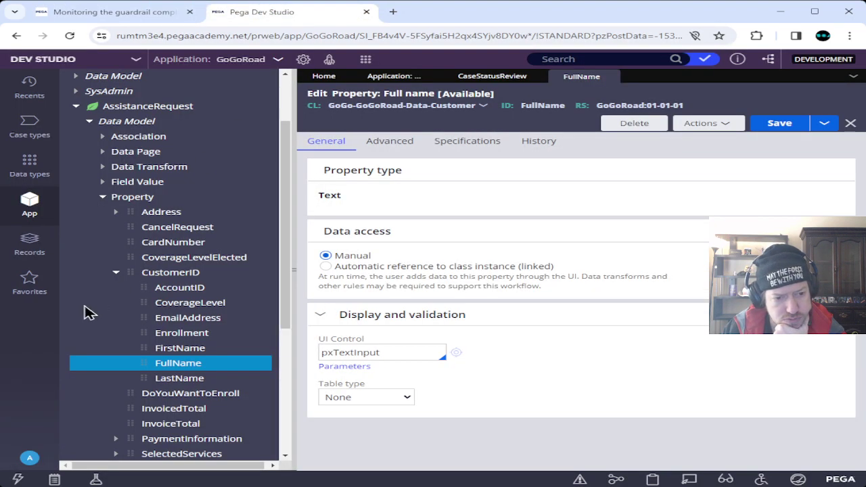
{"action": "left_click", "coordinate": [102, 199]}
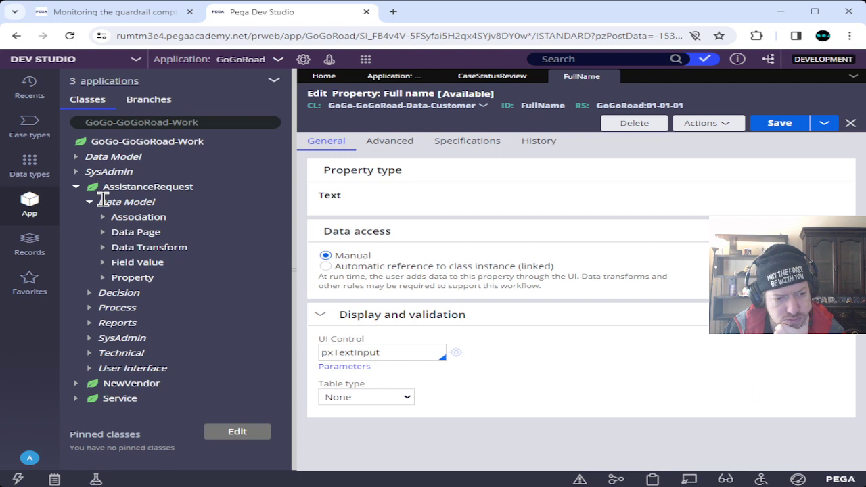
{"action": "left_click", "coordinate": [89, 323]}
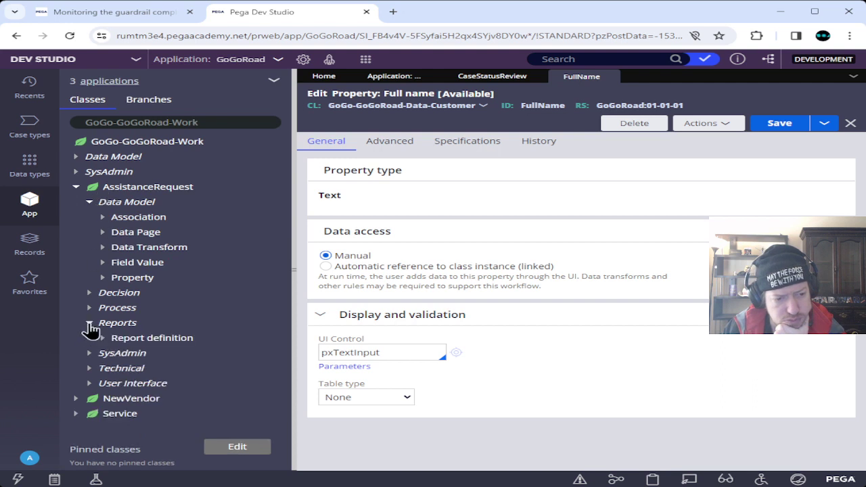
{"action": "left_click", "coordinate": [103, 338]}
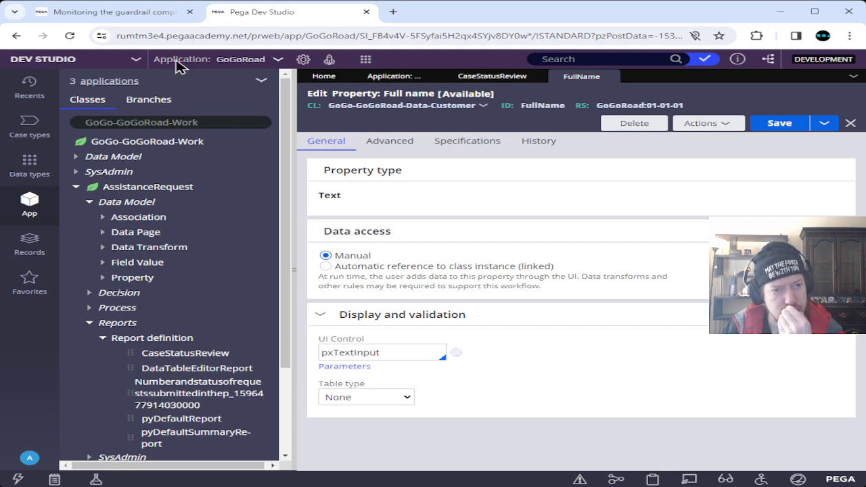
{"action": "left_click", "coordinate": [112, 11]}
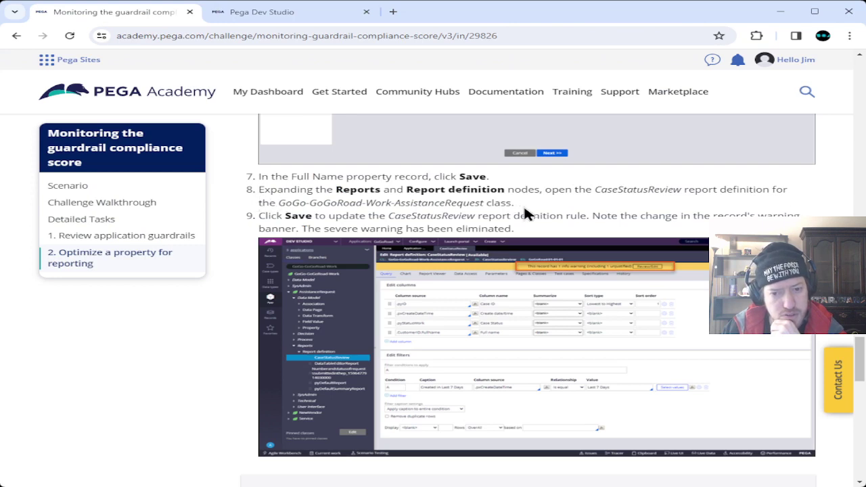
{"action": "left_click", "coordinate": [215, 15]}
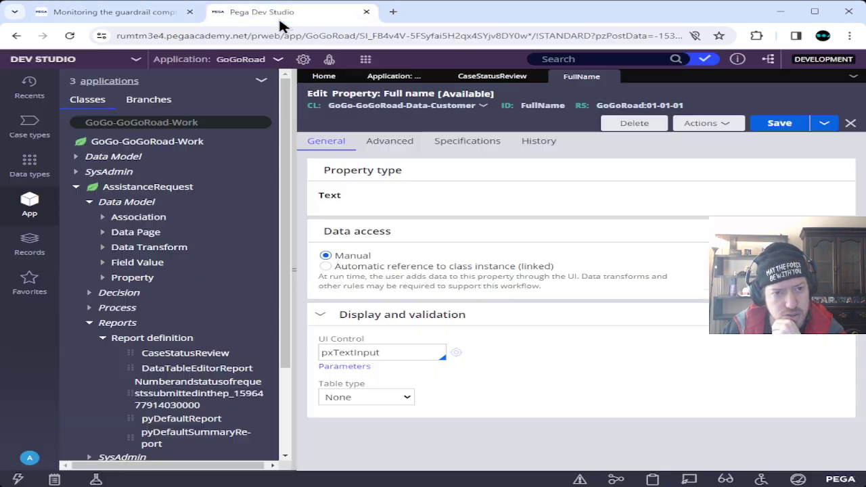
{"action": "left_click", "coordinate": [174, 355]}
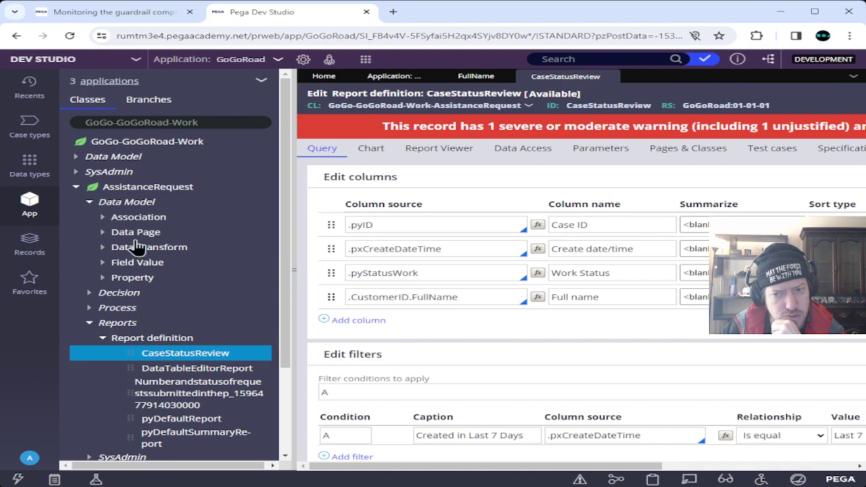
Check the challenge's final optimization instruction, then save the CaseStatusReview report definition and review its warning banner.
{"action": "left_click", "coordinate": [127, 13]}
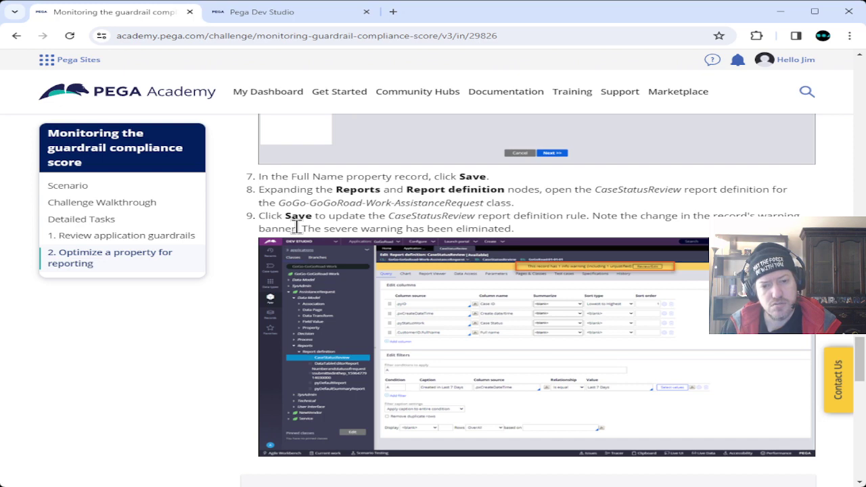
{"action": "left_click", "coordinate": [299, 14]}
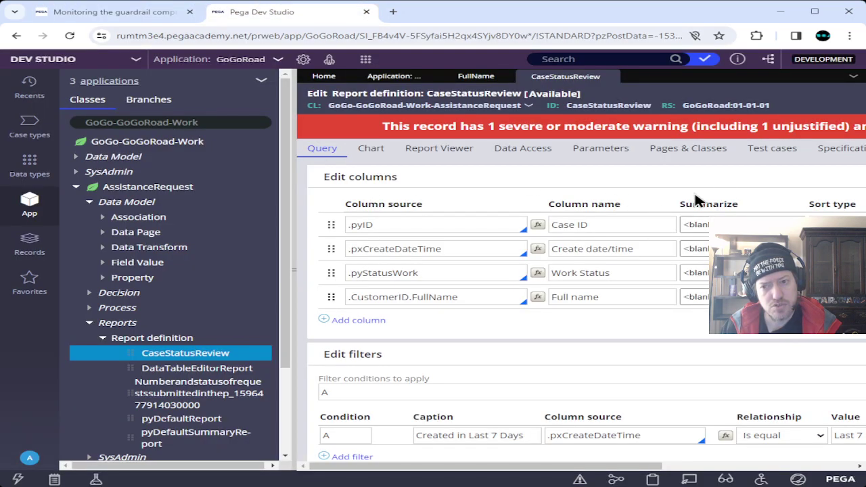
{"action": "left_click", "coordinate": [704, 467]}
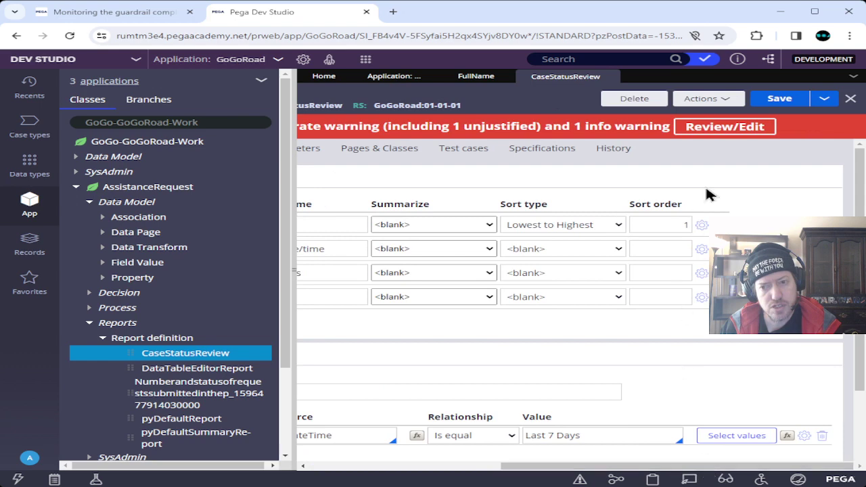
{"action": "left_click", "coordinate": [778, 98]}
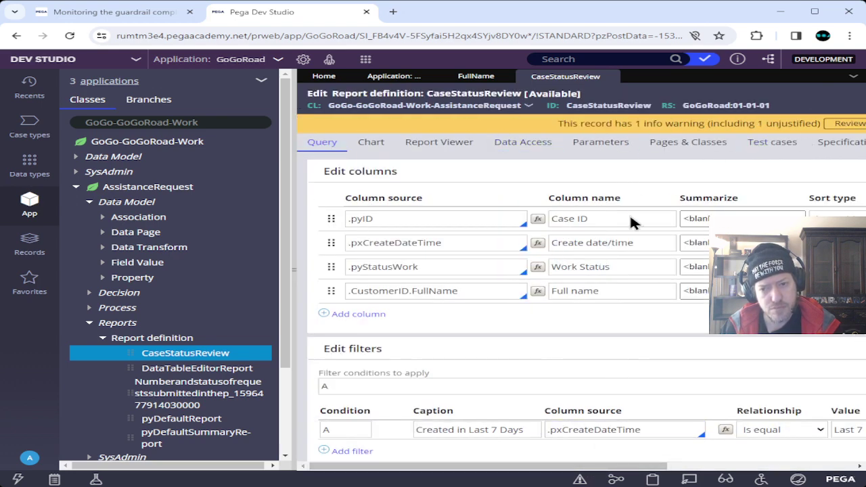
{"action": "left_click", "coordinate": [695, 466]}
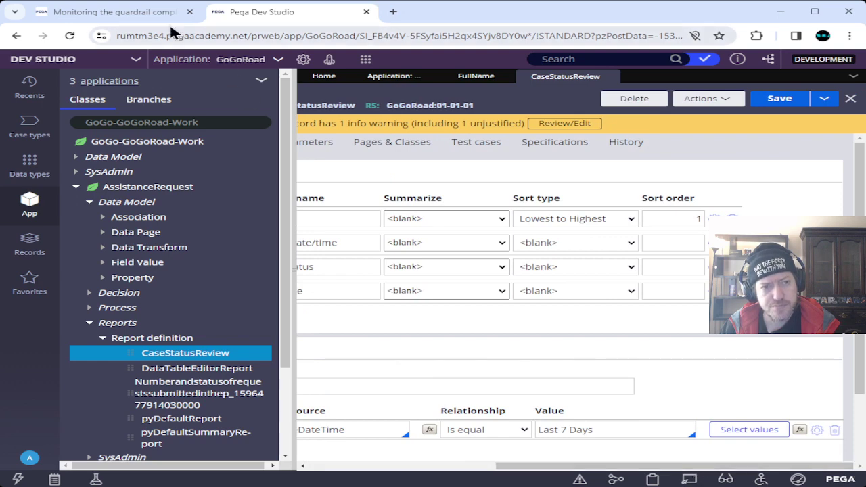
Return to the Pega Academy challenge page and read the closing tip and the Confirm your work instructions.
{"action": "left_click", "coordinate": [145, 12]}
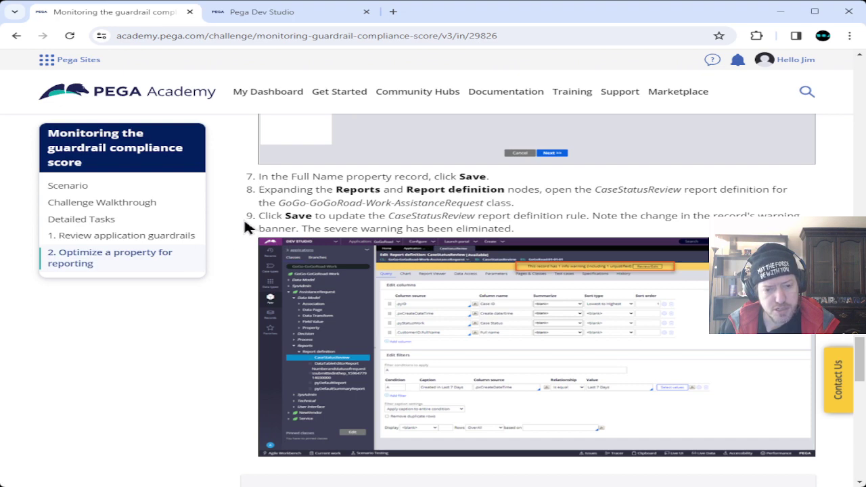
{"action": "scroll", "coordinate": [231, 233], "scroll_direction": "down", "scroll_amount": 4}
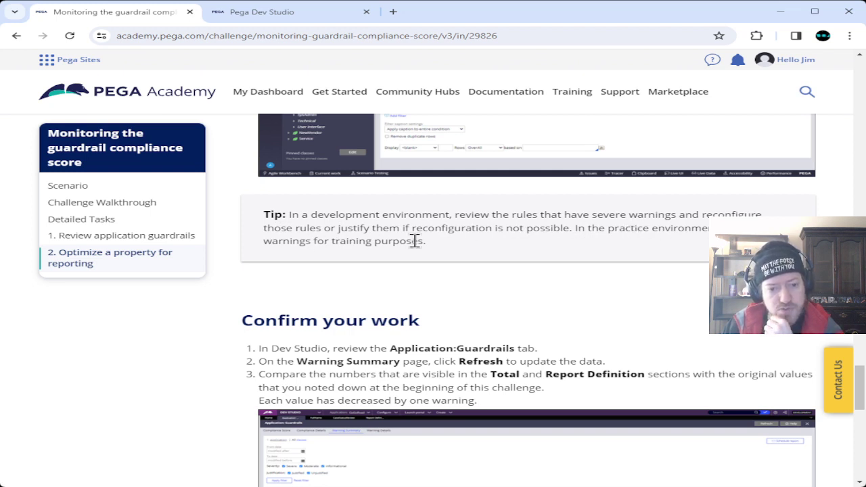
{"action": "scroll", "coordinate": [223, 235], "scroll_direction": "down", "scroll_amount": 3}
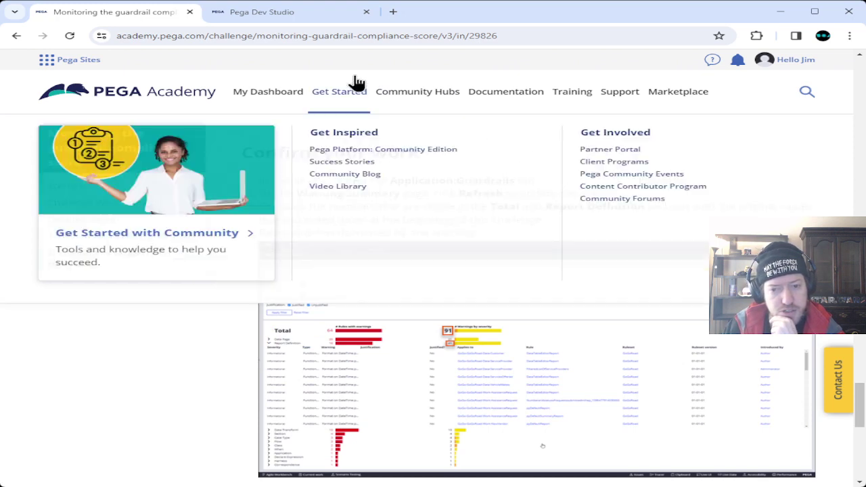
Switch to Dev Studio, refresh the Application: Guardrails data, and review the Warning Summary totals by rule type.
{"action": "left_click", "coordinate": [260, 16]}
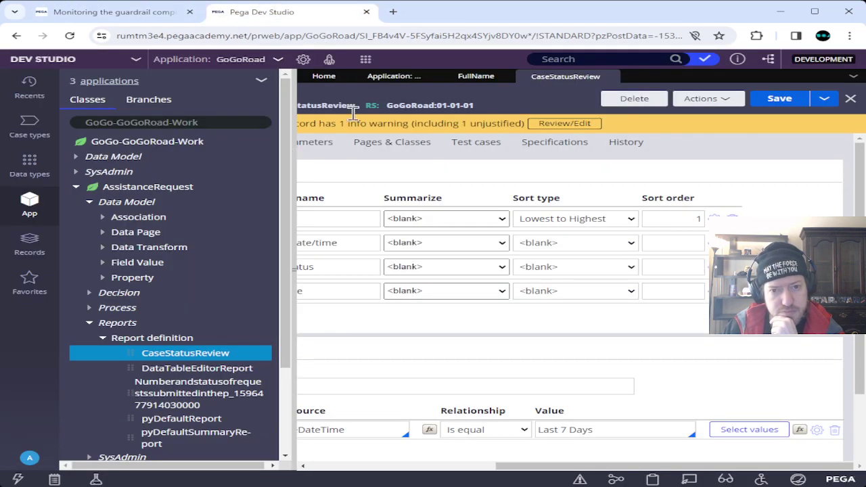
{"action": "left_click", "coordinate": [397, 77]}
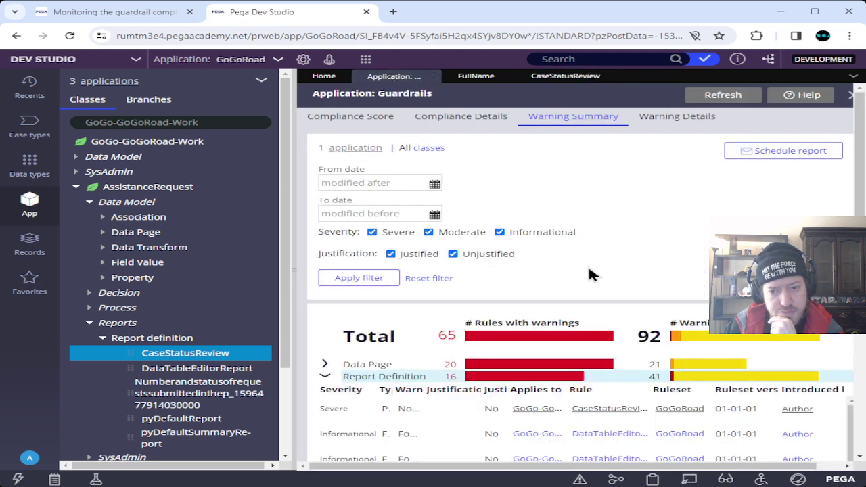
{"action": "left_click", "coordinate": [703, 96]}
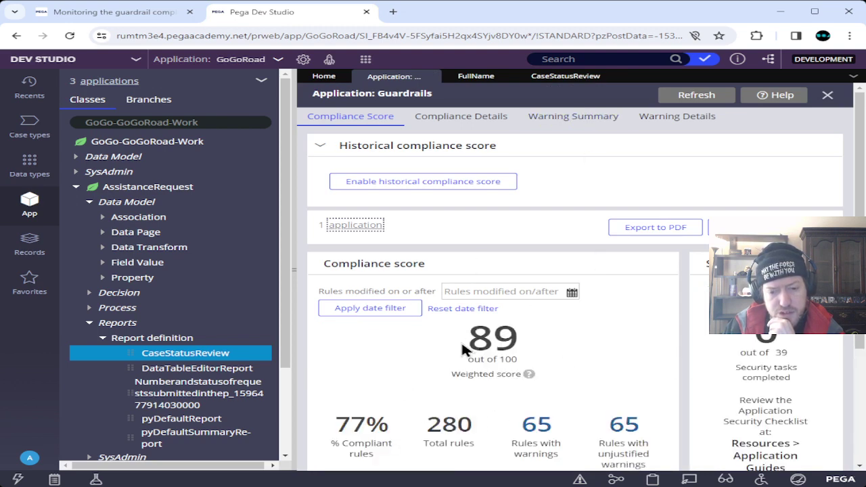
{"action": "mouse_move", "coordinate": [492, 379]}
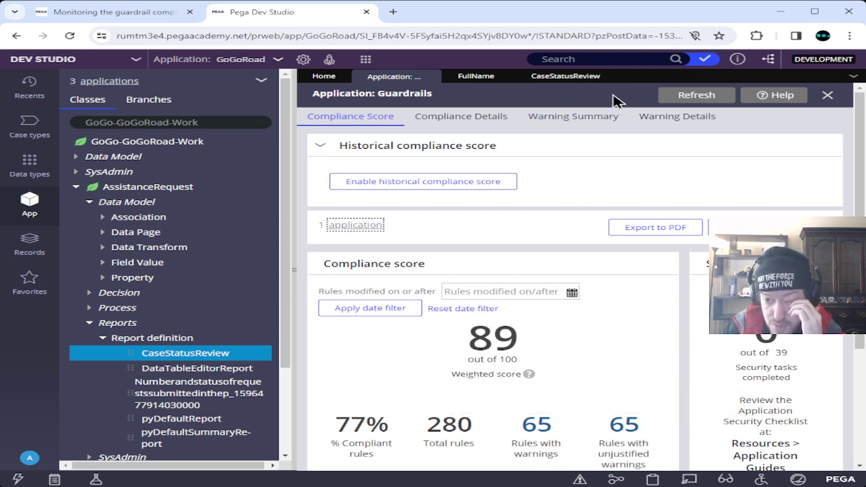
{"action": "left_click", "coordinate": [599, 117]}
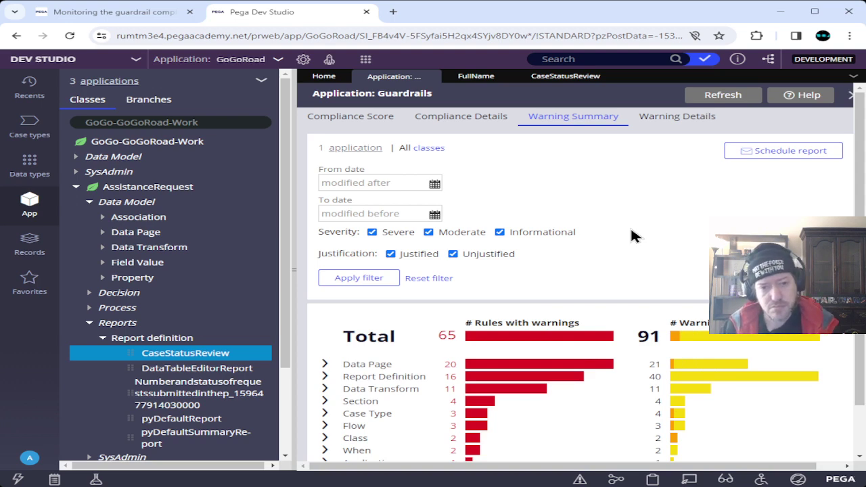
{"action": "scroll", "coordinate": [632, 234], "scroll_direction": "down", "scroll_amount": 1}
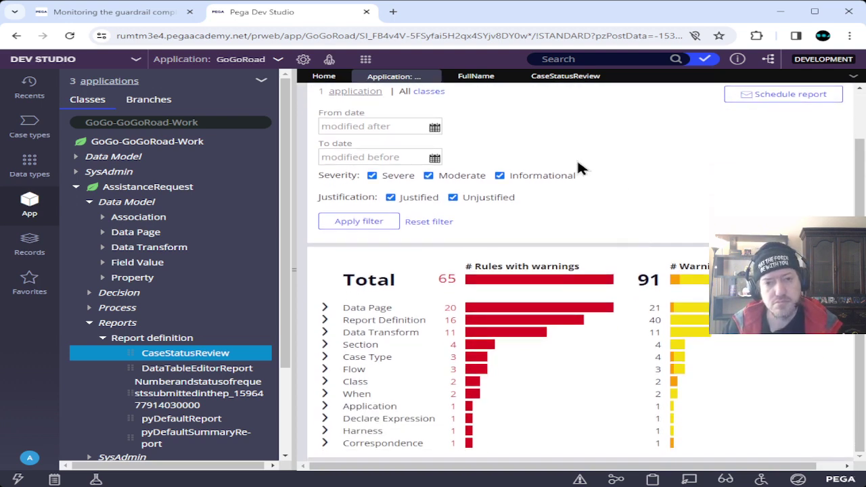
Compare the refreshed Total and Report Definition warnings with the original values in the challenge's Review application guardrails task.
{"action": "left_click", "coordinate": [97, 14]}
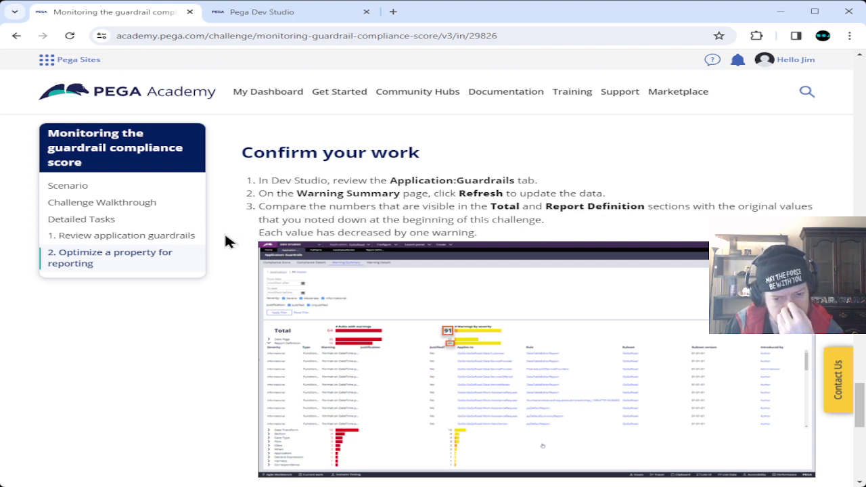
{"action": "scroll", "coordinate": [225, 242], "scroll_direction": "up", "scroll_amount": 10}
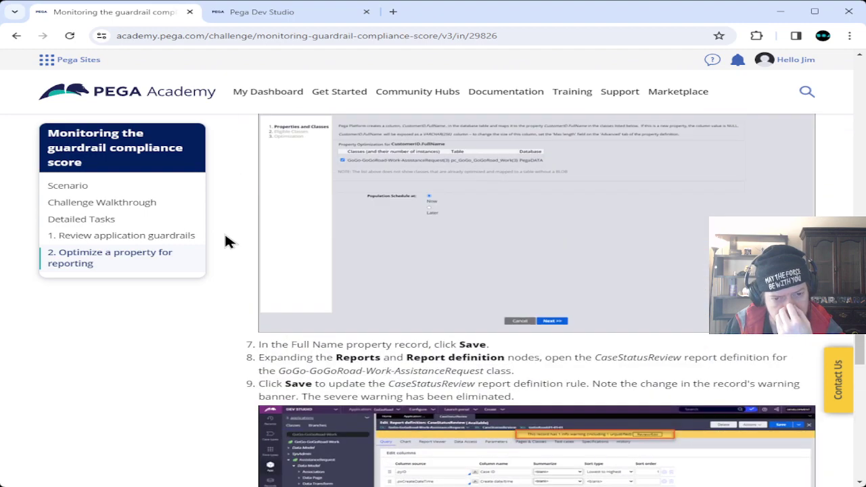
{"action": "scroll", "coordinate": [227, 241], "scroll_direction": "up", "scroll_amount": 15}
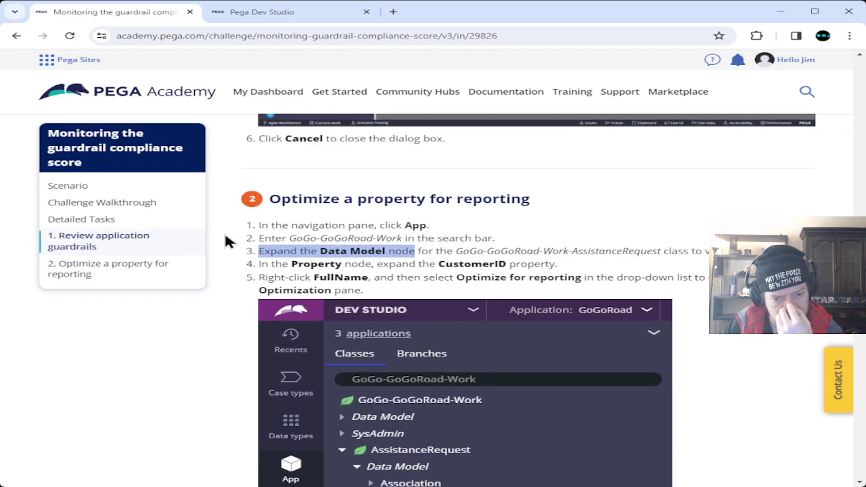
{"action": "scroll", "coordinate": [227, 242], "scroll_direction": "up", "scroll_amount": 5}
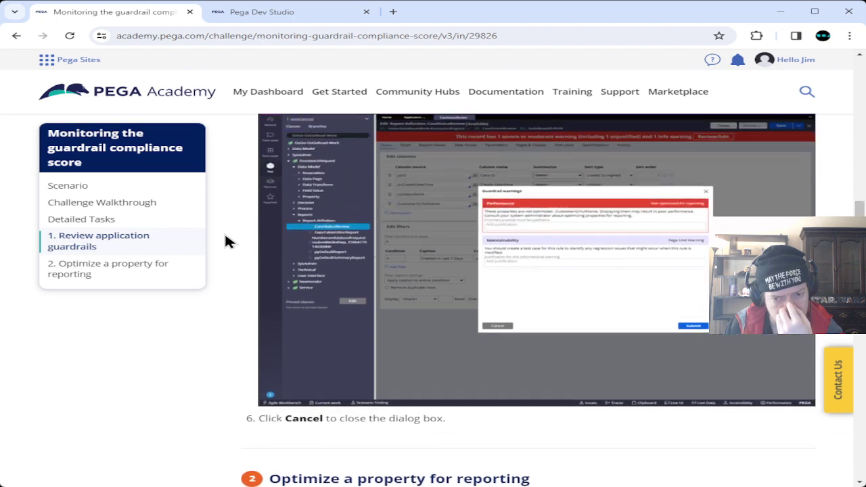
{"action": "scroll", "coordinate": [227, 242], "scroll_direction": "up", "scroll_amount": 3}
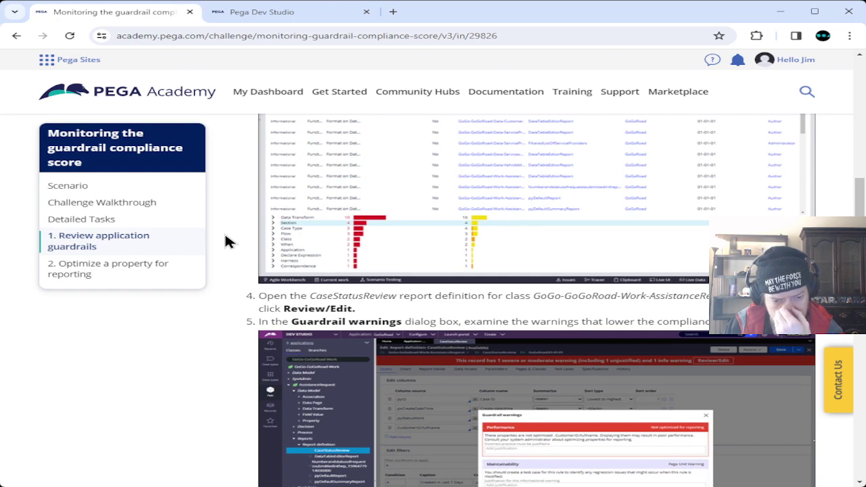
{"action": "scroll", "coordinate": [226, 242], "scroll_direction": "up", "scroll_amount": 3}
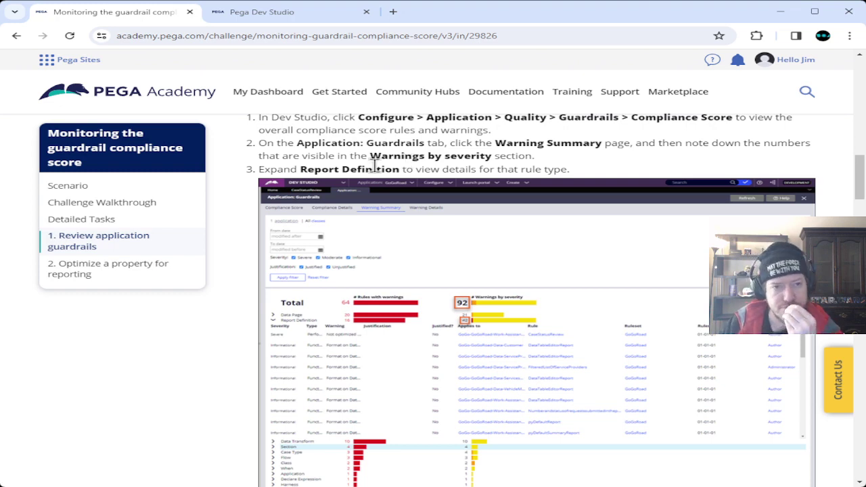
{"action": "left_click", "coordinate": [282, 15]}
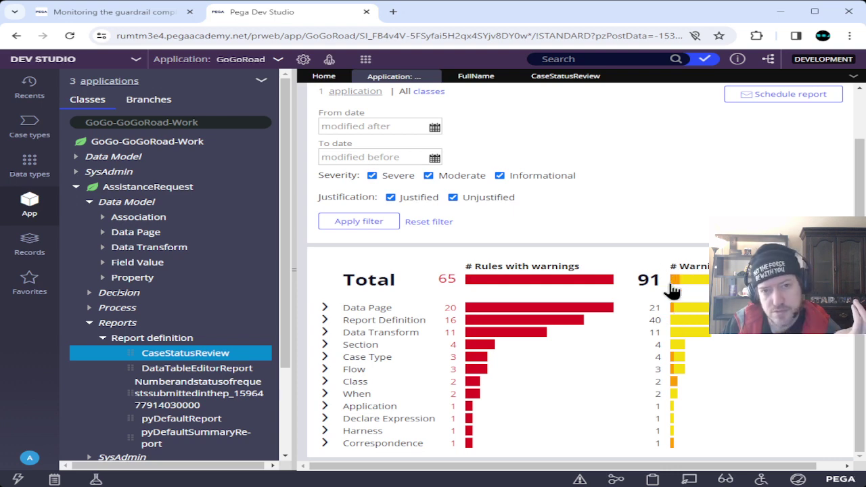
Return to the end of the Pega Academy challenge page and mark the challenge as complete, confirming the status change.
{"action": "left_click", "coordinate": [84, 14]}
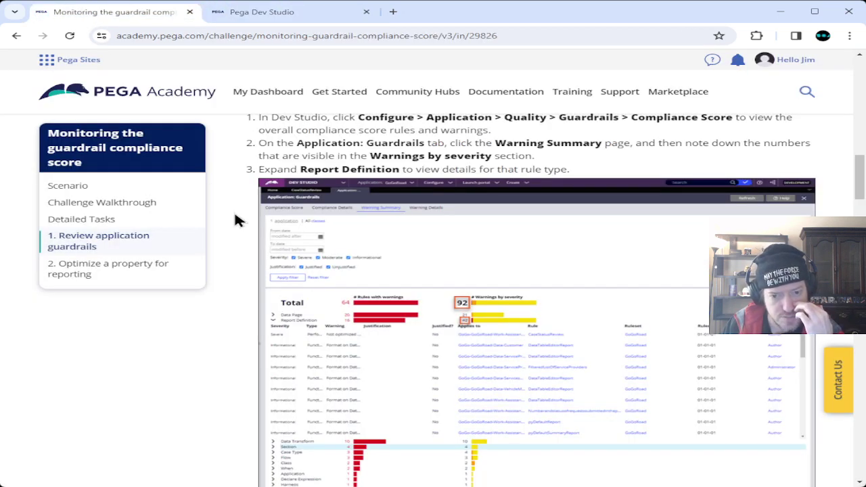
{"action": "scroll", "coordinate": [216, 163], "scroll_direction": "down", "scroll_amount": 10}
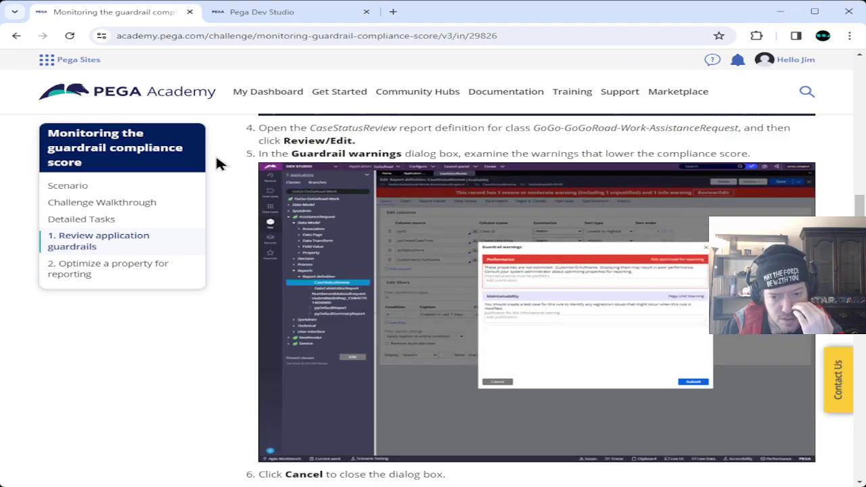
{"action": "scroll", "coordinate": [217, 162], "scroll_direction": "down", "scroll_amount": 15}
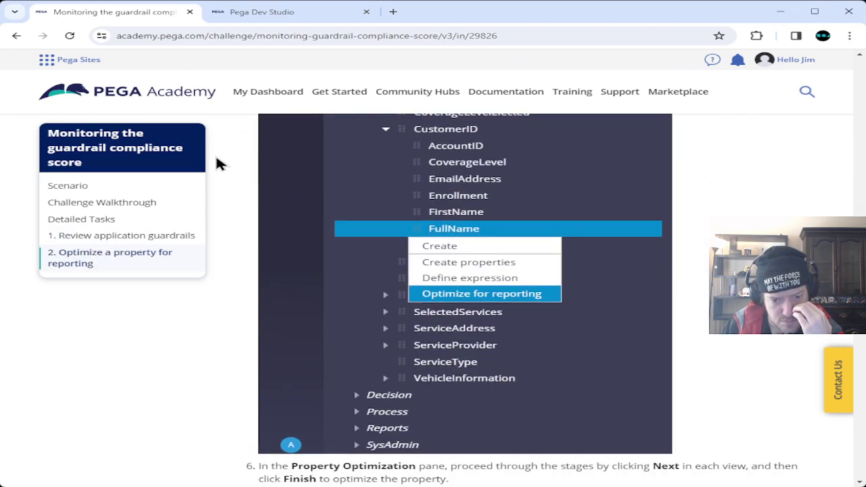
{"action": "scroll", "coordinate": [217, 164], "scroll_direction": "down", "scroll_amount": 3}
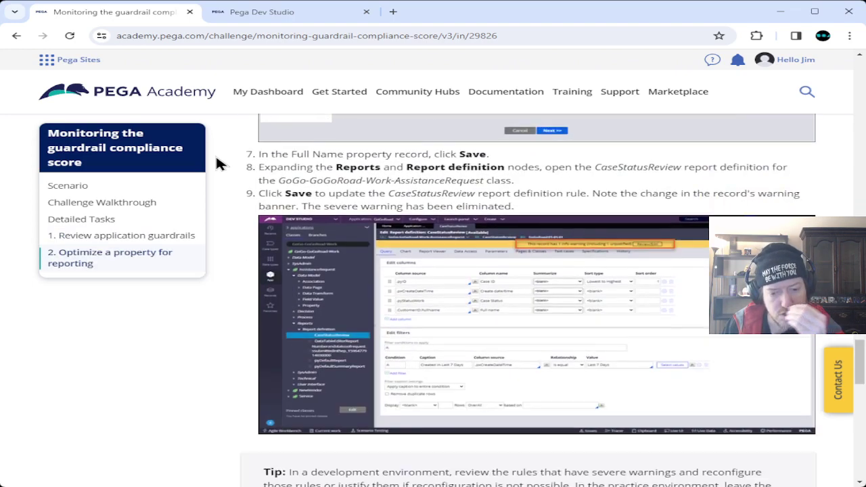
{"action": "scroll", "coordinate": [216, 164], "scroll_direction": "down", "scroll_amount": 6}
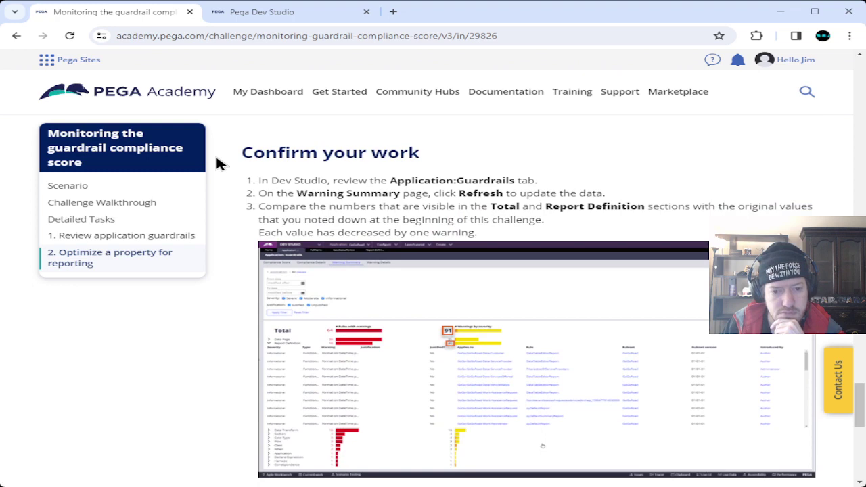
{"action": "scroll", "coordinate": [216, 163], "scroll_direction": "down", "scroll_amount": 5}
{"action": "scroll", "coordinate": [217, 164], "scroll_direction": "up", "scroll_amount": 2}
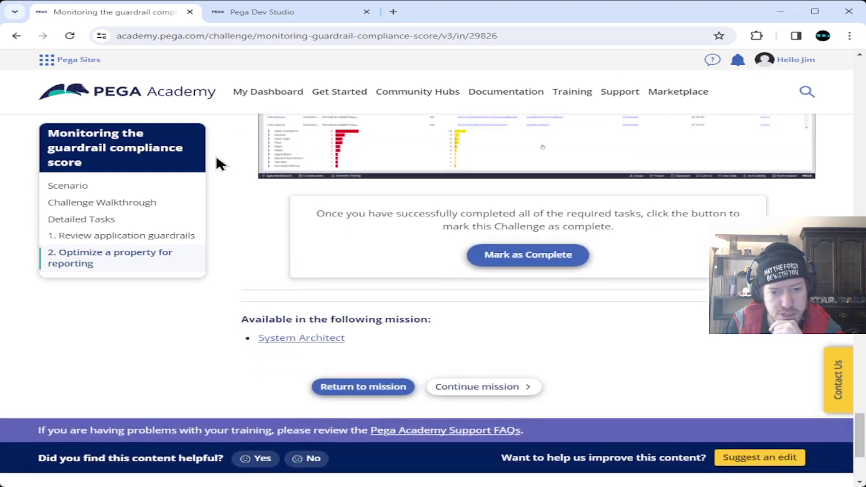
{"action": "left_click", "coordinate": [541, 334]}
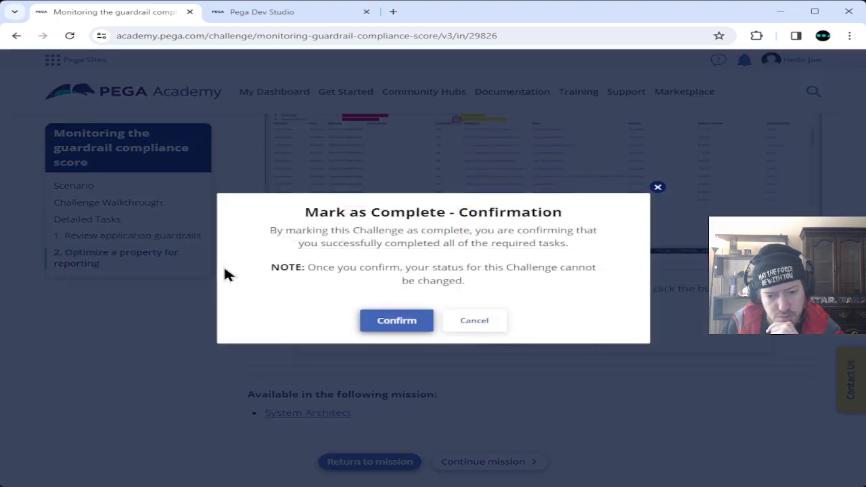
{"action": "left_click", "coordinate": [399, 319]}
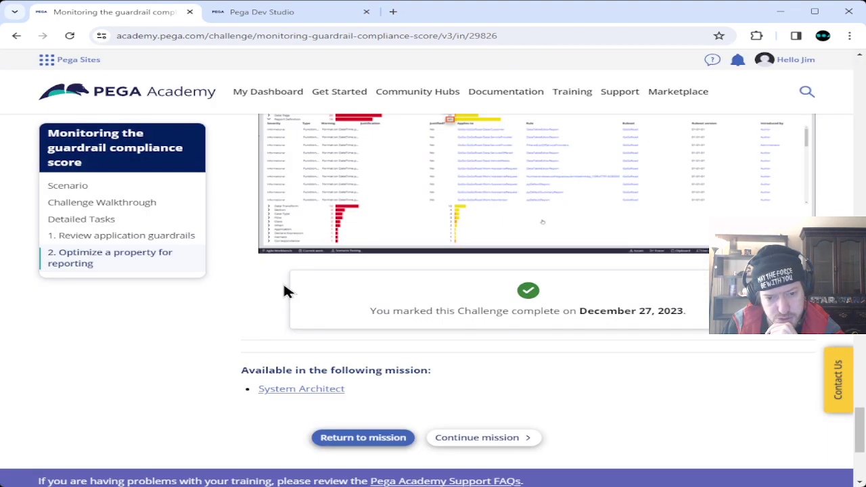
Look back over the challenge's property optimization instructions, then close the Pega Dev Studio browser tab.
{"action": "scroll", "coordinate": [235, 276], "scroll_direction": "up", "scroll_amount": 10}
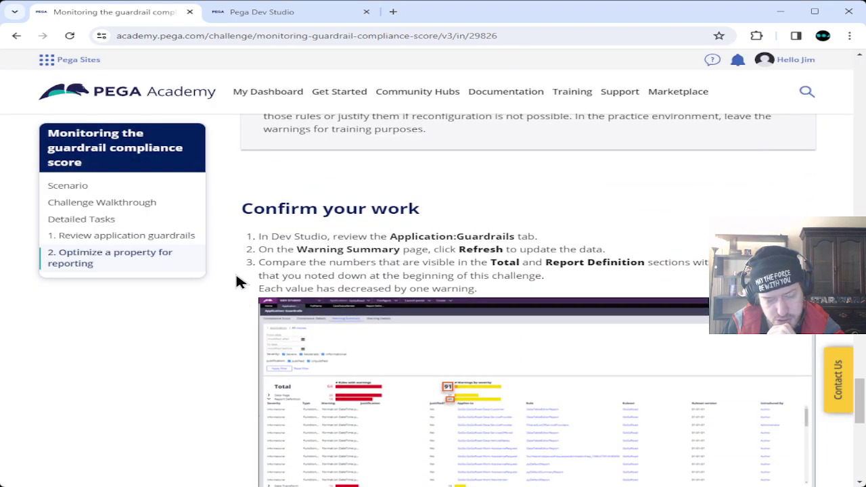
{"action": "scroll", "coordinate": [236, 277], "scroll_direction": "up", "scroll_amount": 6}
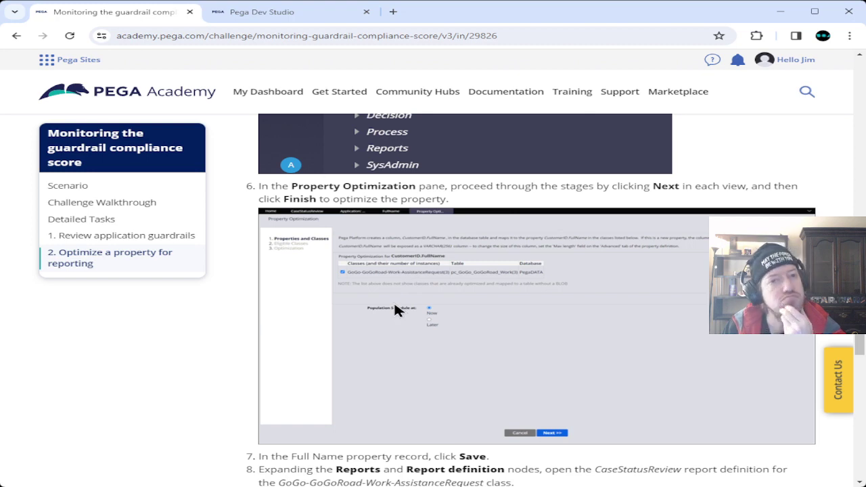
{"action": "left_click", "coordinate": [271, 15]}
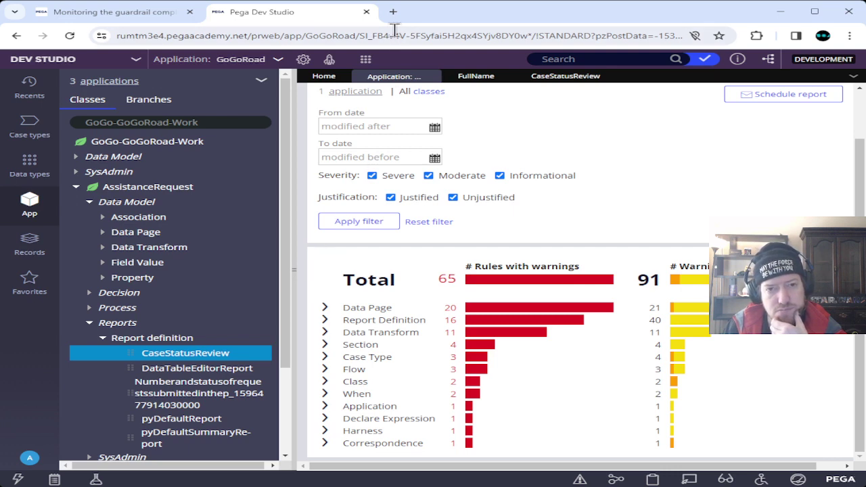
{"action": "left_click", "coordinate": [366, 12]}
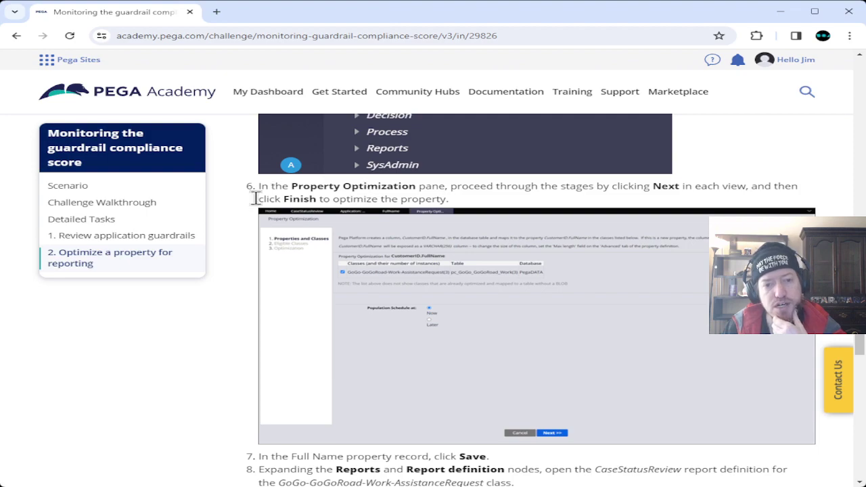
Reset the Pega cloud instance for this challenge and confirm the reset.
{"action": "scroll", "coordinate": [228, 238], "scroll_direction": "up", "scroll_amount": 5}
{"action": "scroll", "coordinate": [228, 238], "scroll_direction": "up", "scroll_amount": 15}
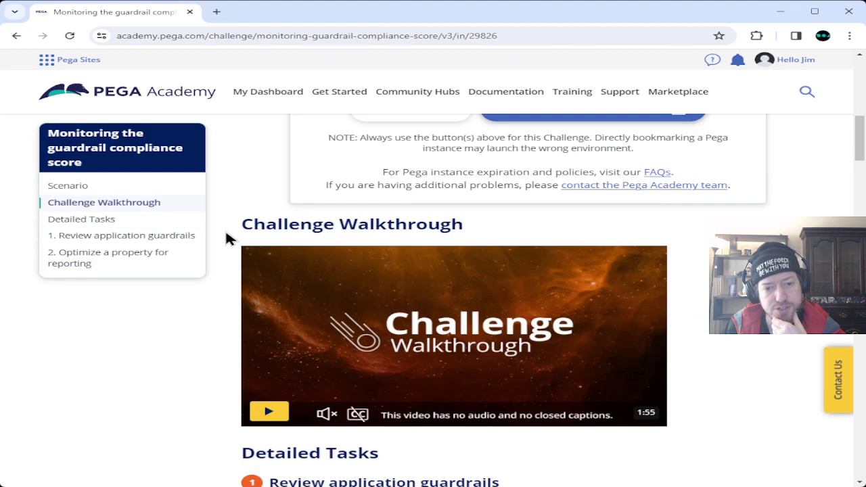
{"action": "left_click", "coordinate": [401, 331]}
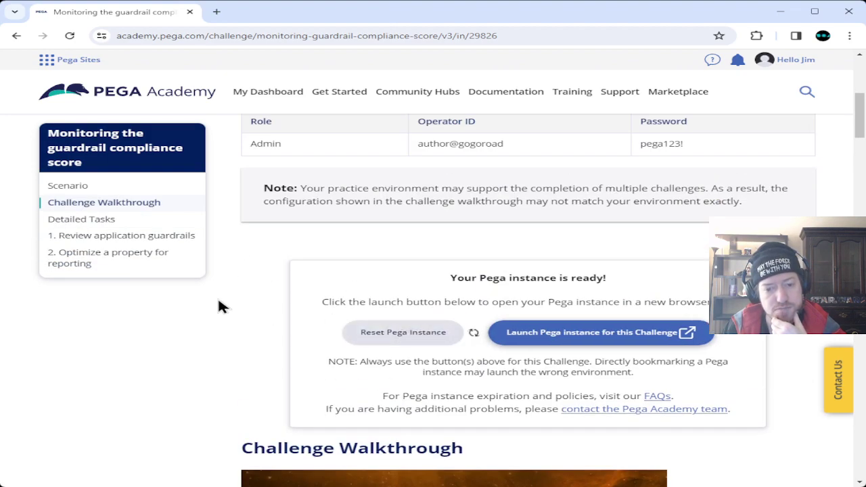
{"action": "left_click", "coordinate": [378, 311]}
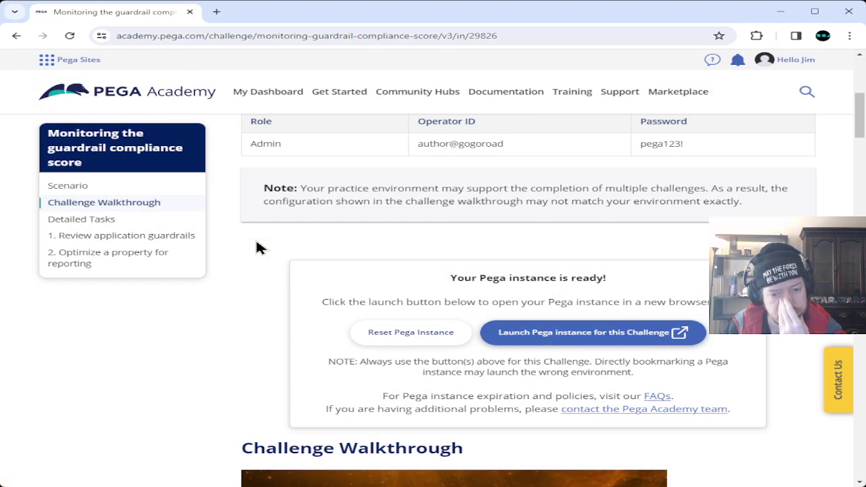
{"action": "left_click", "coordinate": [404, 334]}
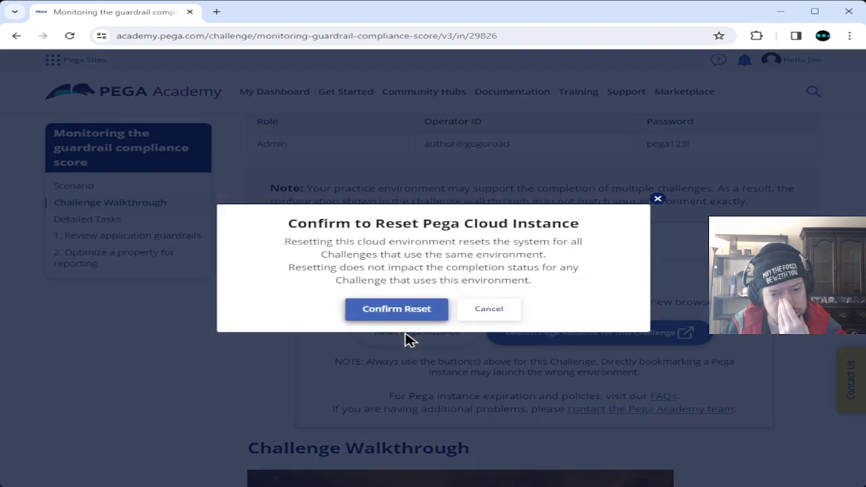
{"action": "left_click", "coordinate": [401, 312]}
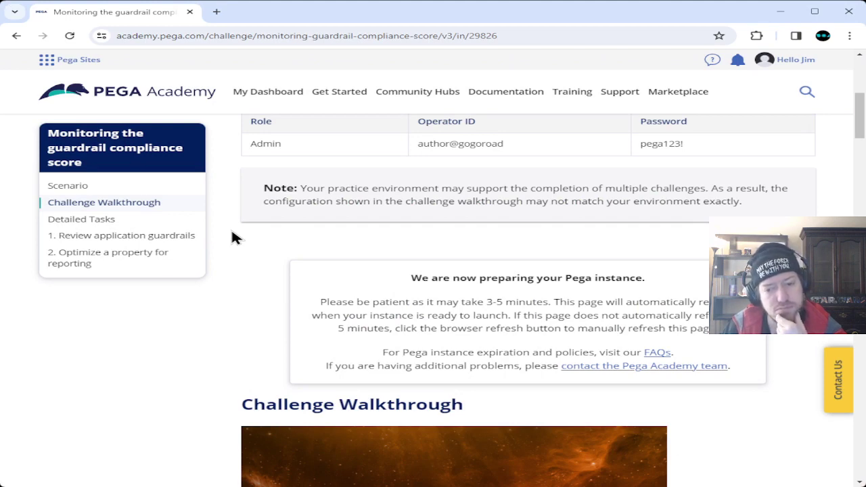
Review the challenge's detailed tasks again, from the application guardrails review through the Property Optimization instructions.
{"action": "scroll", "coordinate": [232, 237], "scroll_direction": "down", "scroll_amount": 10}
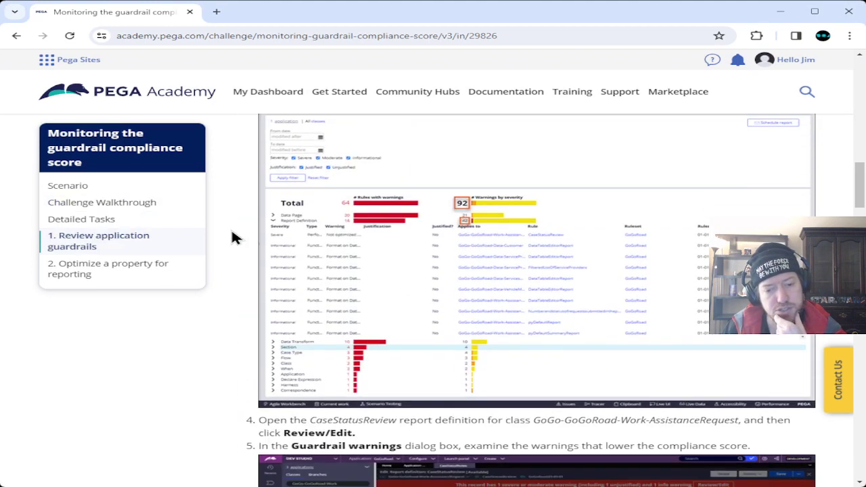
{"action": "scroll", "coordinate": [231, 237], "scroll_direction": "down", "scroll_amount": 4}
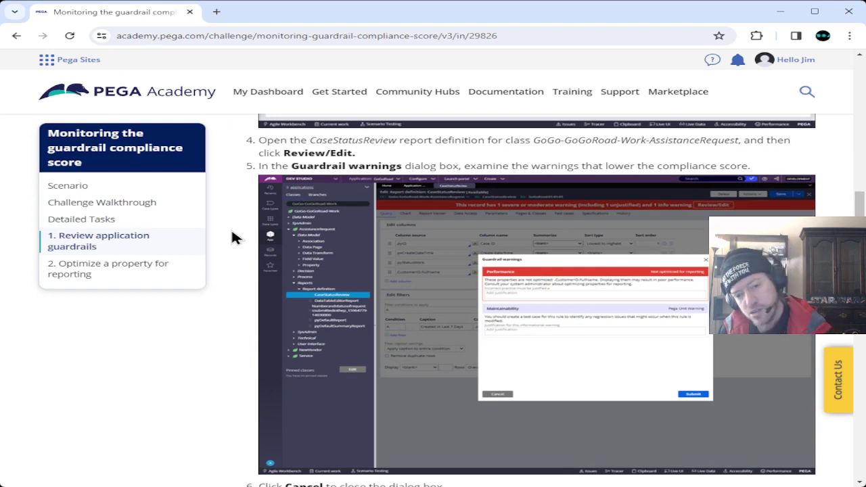
{"action": "scroll", "coordinate": [231, 237], "scroll_direction": "down", "scroll_amount": 10}
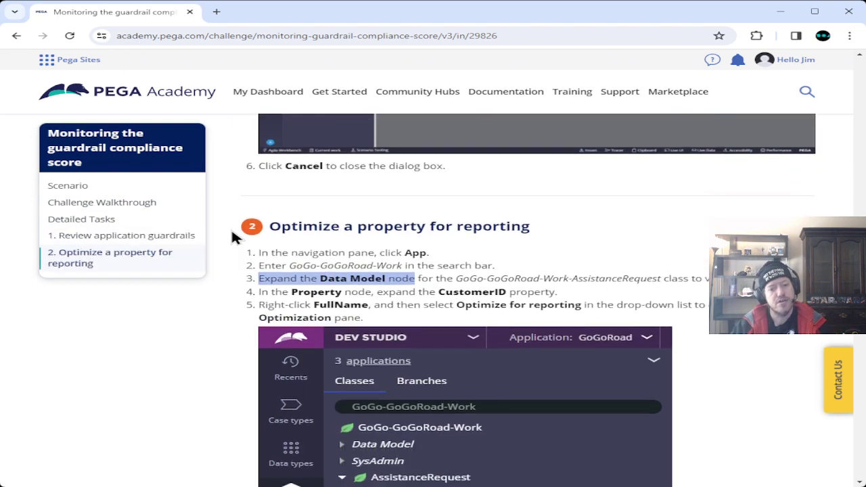
{"action": "scroll", "coordinate": [232, 237], "scroll_direction": "down", "scroll_amount": 4}
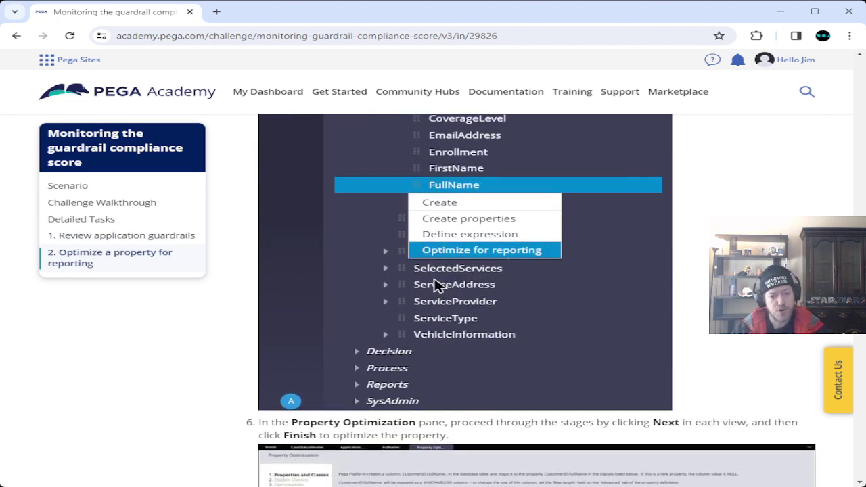
{"action": "scroll", "coordinate": [435, 288], "scroll_direction": "down", "scroll_amount": 4}
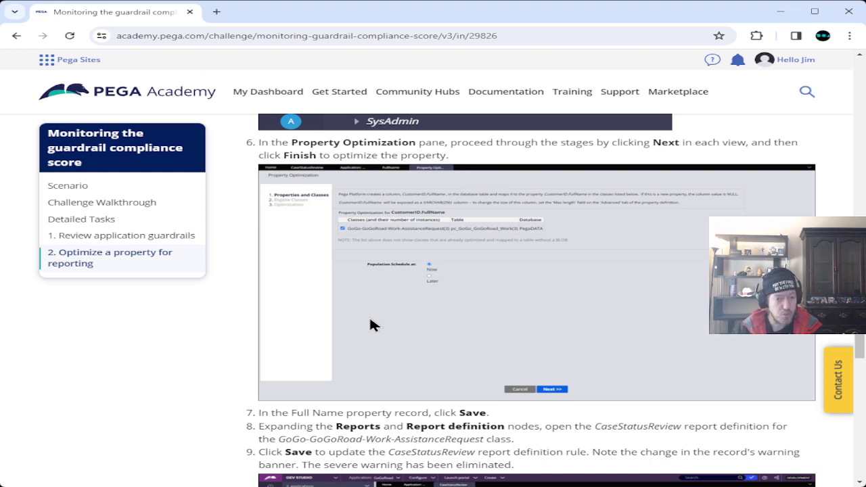
Go back to the challenge's instance section and launch the Pega instance for this challenge.
{"action": "scroll", "coordinate": [372, 326], "scroll_direction": "up", "scroll_amount": 1}
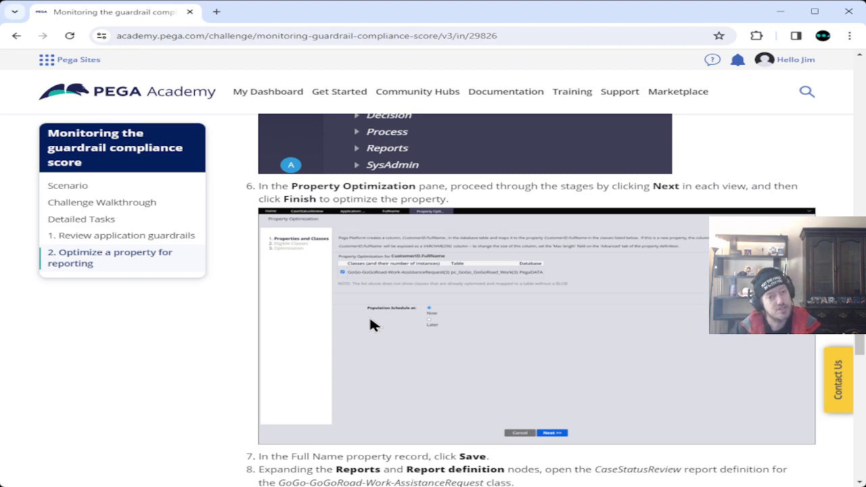
{"action": "scroll", "coordinate": [249, 301], "scroll_direction": "up", "scroll_amount": 10}
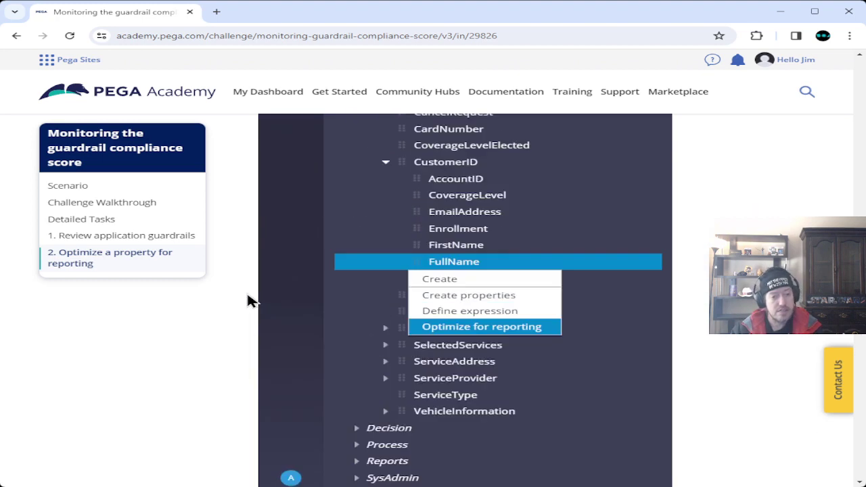
{"action": "scroll", "coordinate": [249, 301], "scroll_direction": "up", "scroll_amount": 12}
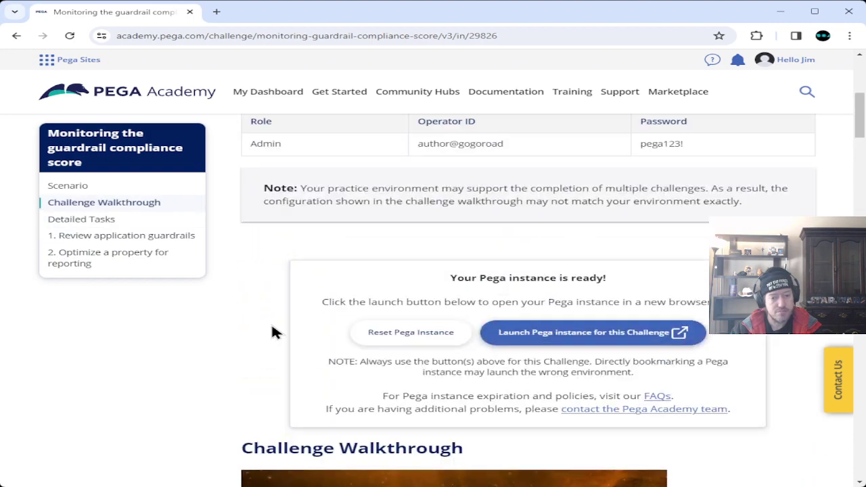
{"action": "left_click", "coordinate": [646, 332]}
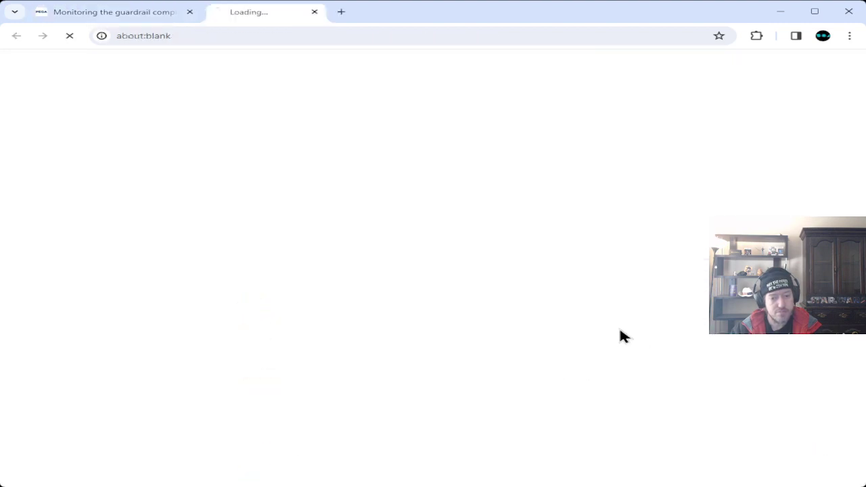
Copy the admin password from the challenge's credentials table and log in to the Academy exercise system with the author operator ID and that password.
{"action": "left_click", "coordinate": [129, 12]}
{"action": "scroll", "coordinate": [256, 290], "scroll_direction": "up", "scroll_amount": 2}
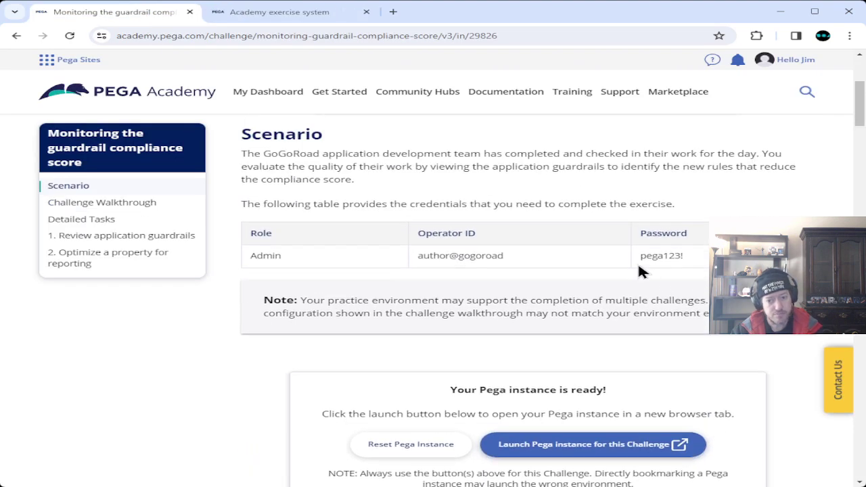
{"action": "left_click_drag", "start_coordinate": [640, 256], "coordinate": [693, 261]}
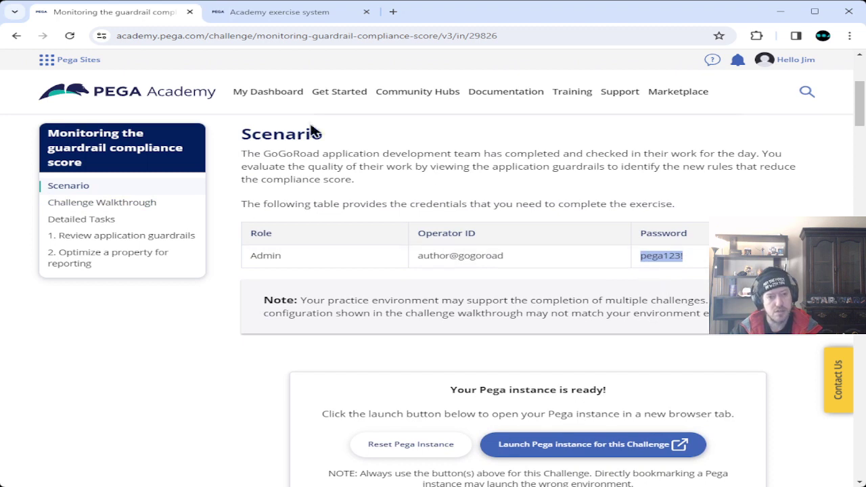
{"action": "left_click", "coordinate": [247, 13]}
{"action": "left_click", "coordinate": [348, 265]}
{"action": "key", "text": "ctrl+v"}
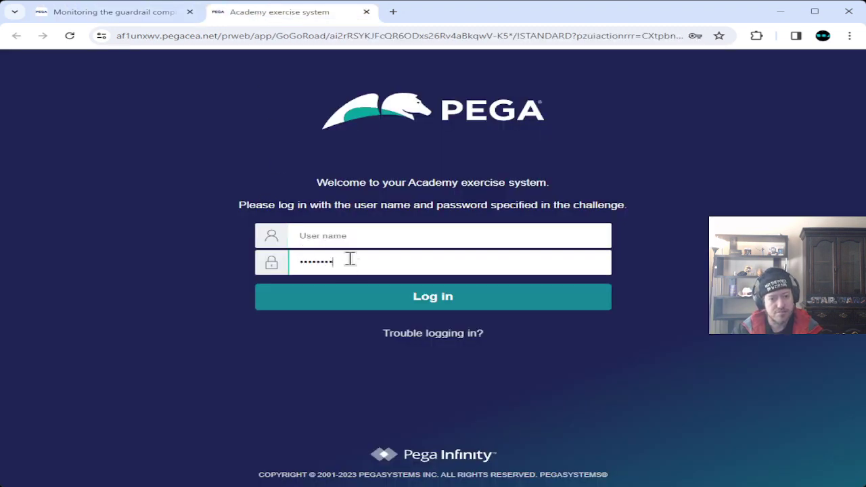
{"action": "left_click", "coordinate": [417, 273]}
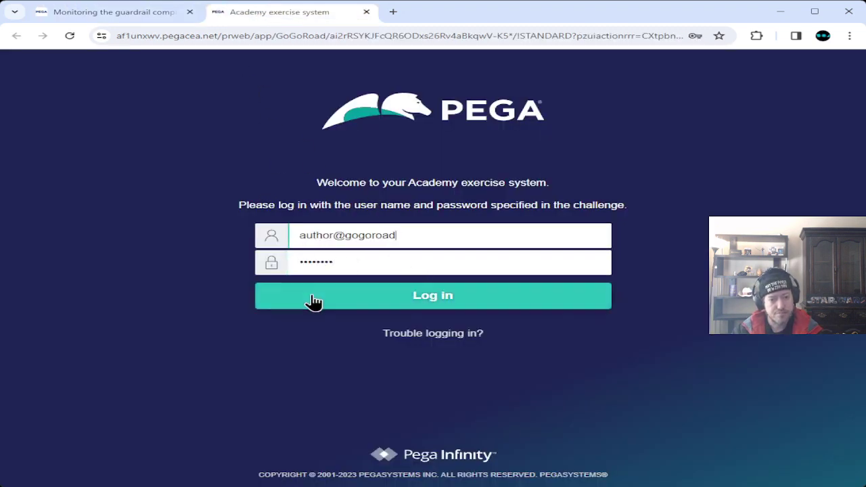
{"action": "left_click", "coordinate": [313, 302]}
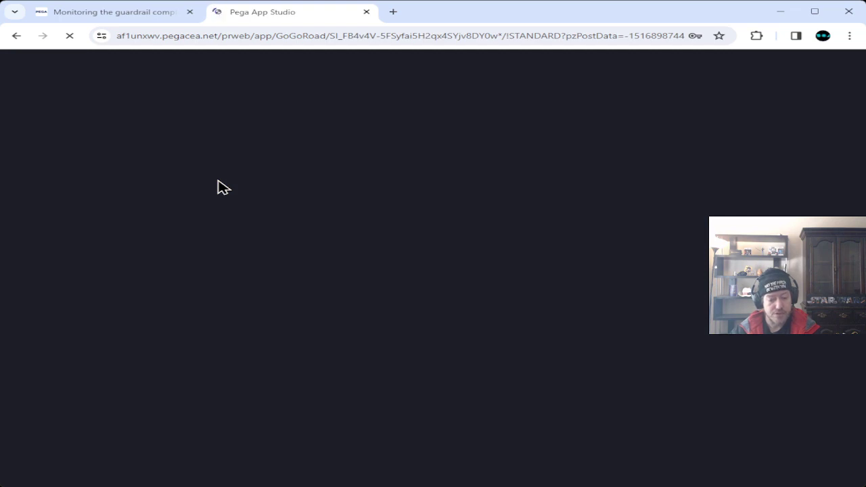
Review the challenge's Optimize a property for reporting instructions and copy the class name GoGo-GoGoRoad-Work.
{"action": "left_click", "coordinate": [150, 13]}
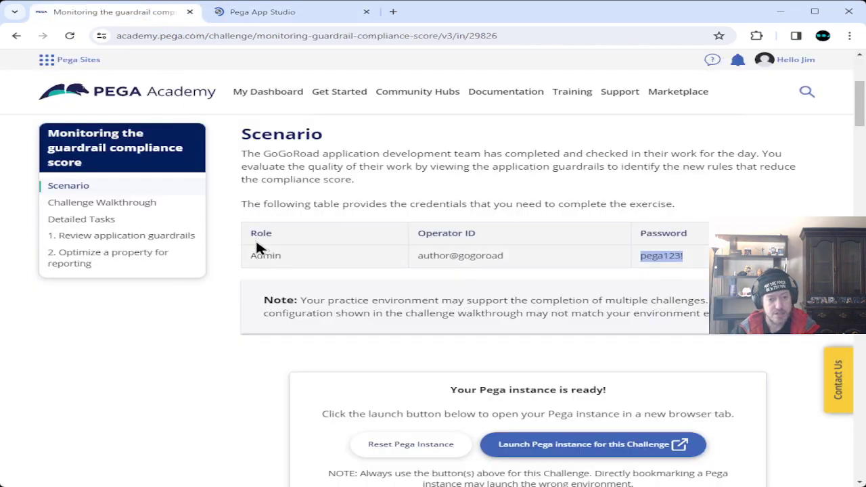
{"action": "scroll", "coordinate": [266, 253], "scroll_direction": "down", "scroll_amount": 15}
{"action": "scroll", "coordinate": [301, 291], "scroll_direction": "up", "scroll_amount": 1}
{"action": "scroll", "coordinate": [404, 382], "scroll_direction": "up", "scroll_amount": 1}
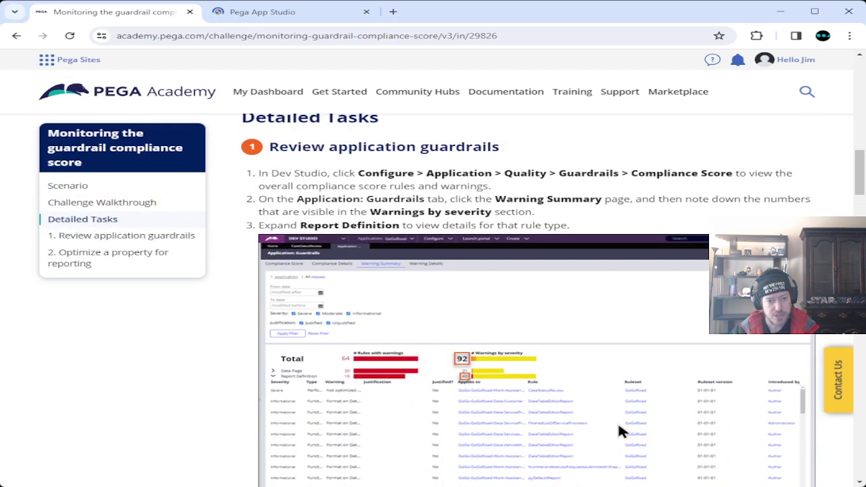
{"action": "scroll", "coordinate": [367, 378], "scroll_direction": "down", "scroll_amount": 5}
{"action": "scroll", "coordinate": [362, 375], "scroll_direction": "down", "scroll_amount": 4}
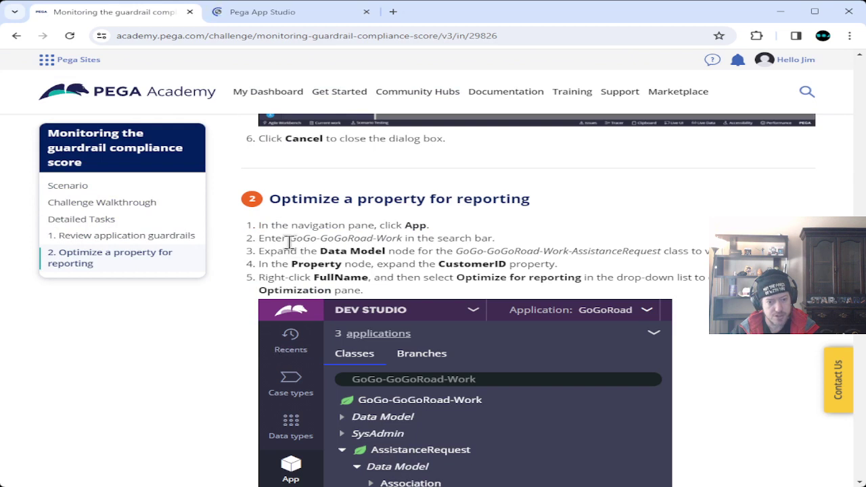
{"action": "left_click_drag", "start_coordinate": [289, 238], "coordinate": [406, 242]}
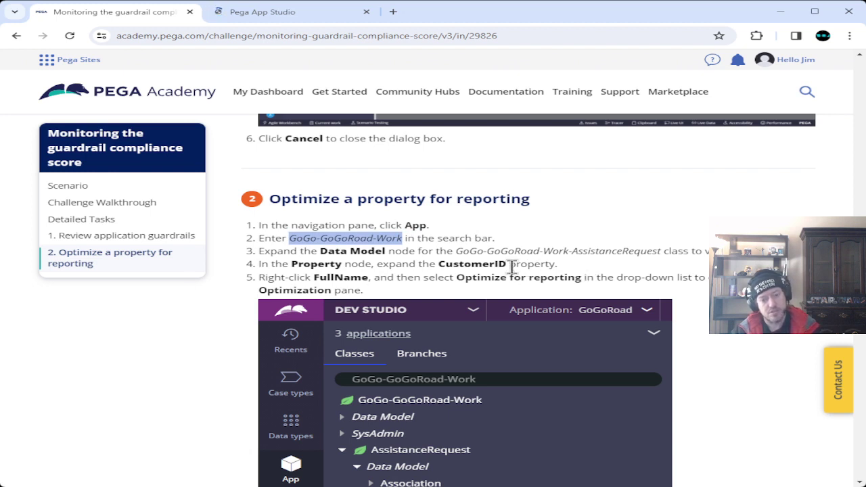
{"action": "scroll", "coordinate": [451, 273], "scroll_direction": "down", "scroll_amount": 3}
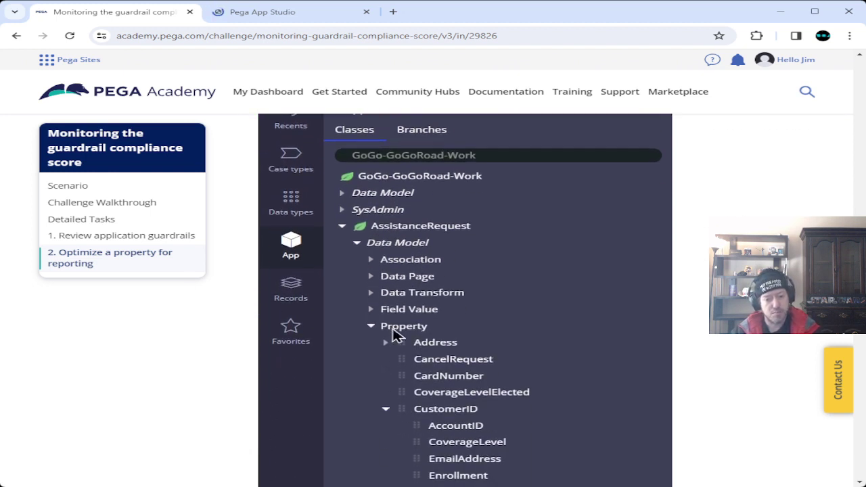
{"action": "scroll", "coordinate": [446, 456], "scroll_direction": "down", "scroll_amount": 2}
{"action": "scroll", "coordinate": [443, 452], "scroll_direction": "down", "scroll_amount": 1}
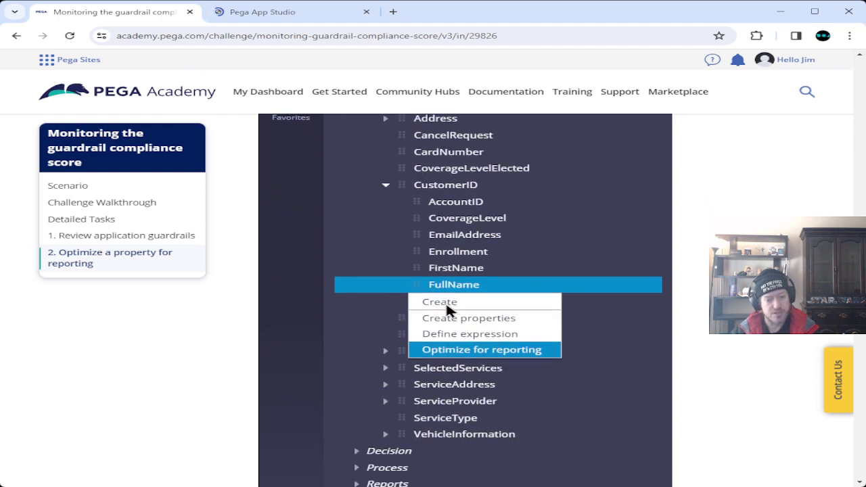
Return to the launched Pega instance and switch from App Studio to Dev Studio.
{"action": "left_click", "coordinate": [317, 15]}
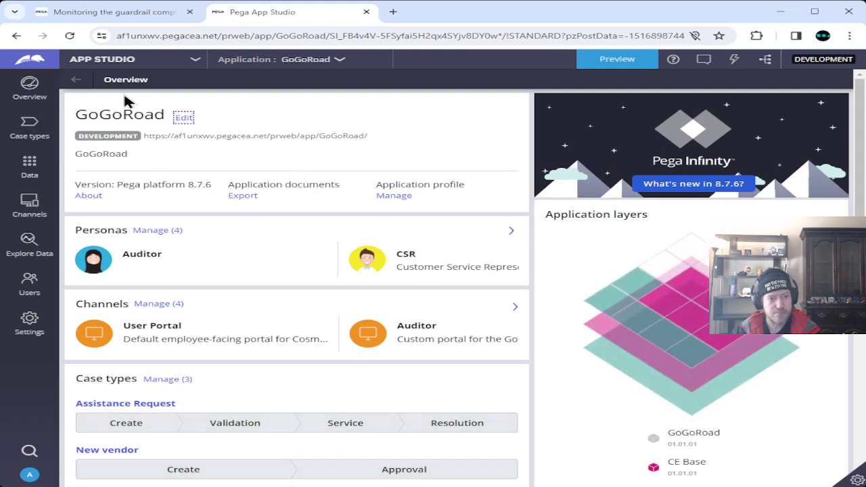
{"action": "left_click", "coordinate": [112, 60]}
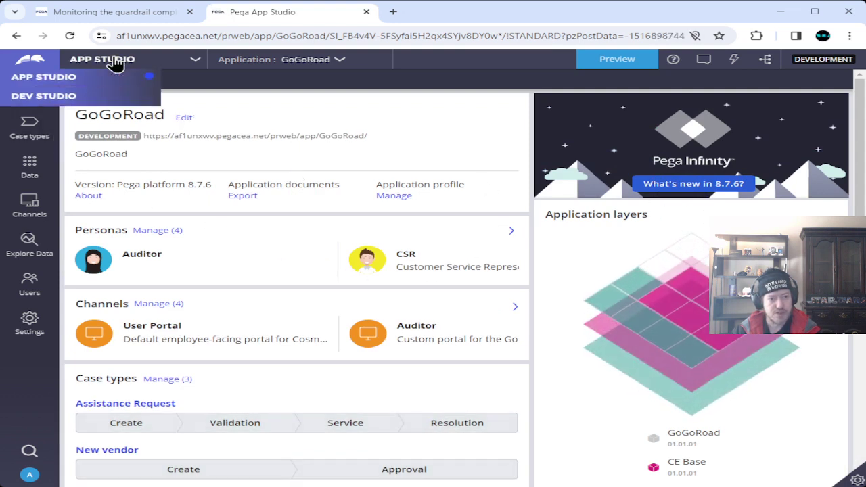
{"action": "left_click", "coordinate": [97, 101]}
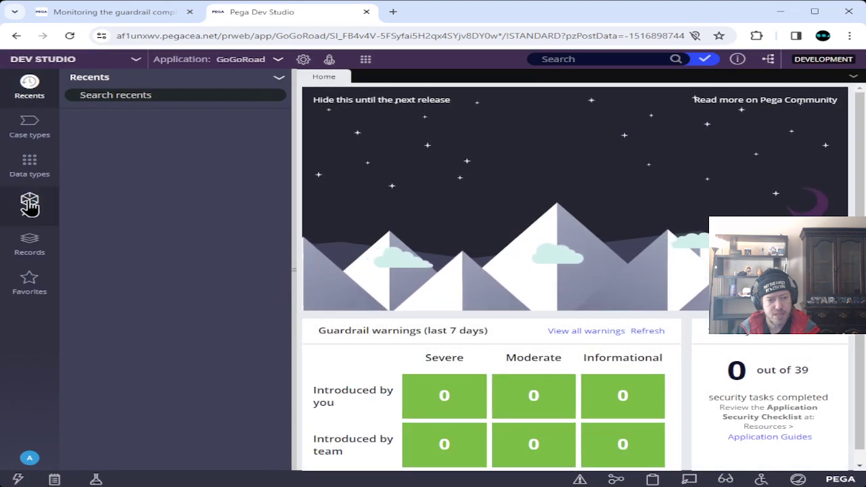
List the GoGo-GoGoRoad-Work classes in the App explorer and expand AssistanceRequest's Data Model, Property and CustomerID nodes.
{"action": "left_click", "coordinate": [29, 201]}
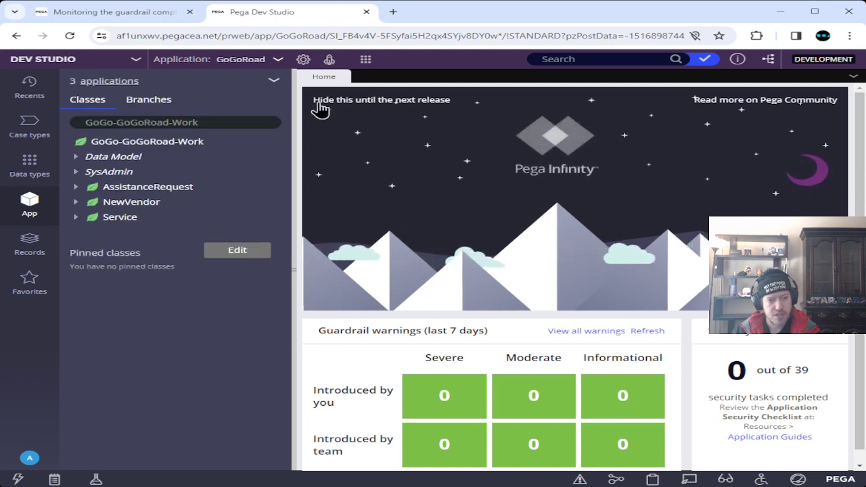
{"action": "left_click", "coordinate": [75, 187]}
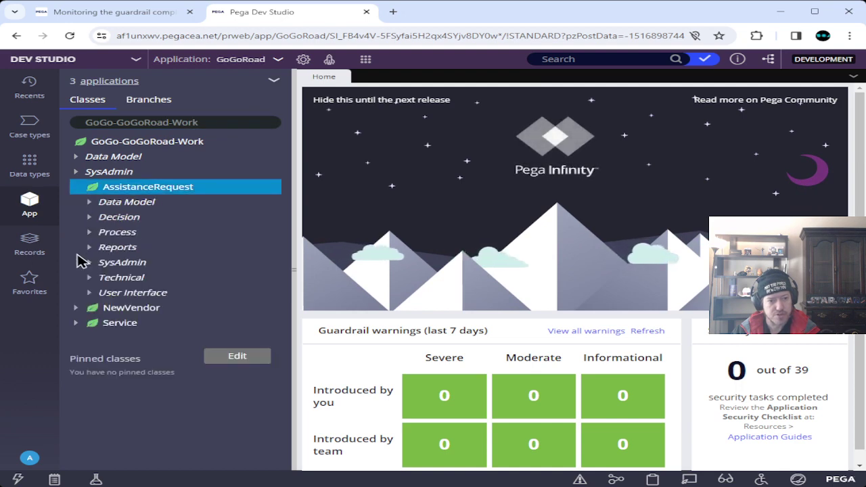
{"action": "left_click", "coordinate": [89, 201]}
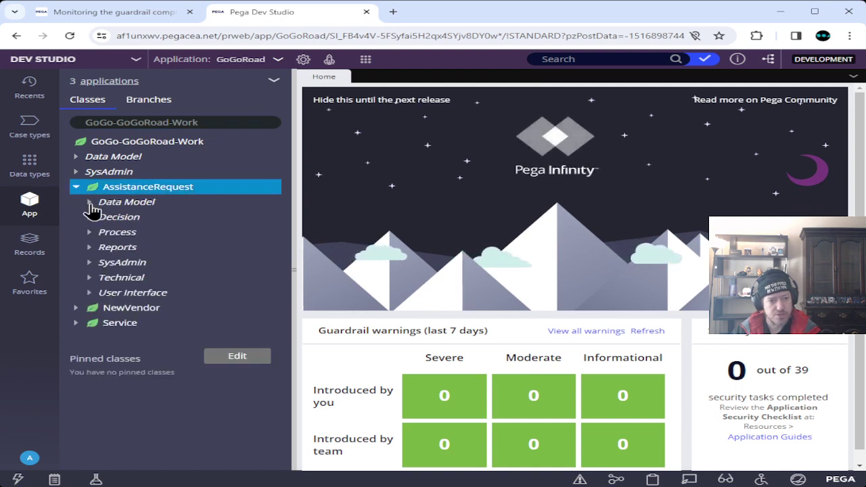
{"action": "left_click", "coordinate": [102, 279]}
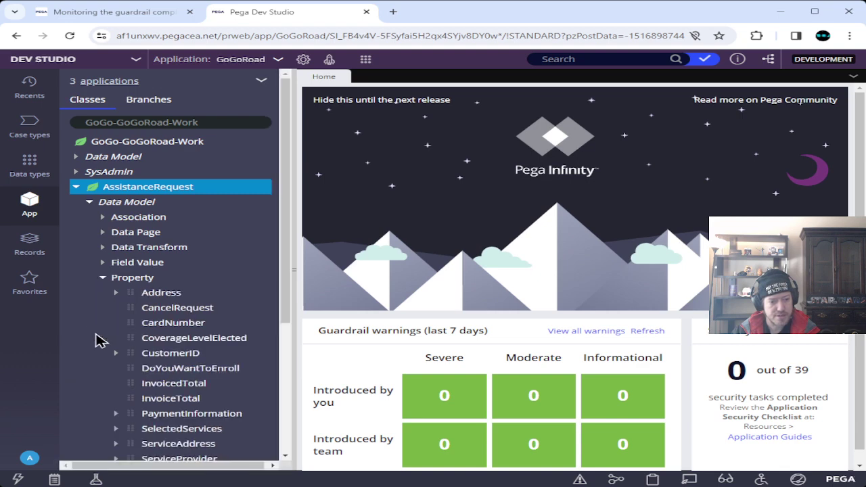
{"action": "left_click", "coordinate": [115, 354]}
{"action": "scroll", "coordinate": [85, 305], "scroll_direction": "down", "scroll_amount": 3}
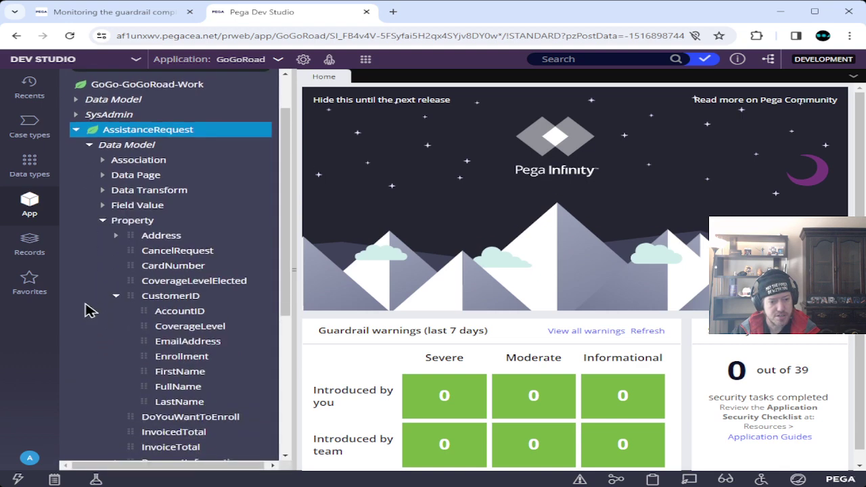
Start Optimize for reporting on CustomerID's FullName property and advance through the Properties and Classes and Eligible Classes stages.
{"action": "left_click", "coordinate": [192, 334]}
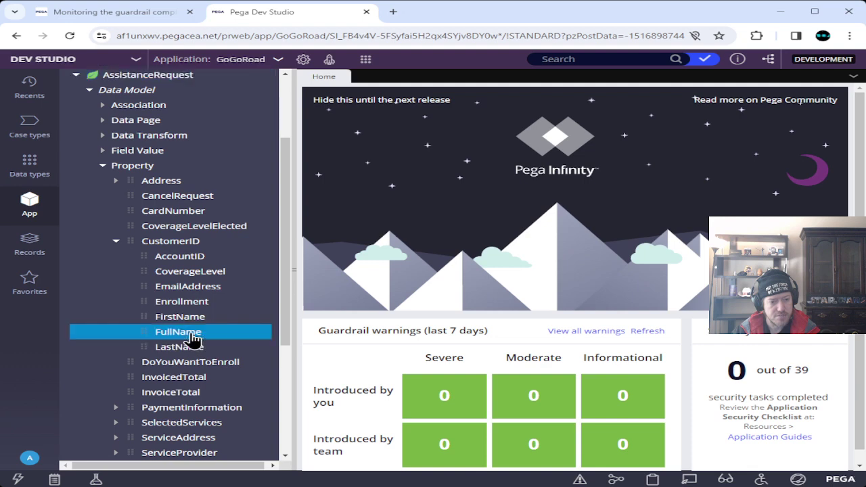
{"action": "right_click", "coordinate": [192, 335]}
{"action": "left_click", "coordinate": [208, 392]}
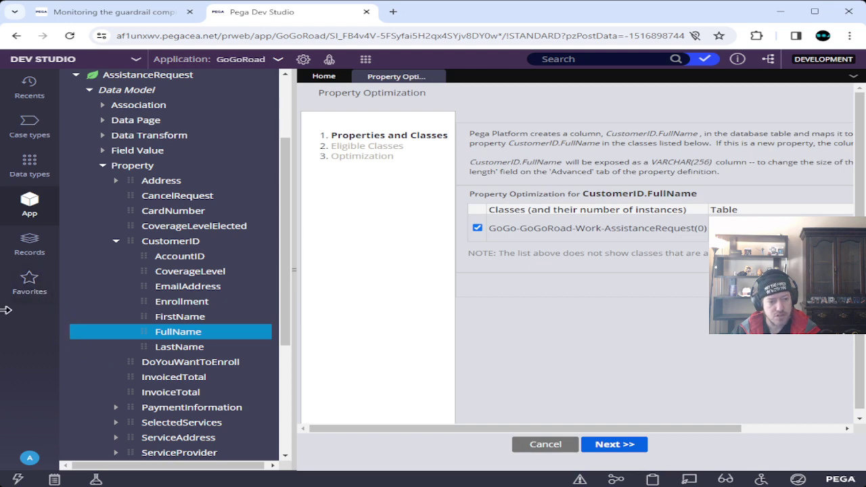
{"action": "left_click_drag", "start_coordinate": [5, 310], "coordinate": [5, 308]}
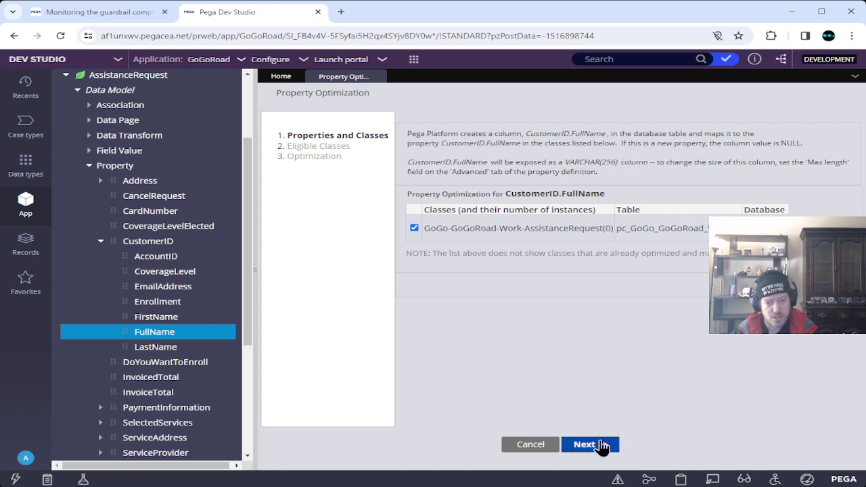
{"action": "left_click", "coordinate": [590, 447]}
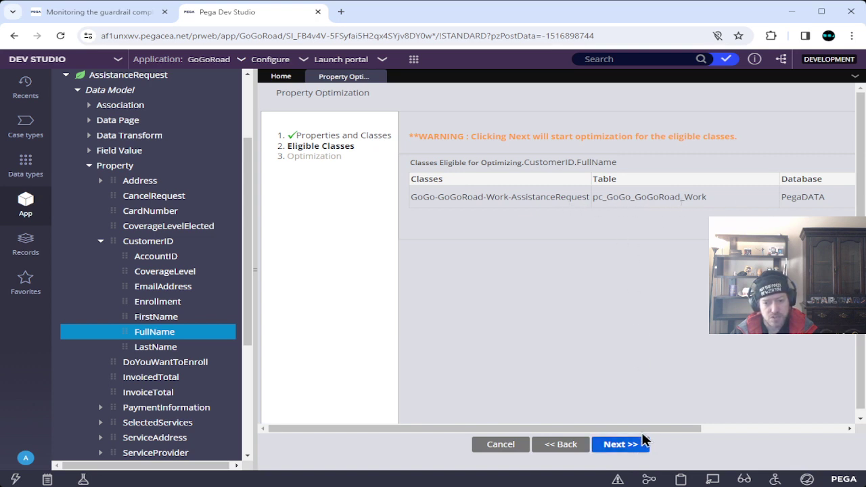
{"action": "left_click_drag", "start_coordinate": [655, 433], "coordinate": [609, 432]}
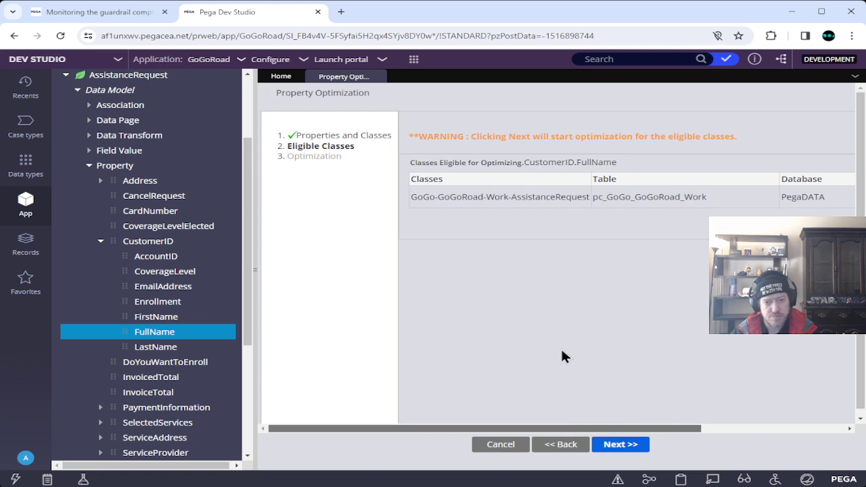
{"action": "left_click", "coordinate": [625, 446]}
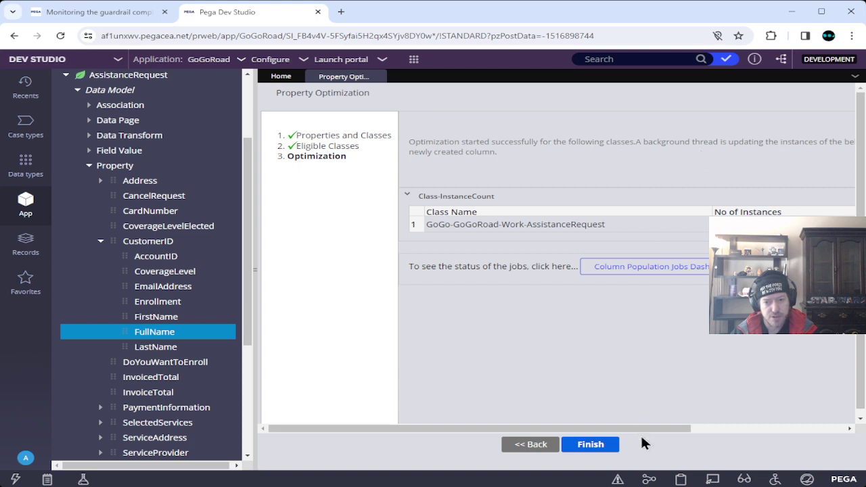
Check the job status in the Column Population Jobs dashboard, then return to the Property Optimization wizard and finish it.
{"action": "left_click_drag", "start_coordinate": [655, 431], "coordinate": [788, 435]}
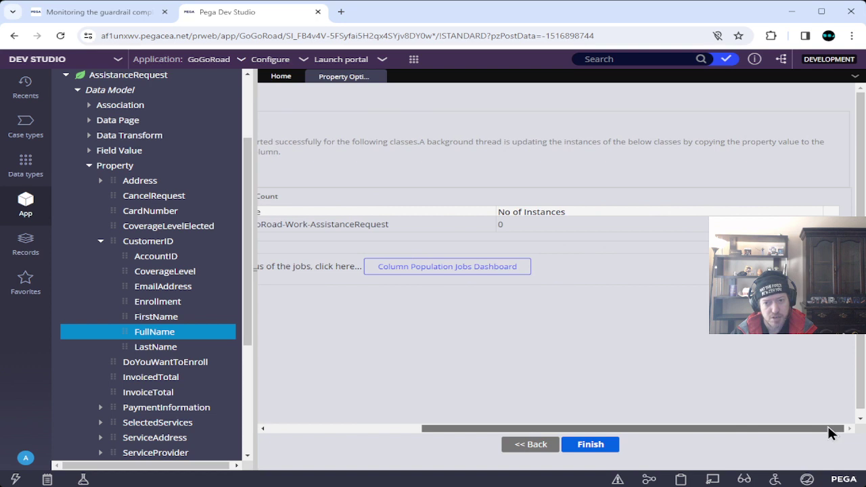
{"action": "left_click_drag", "start_coordinate": [831, 433], "coordinate": [576, 440]}
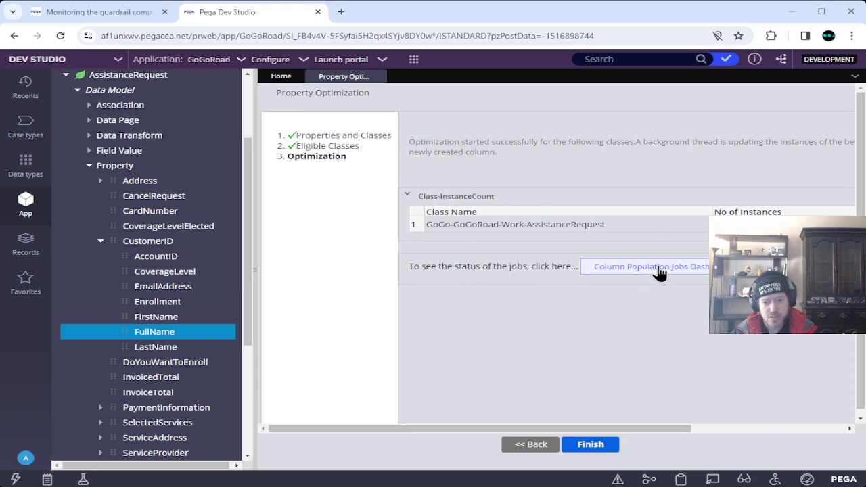
{"action": "left_click", "coordinate": [663, 271]}
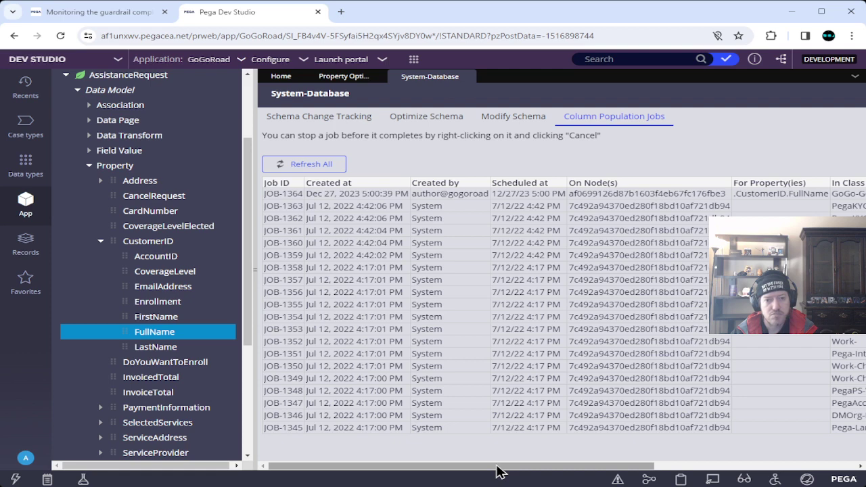
{"action": "left_click_drag", "start_coordinate": [497, 472], "coordinate": [420, 468]}
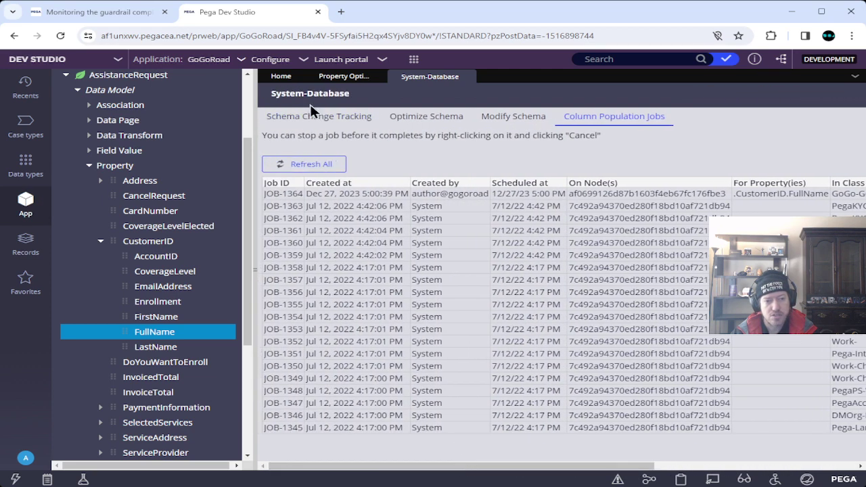
{"action": "left_click", "coordinate": [345, 79]}
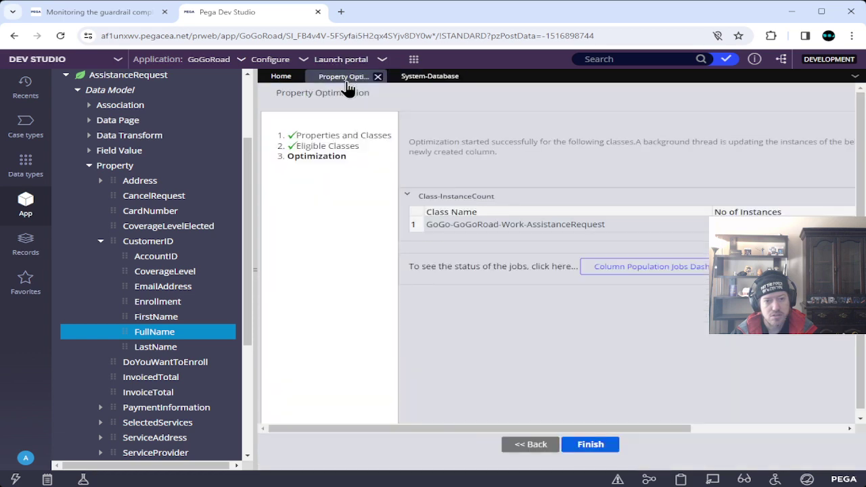
{"action": "left_click", "coordinate": [580, 447]}
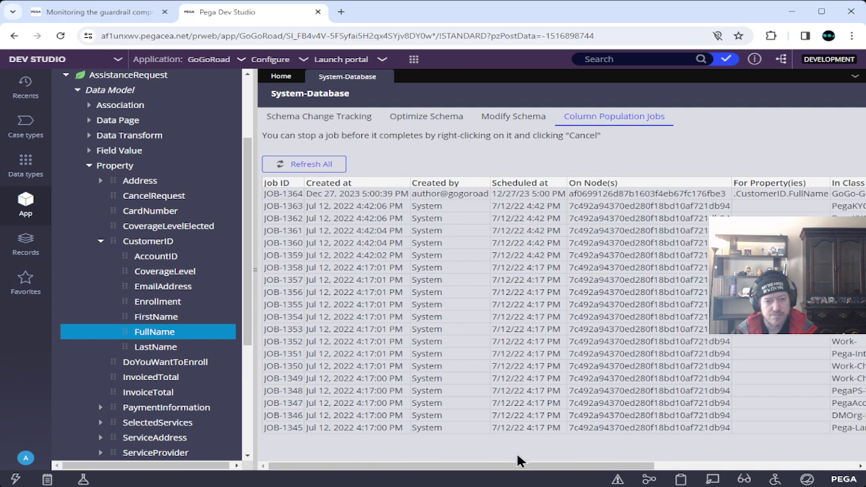
Close the System-Database work item and the Pega Dev Studio browser tab, returning to the guardrail compliance score challenge page.
{"action": "left_click_drag", "start_coordinate": [524, 466], "coordinate": [408, 466]}
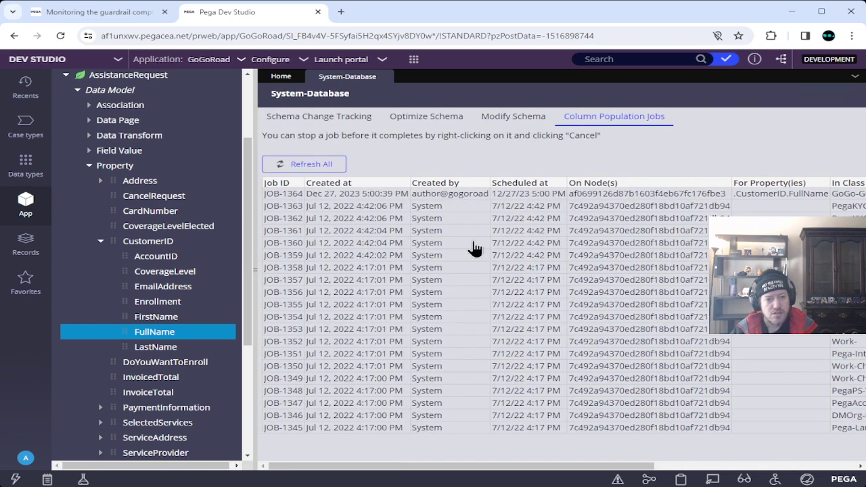
{"action": "left_click", "coordinate": [384, 77]}
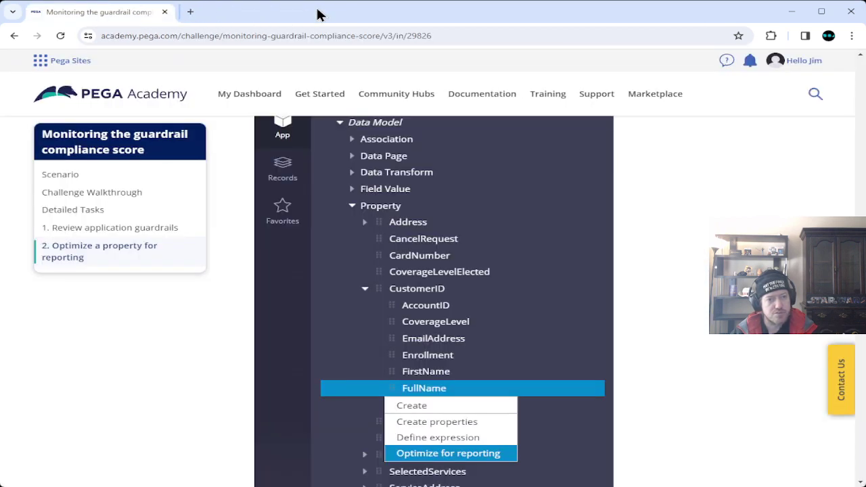
{"action": "left_click", "coordinate": [318, 12]}
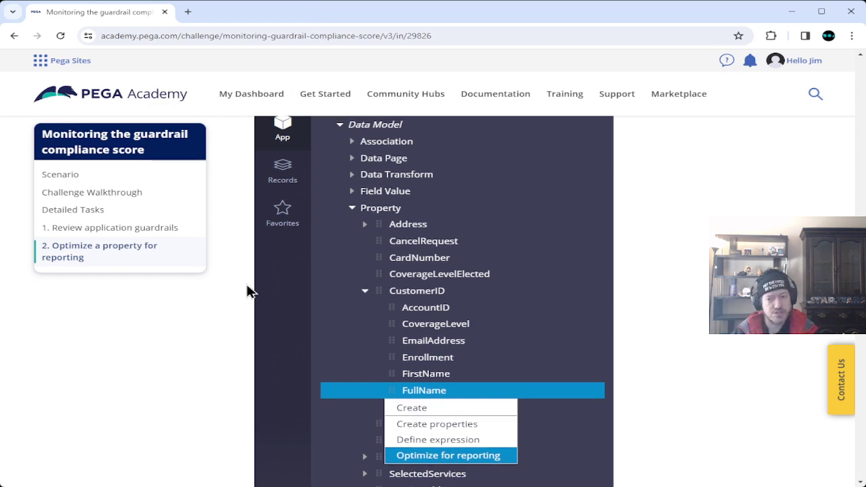
Return to the System Architect mission and find the Monitoring the guardrail compliance score challenge and the items following it.
{"action": "scroll", "coordinate": [244, 291], "scroll_direction": "up", "scroll_amount": 15}
{"action": "scroll", "coordinate": [247, 291], "scroll_direction": "up", "scroll_amount": 8}
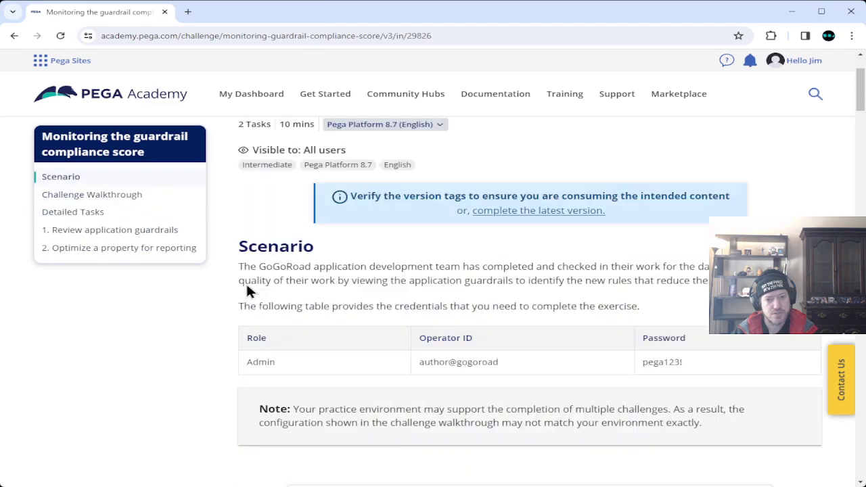
{"action": "left_click", "coordinate": [108, 132]}
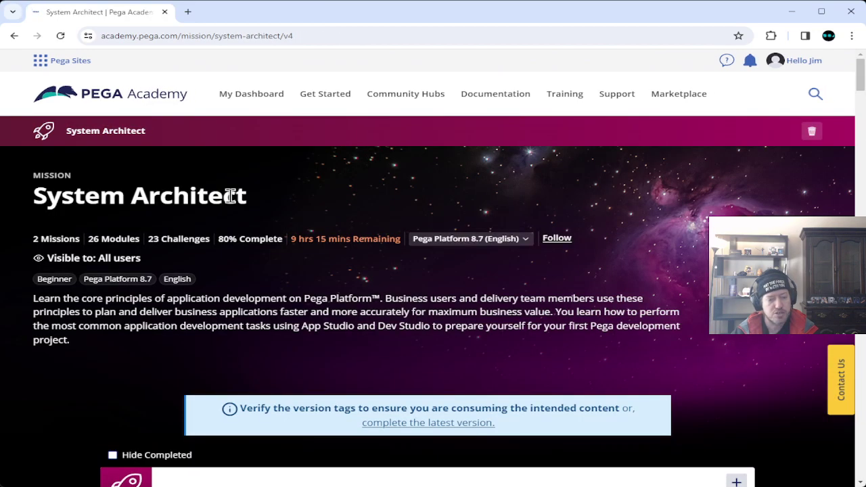
{"action": "scroll", "coordinate": [111, 315], "scroll_direction": "down", "scroll_amount": 20}
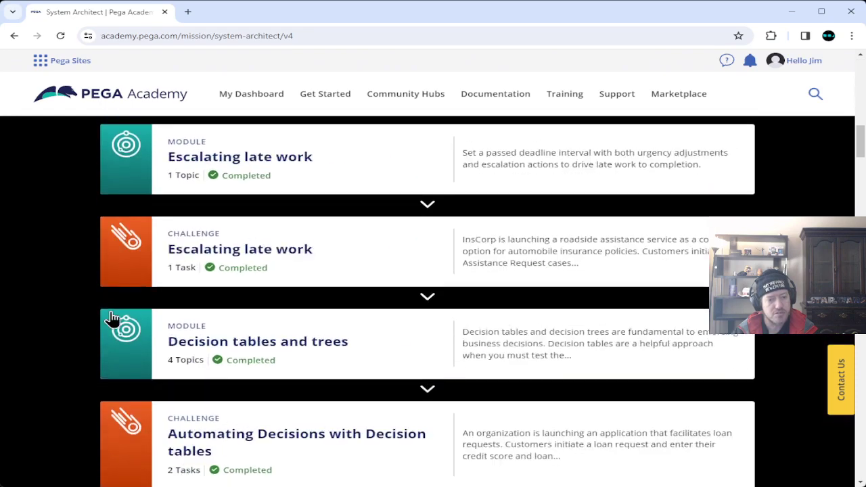
{"action": "scroll", "coordinate": [112, 318], "scroll_direction": "down", "scroll_amount": 20}
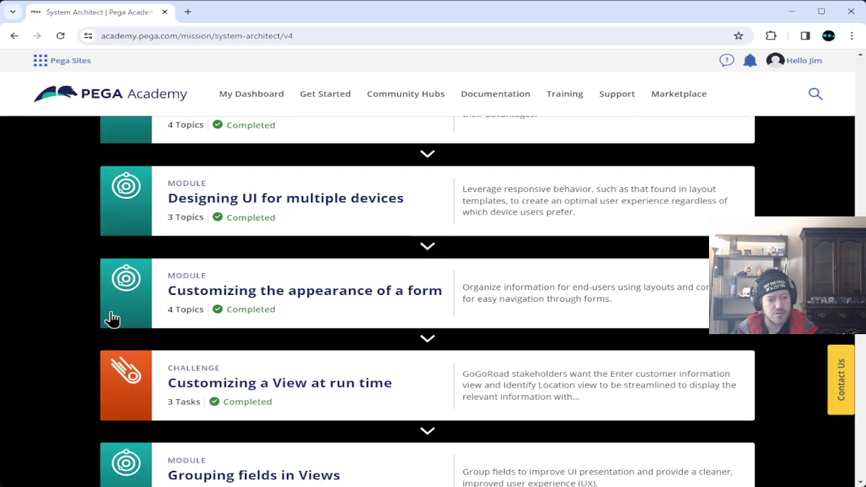
{"action": "scroll", "coordinate": [81, 266], "scroll_direction": "down", "scroll_amount": 5}
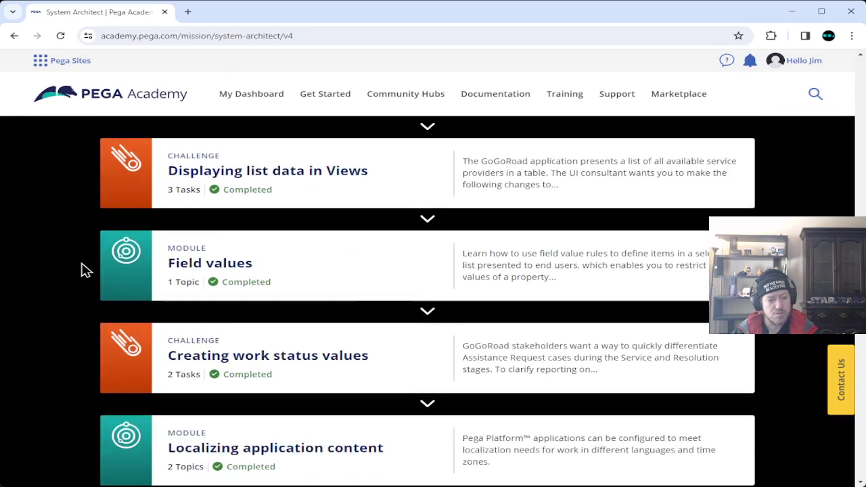
{"action": "scroll", "coordinate": [81, 269], "scroll_direction": "up", "scroll_amount": 3}
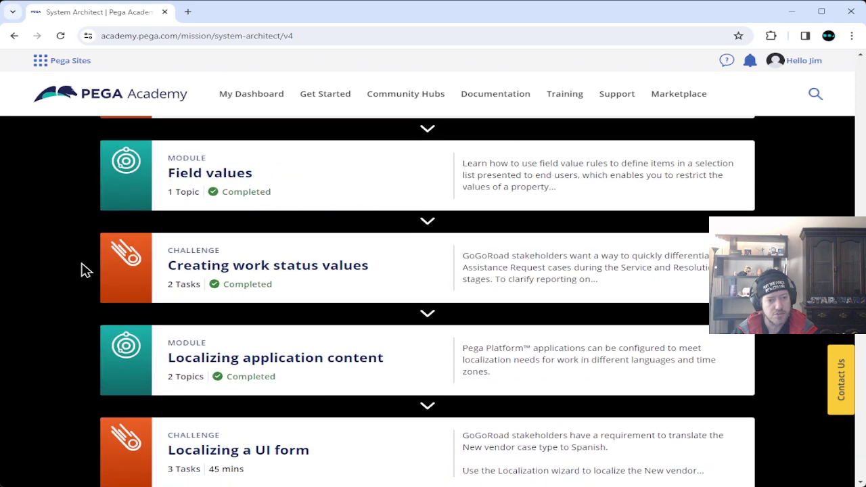
{"action": "scroll", "coordinate": [81, 269], "scroll_direction": "down", "scroll_amount": 11}
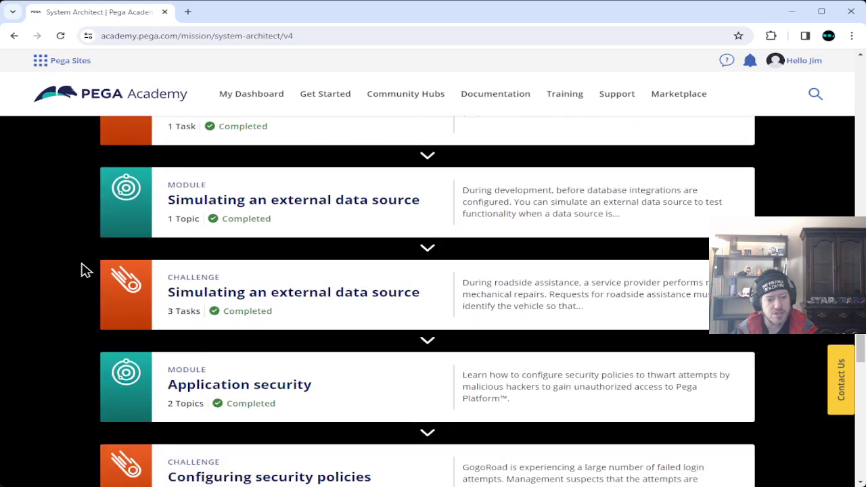
{"action": "scroll", "coordinate": [81, 271], "scroll_direction": "down", "scroll_amount": 3}
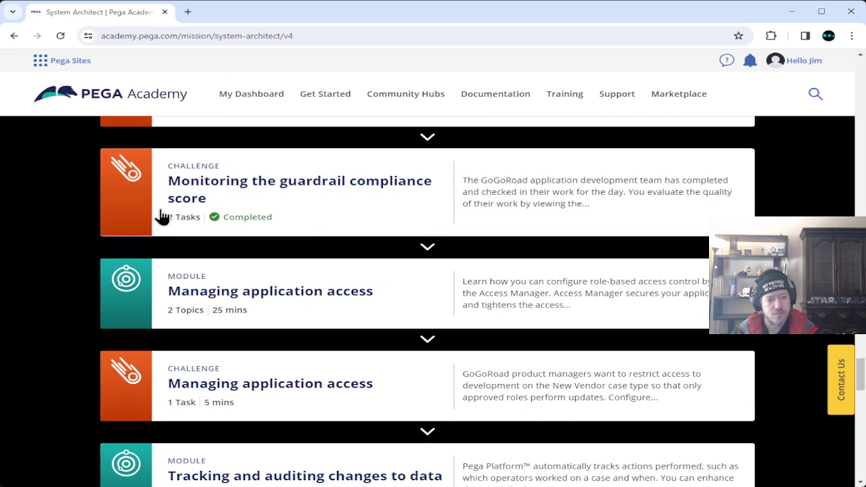